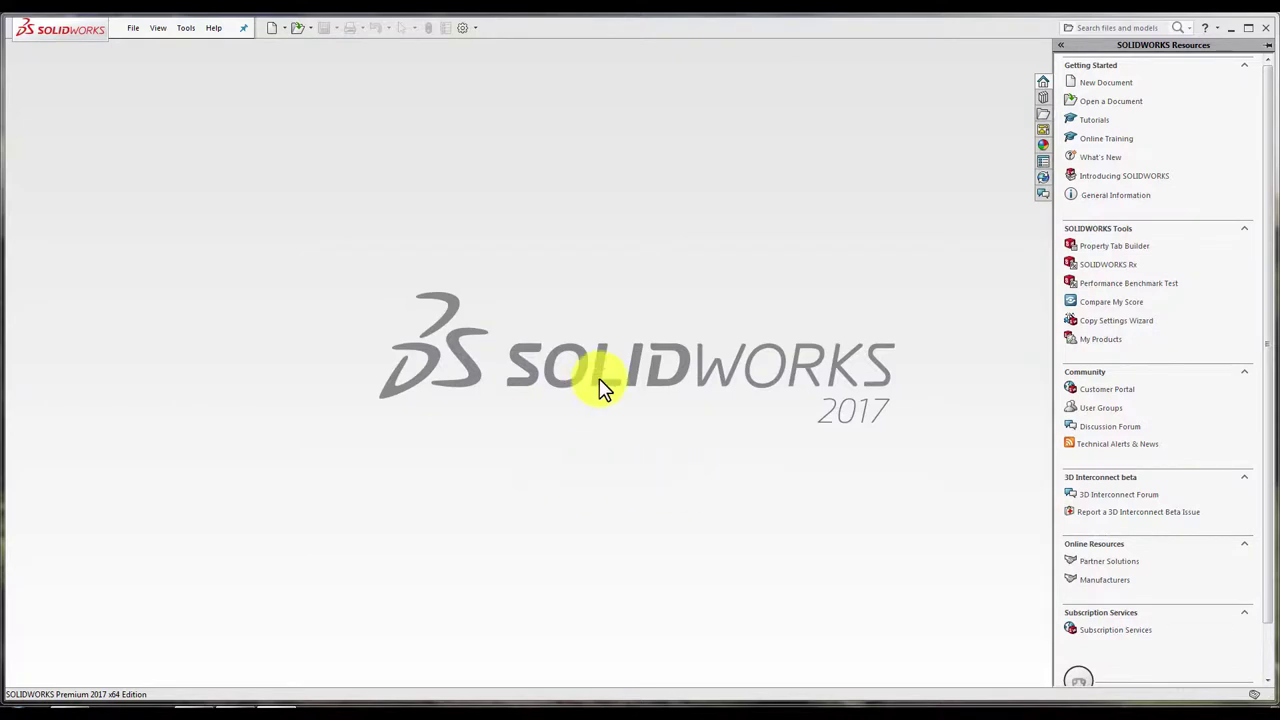
- Start a new assembly and place the base part from the 3-5 clevis pin folder
left_click(592, 380)
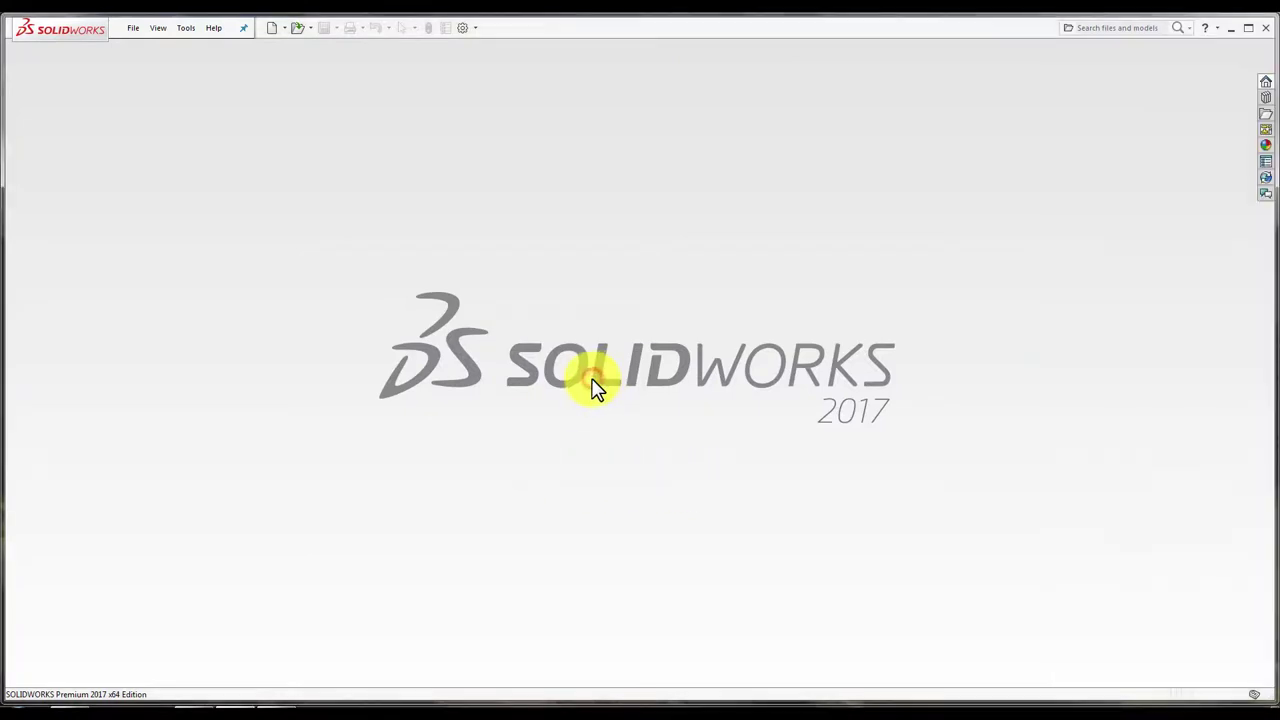
key("ctrl+n")
left_click(492, 325)
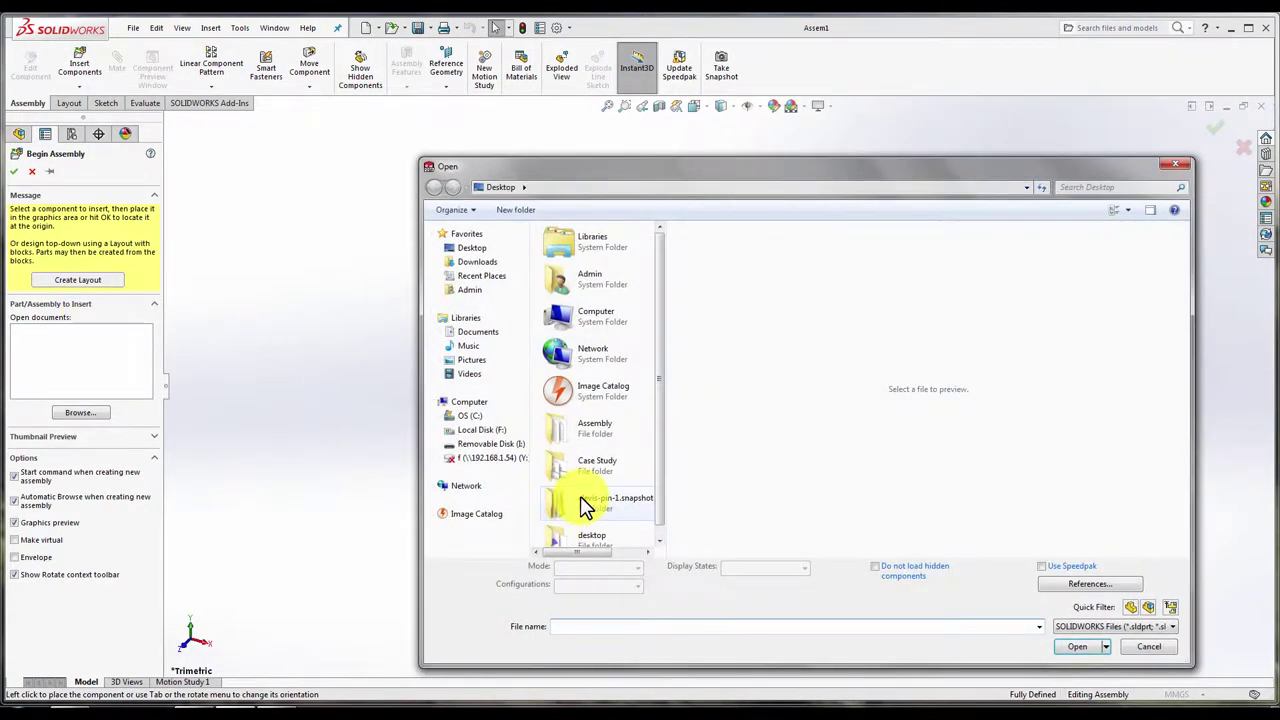
double_click(580, 500)
double_click(583, 255)
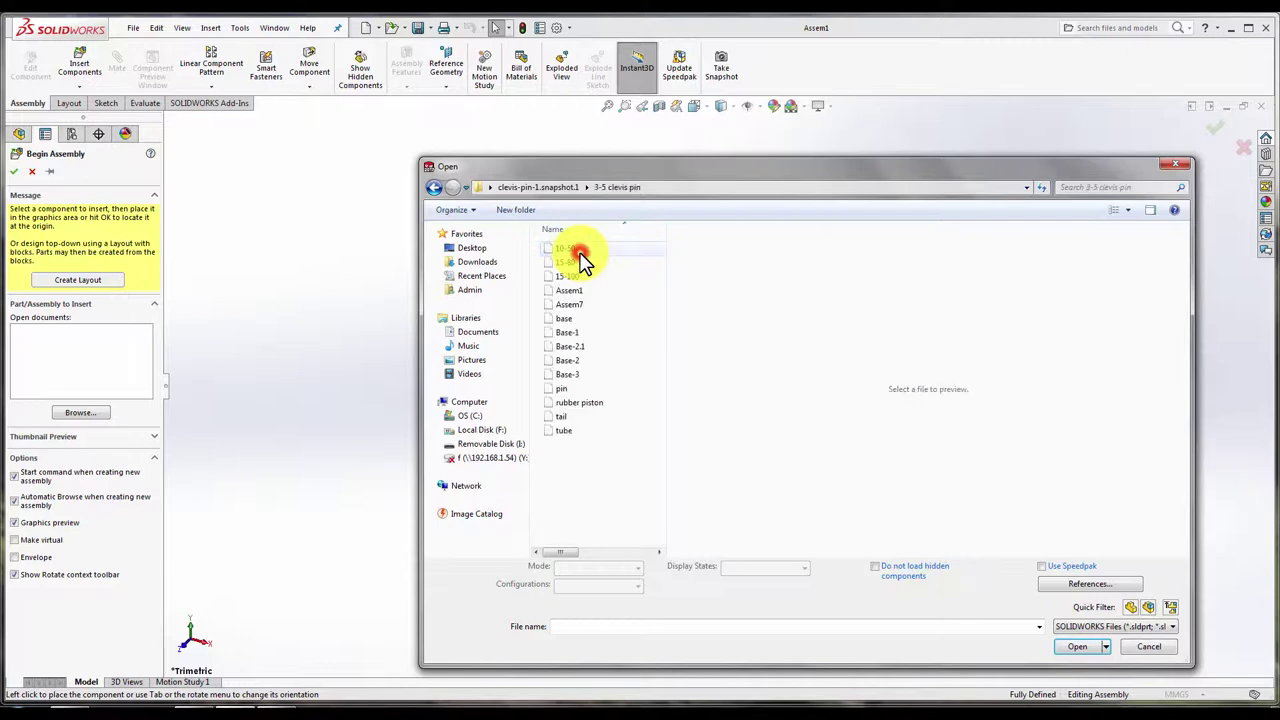
double_click(566, 320)
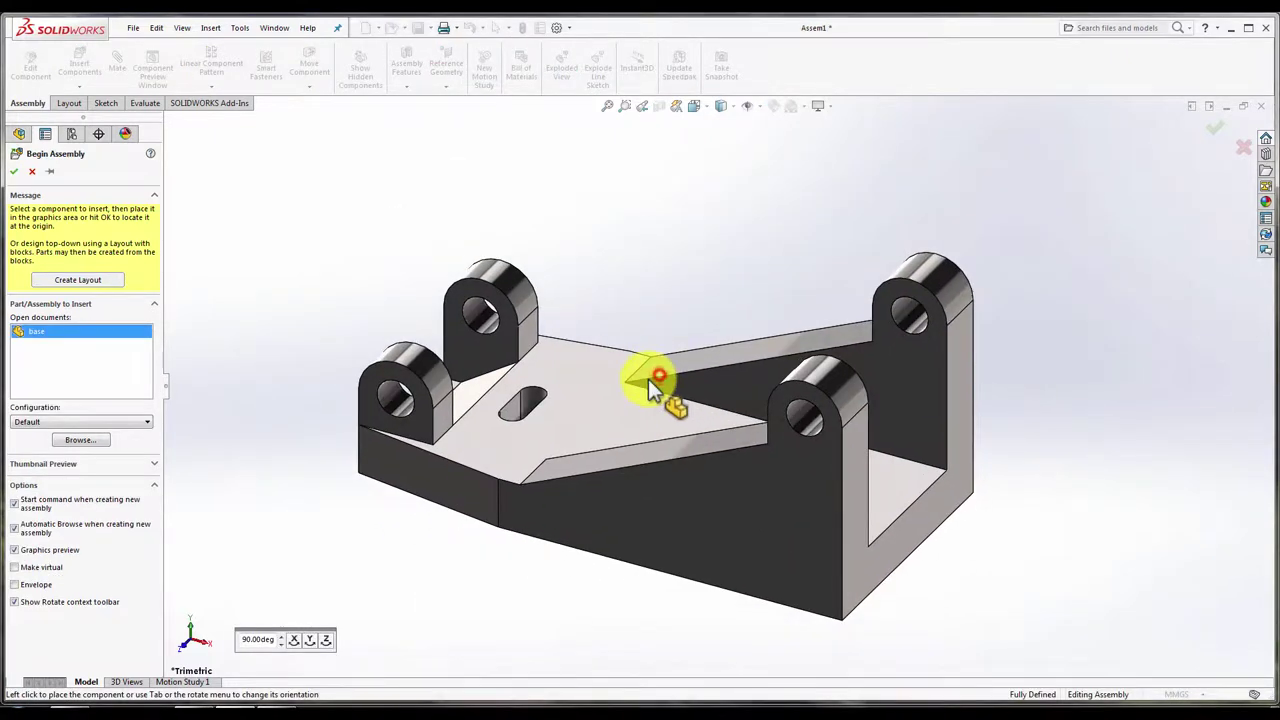
left_click(648, 379)
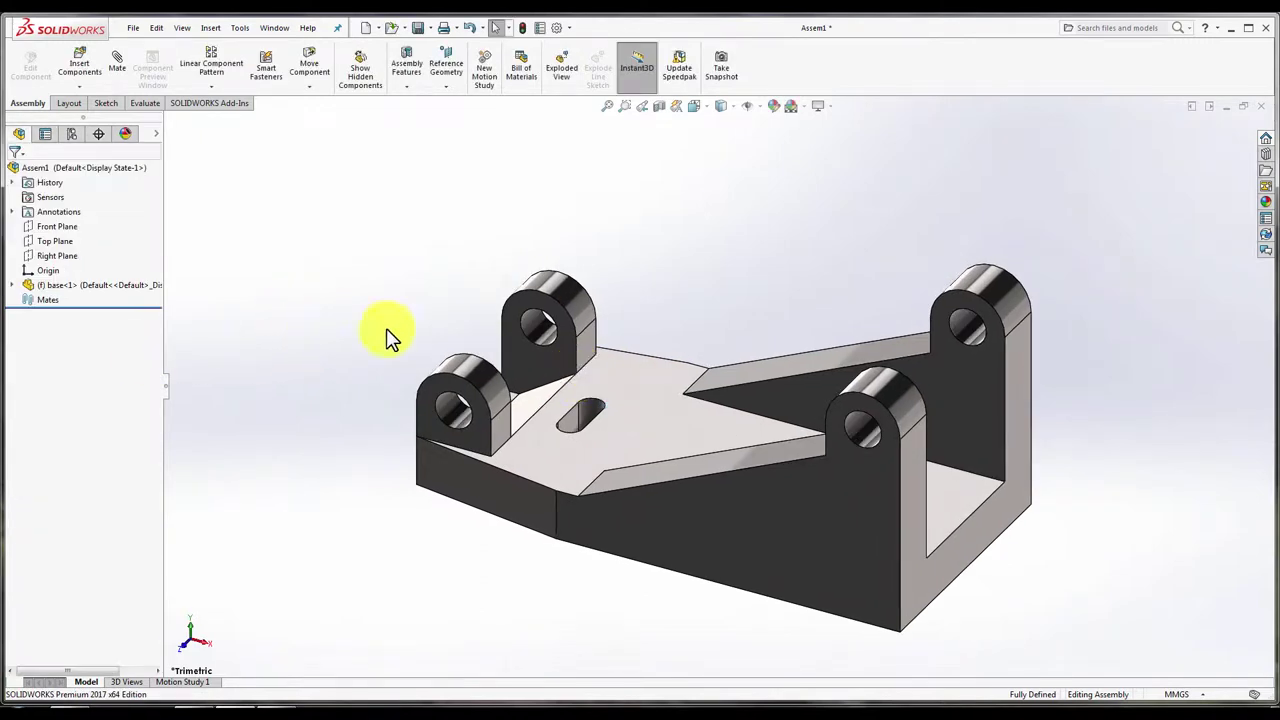
- Make the base component floating instead of fixed
mouse_move(391, 334)
middle_mouse_down()
mouse_move(671, 351)
mouse_move(563, 403)
mouse_move(5, 262)
middle_mouse_up()
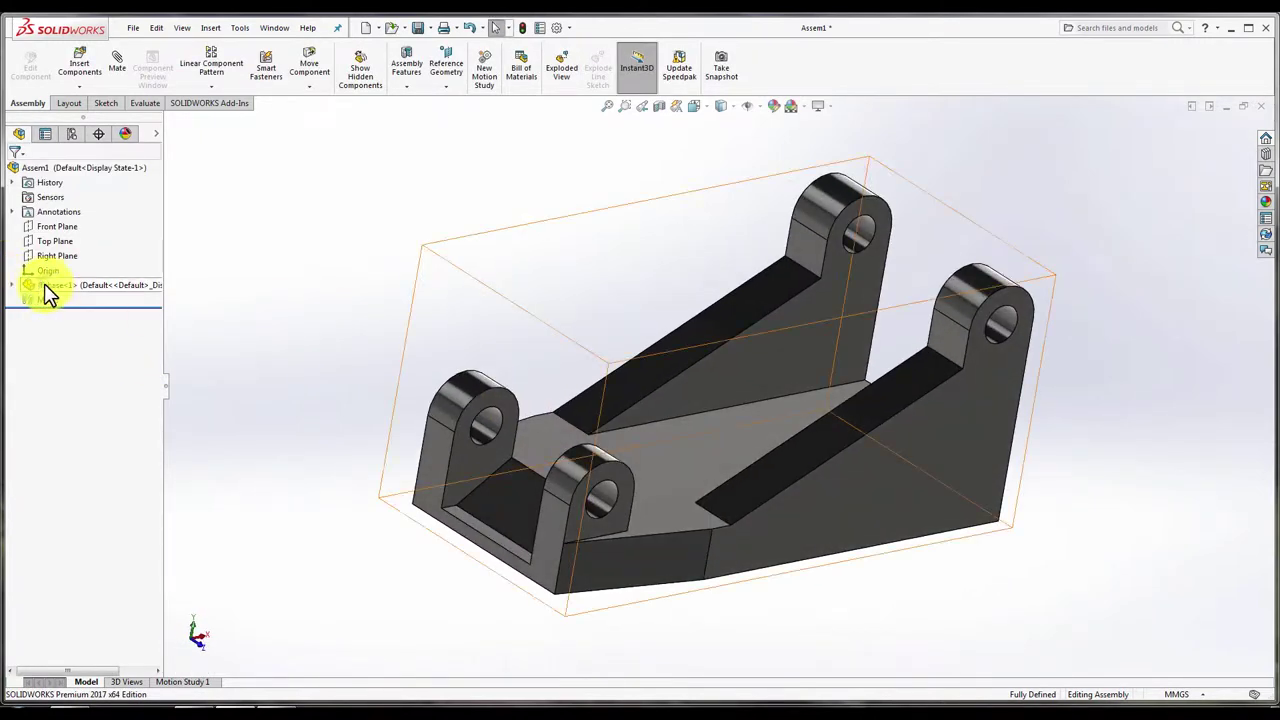
right_click(44, 285)
left_click(110, 446)
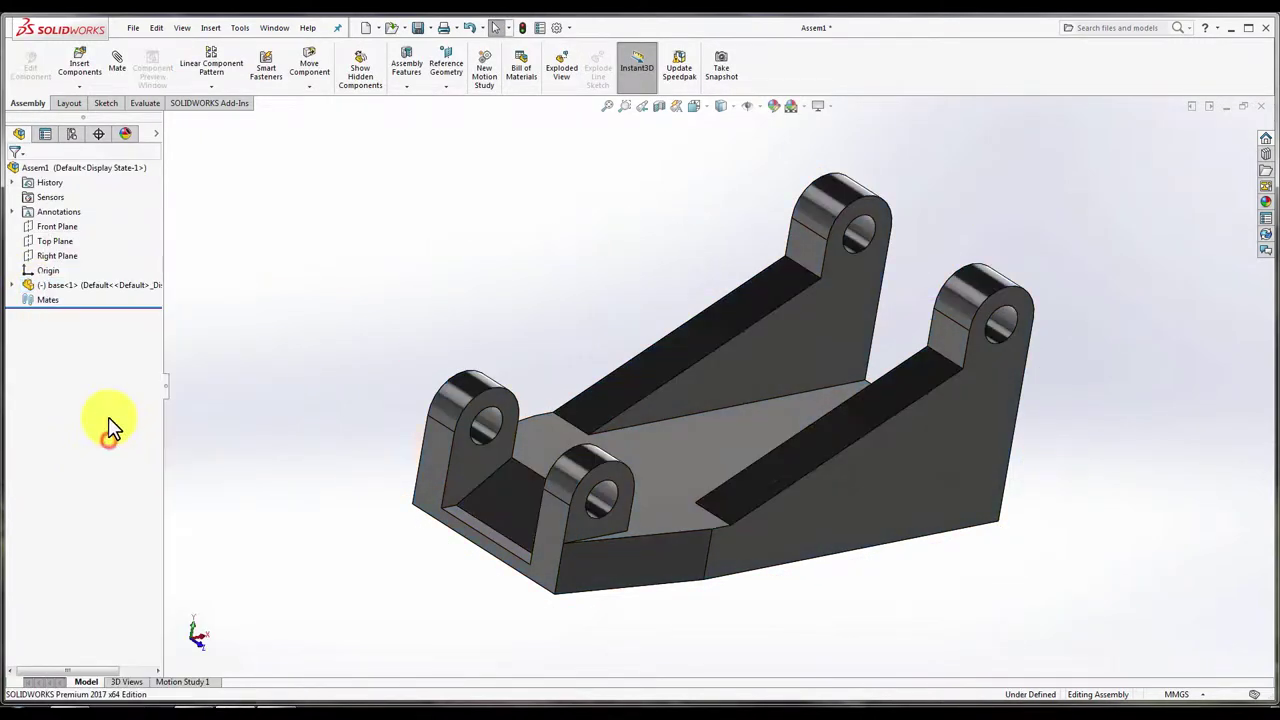
- Mate the base's Front and Right Planes coincident with the assembly's planes
left_click(12, 285)
left_click(72, 358)
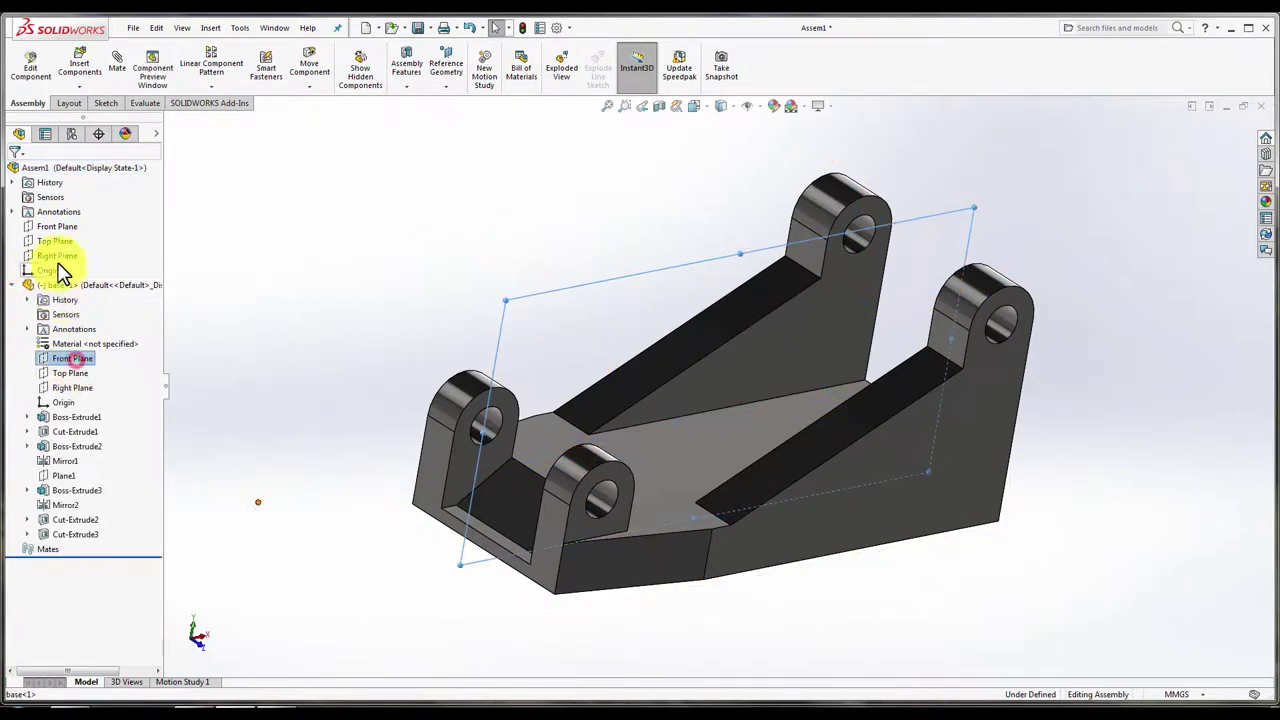
left_click(57, 226, "ctrl")
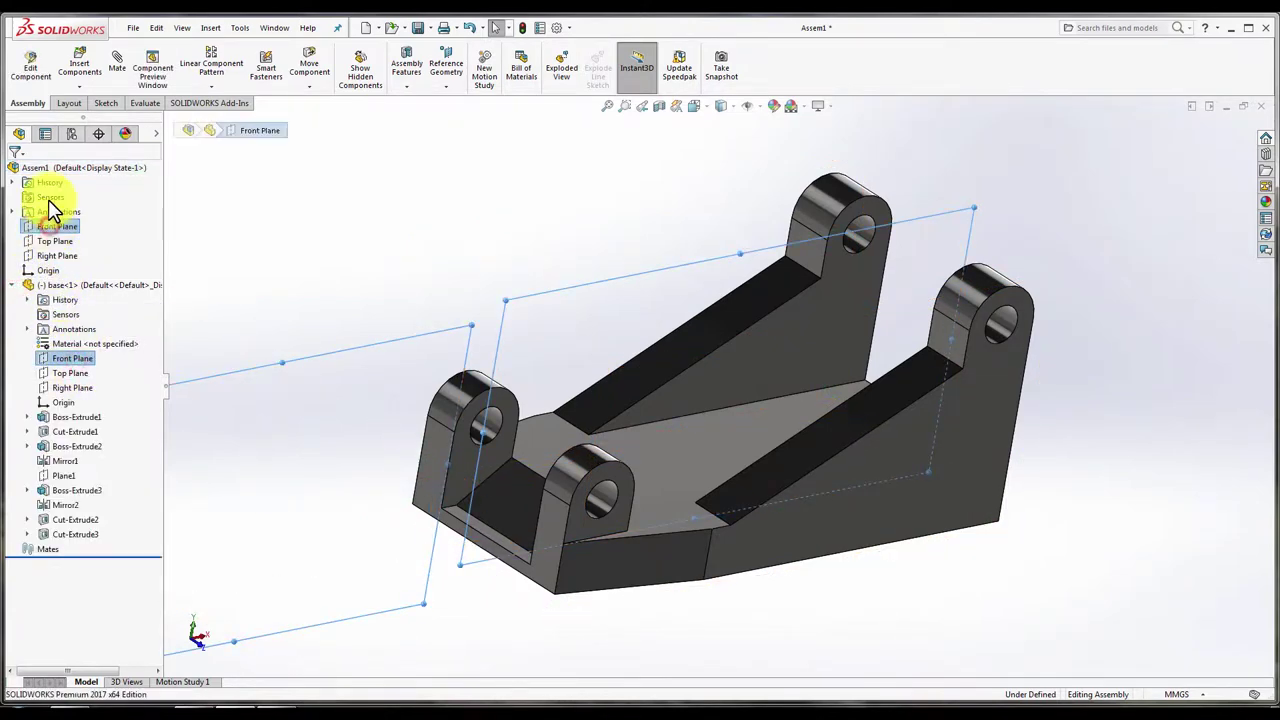
left_click(120, 82)
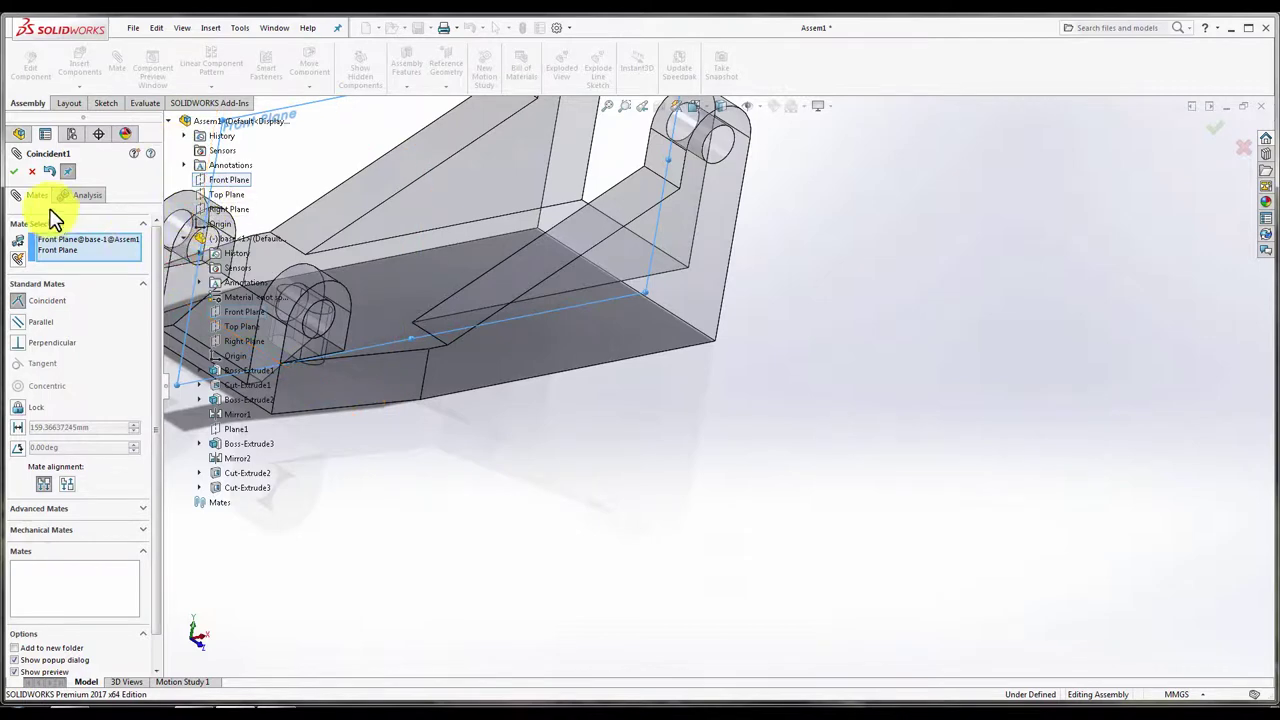
left_click(13, 172)
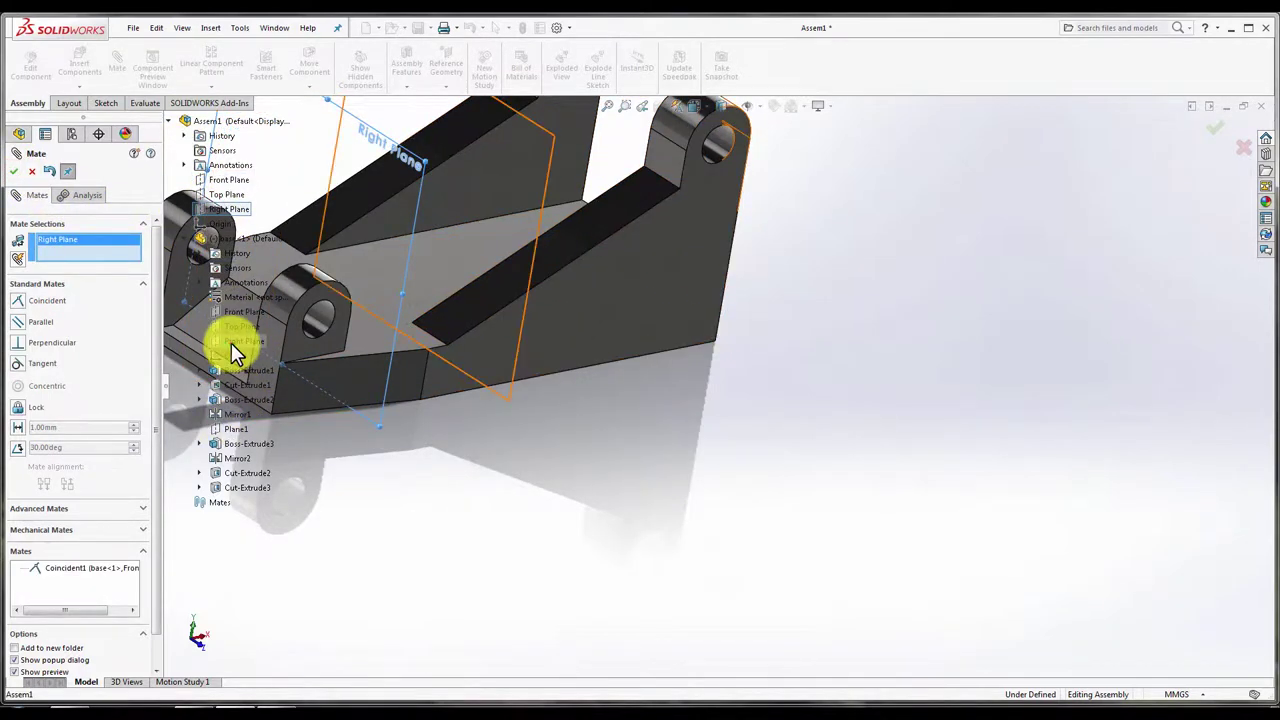
left_click(231, 343)
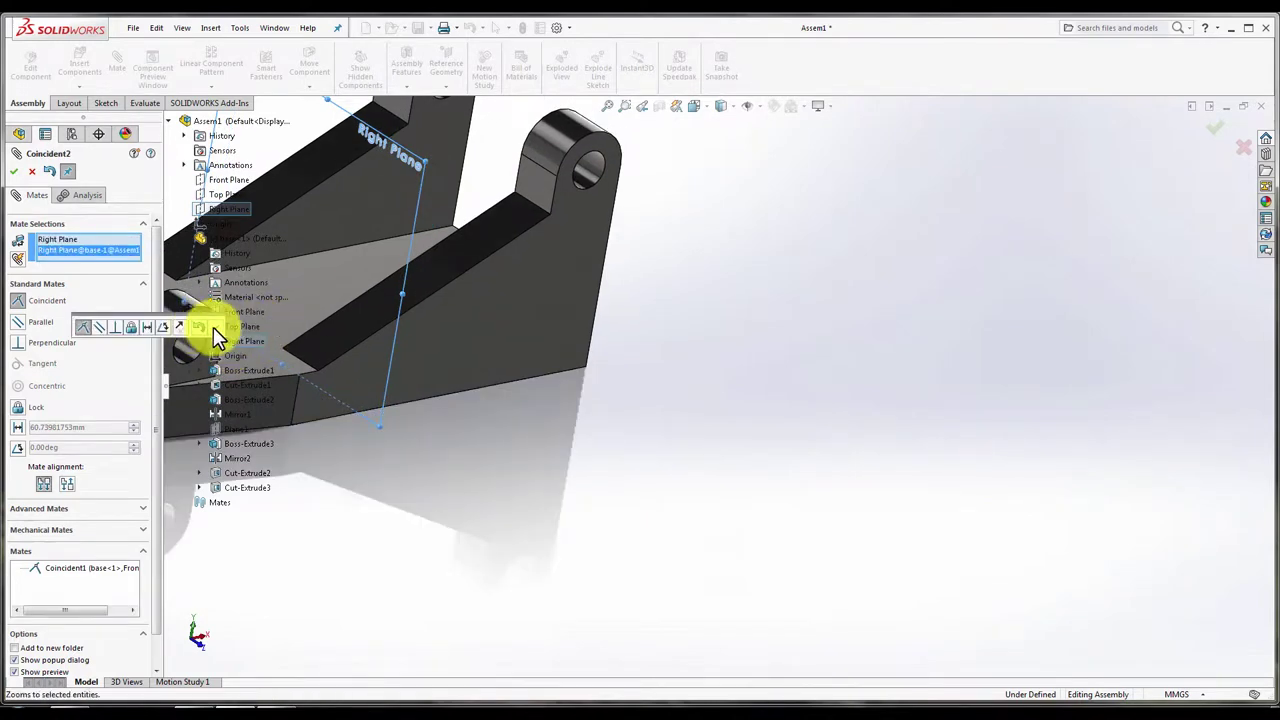
left_click(199, 327)
- Mate the base's Top Plane coincident with the assembly's, then switch to isometric view
left_click(221, 196)
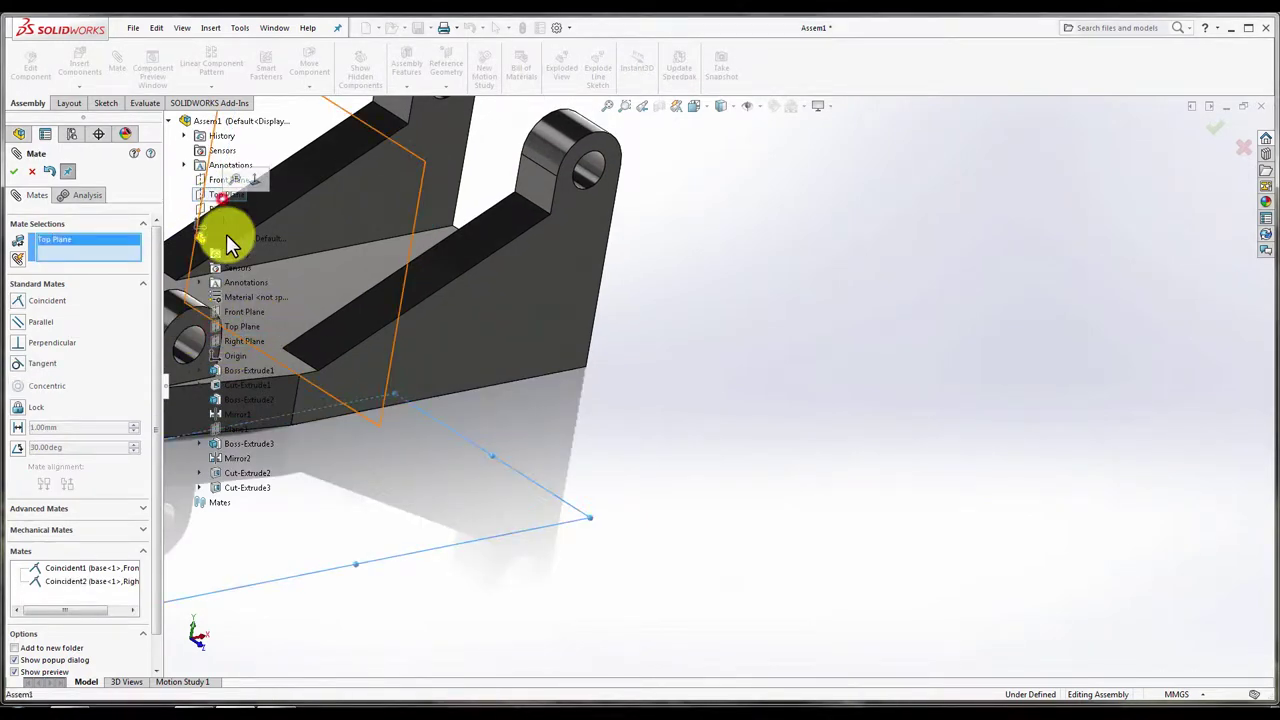
left_click(231, 331)
left_click(14, 171)
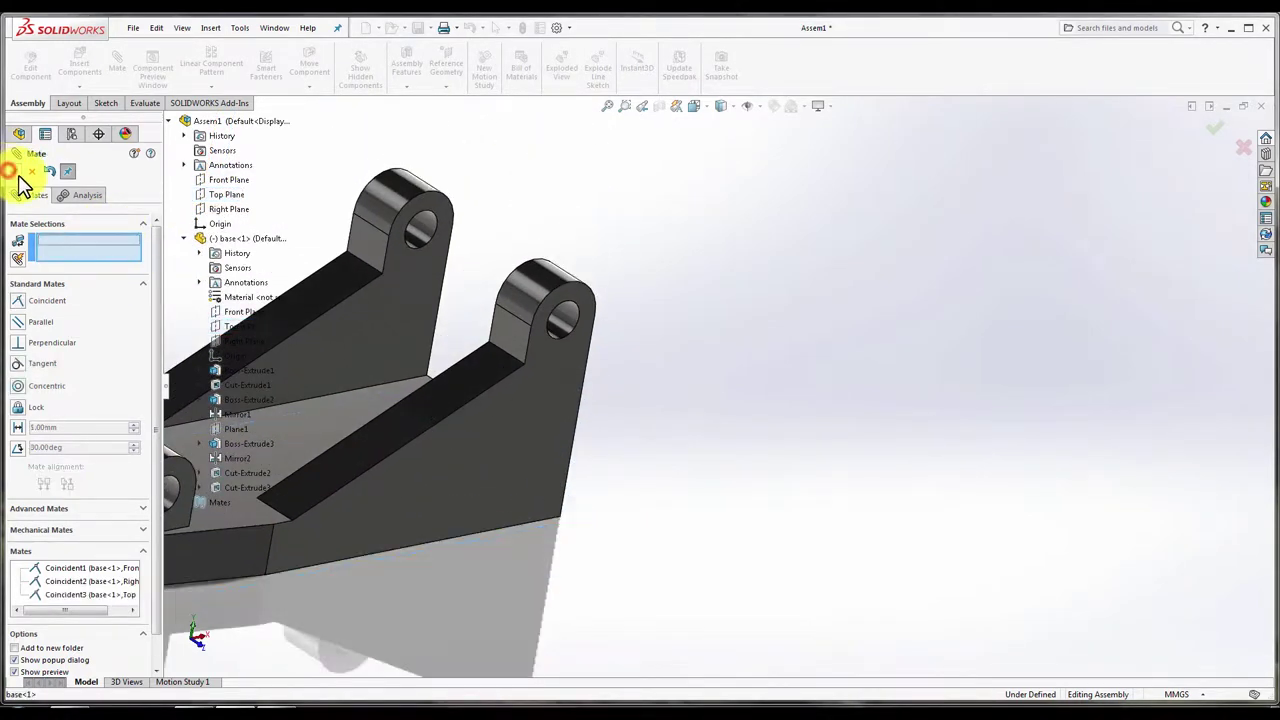
left_click(14, 171)
left_click(696, 194)
key("ctrl+7")
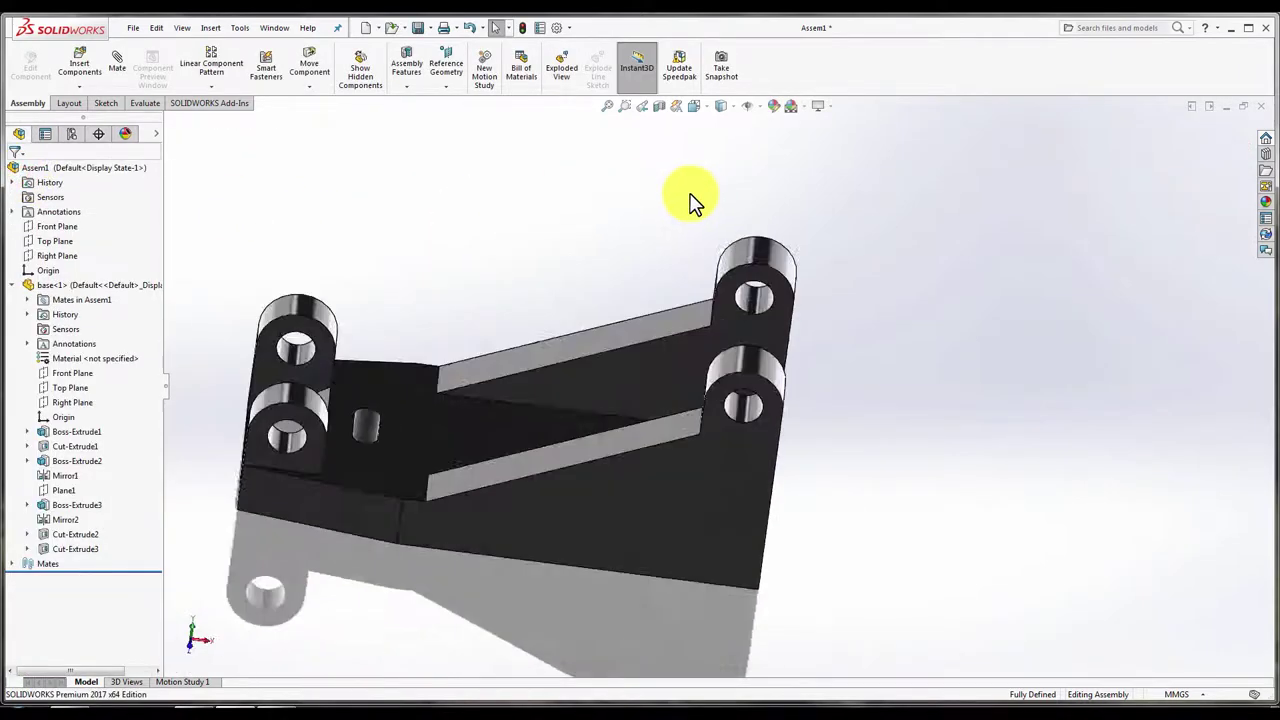
- Insert Base-1 and place it above the base's front lugs
left_click(379, 340)
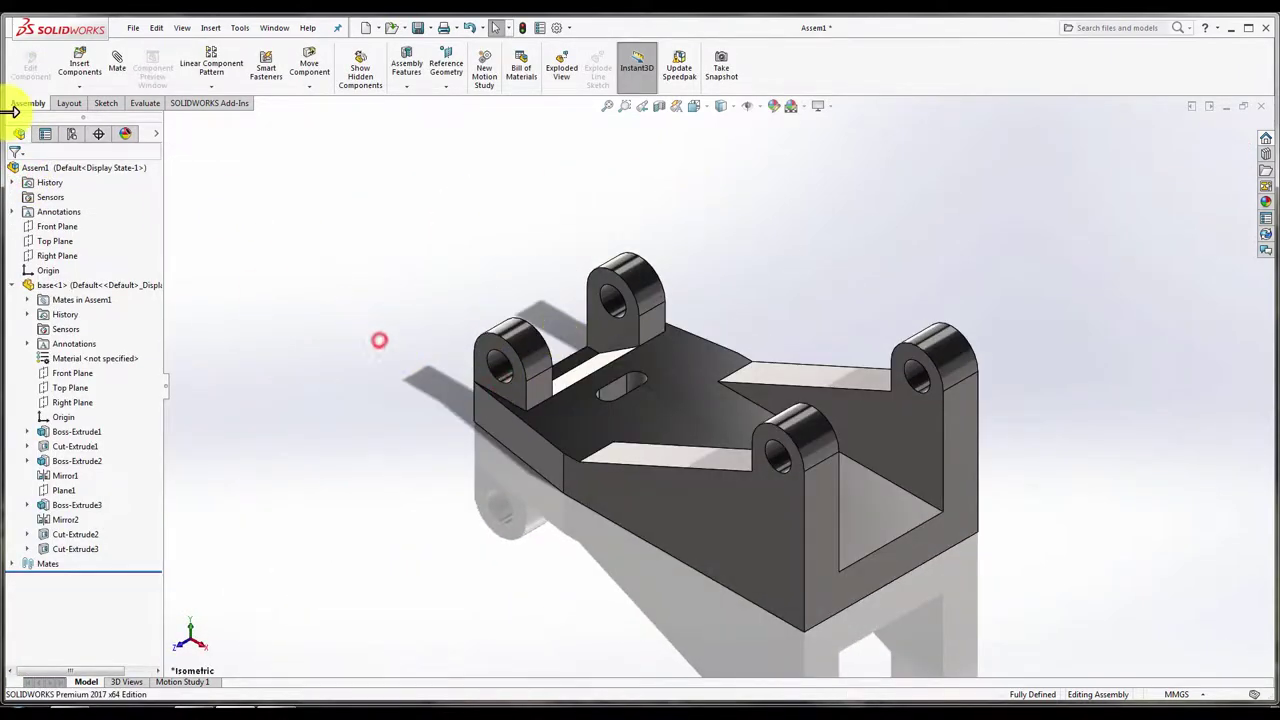
left_click(78, 71)
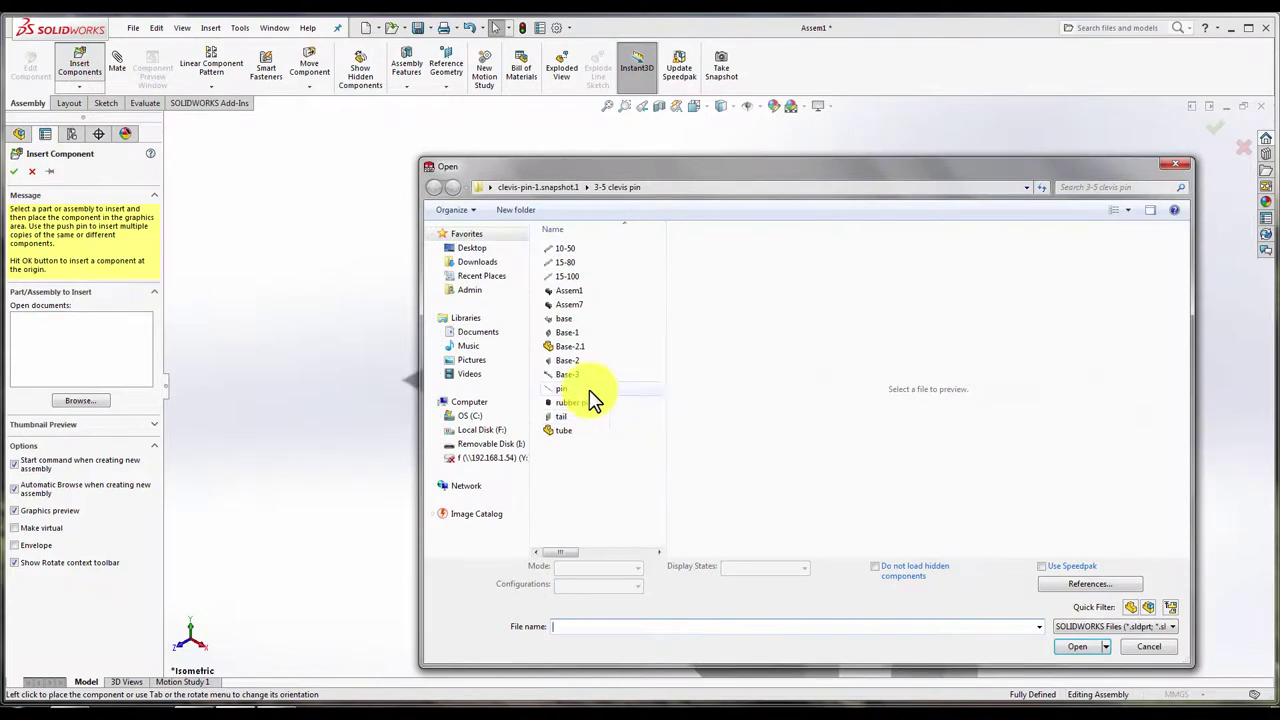
left_click(563, 318)
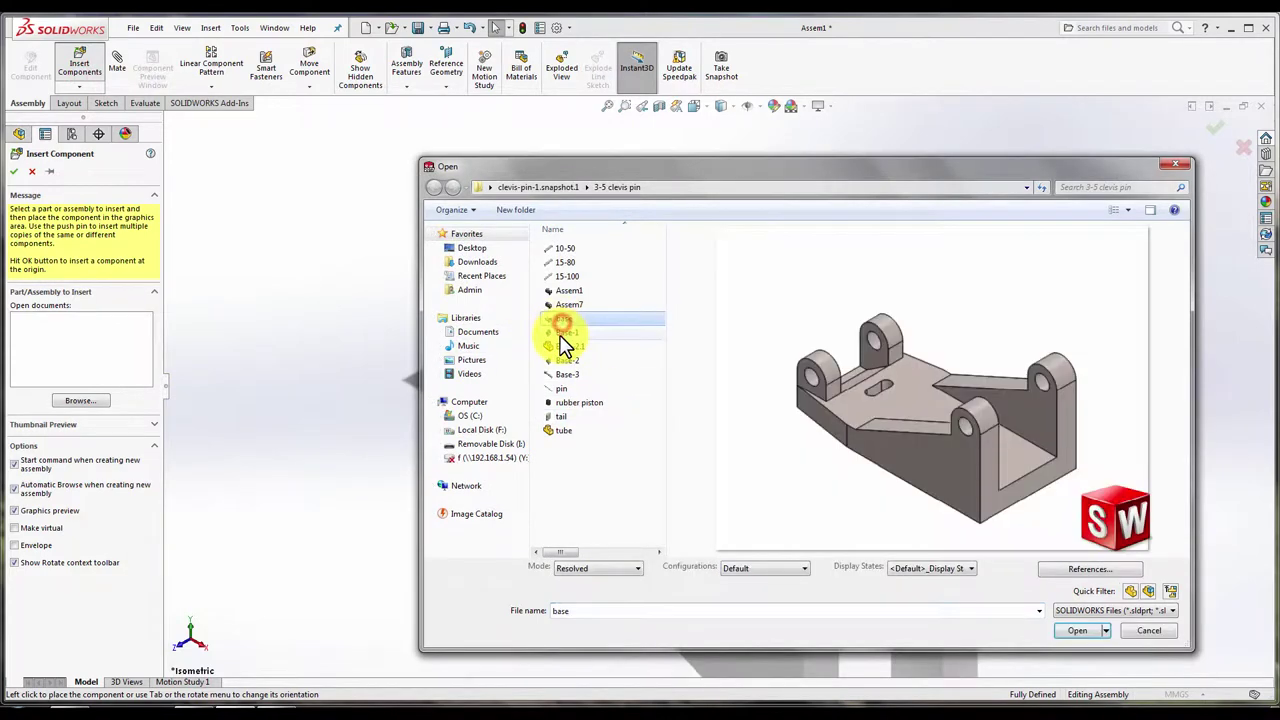
double_click(565, 332)
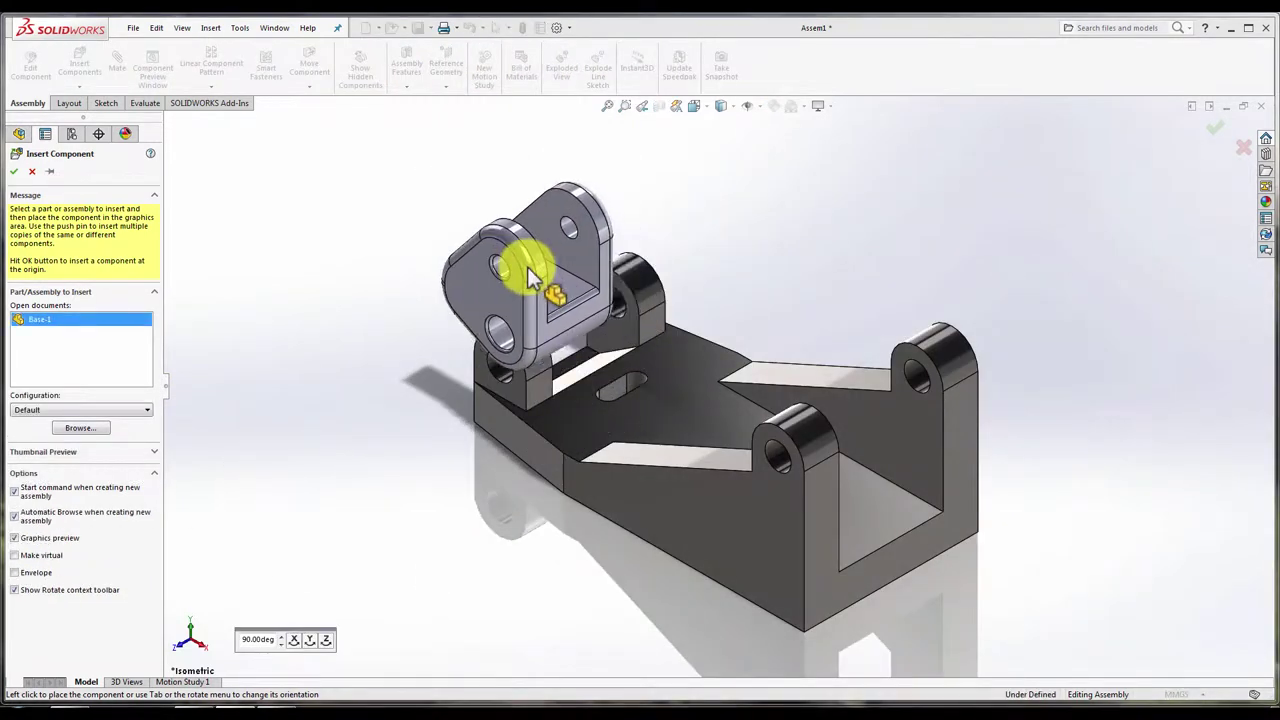
left_click(565, 266)
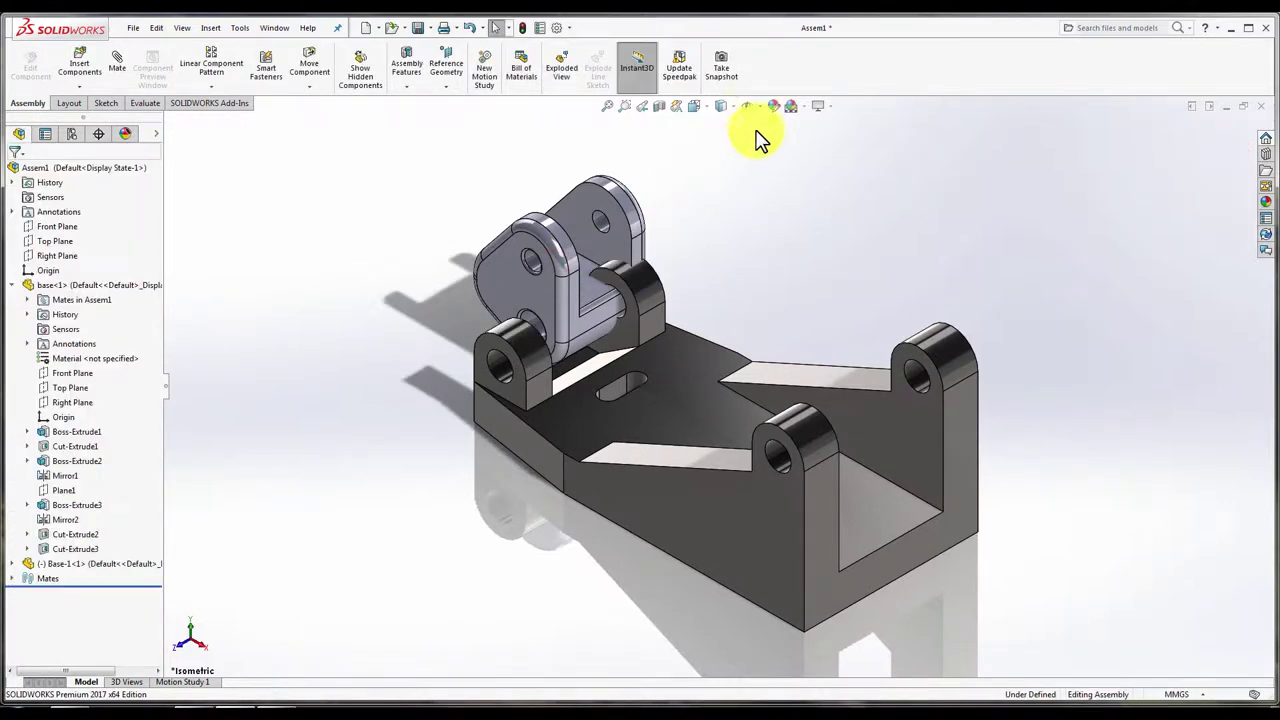
- Mate Base-1's cylindrical face concentric with the base's lug hole
left_click(539, 325)
left_click(498, 359, "ctrl")
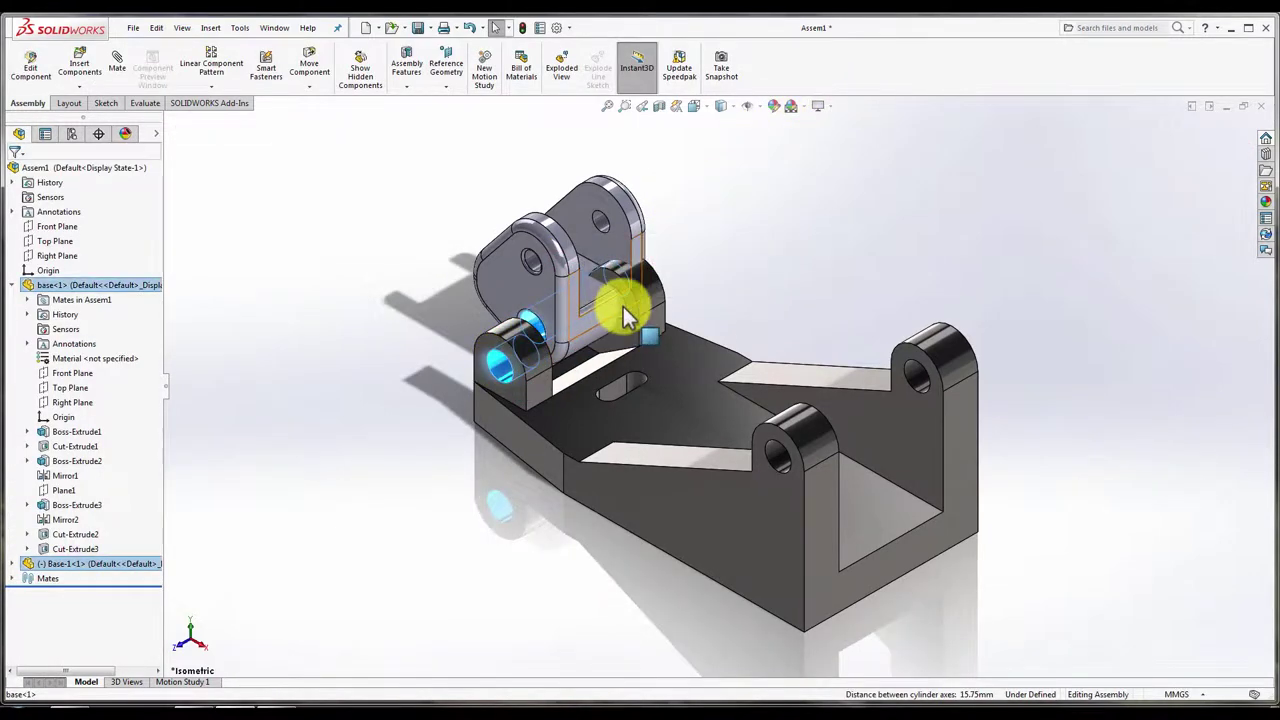
mouse_move(663, 314)
middle_mouse_down()
mouse_move(623, 391)
mouse_move(739, 260)
middle_mouse_up()
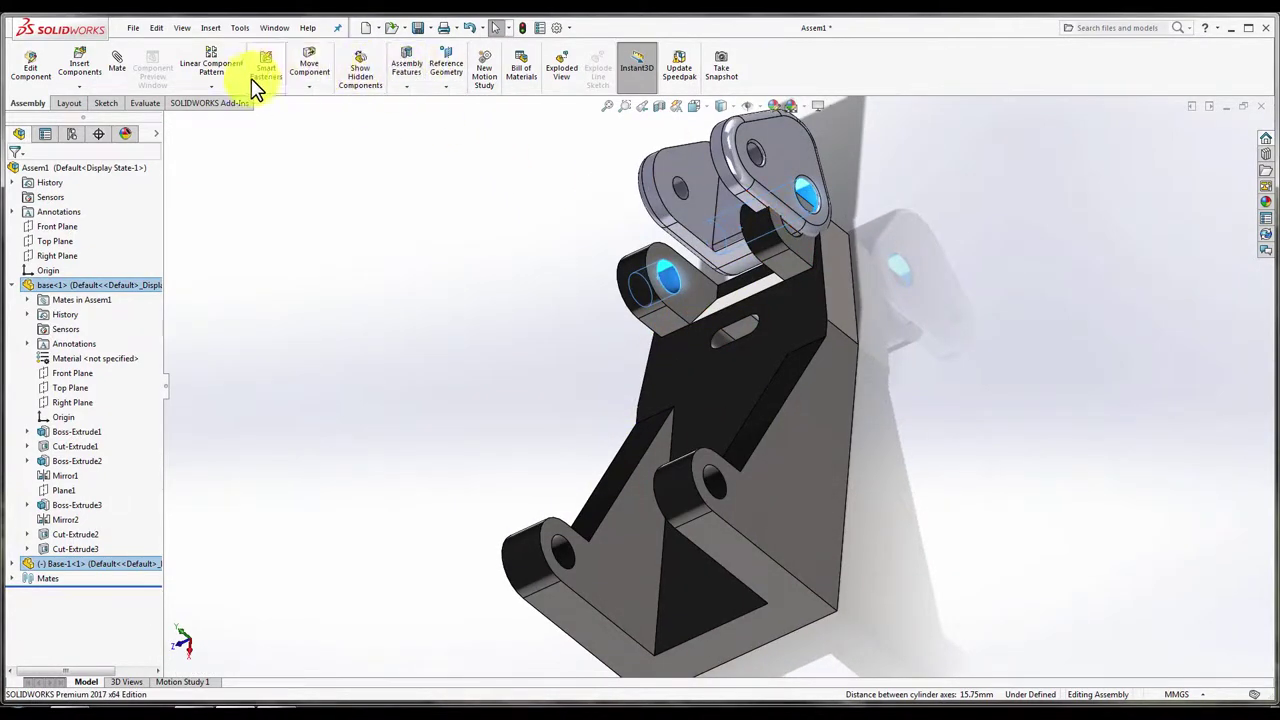
left_click(118, 68)
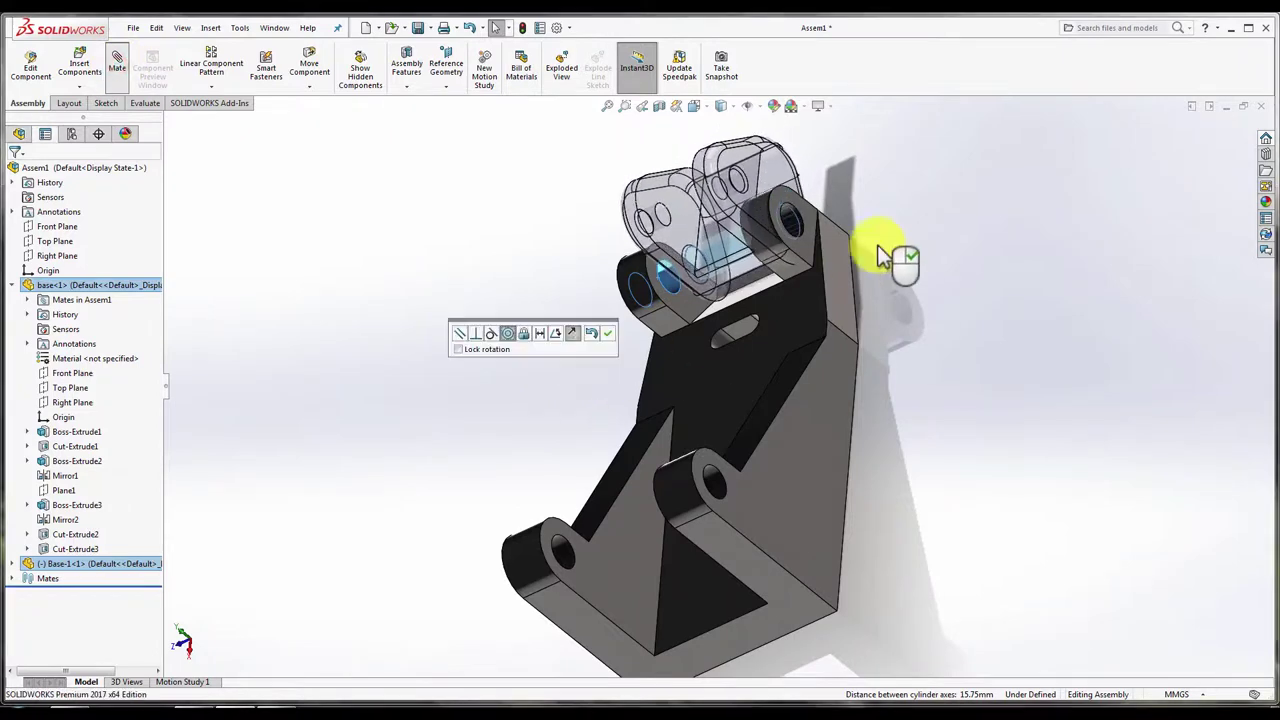
left_click(606, 336)
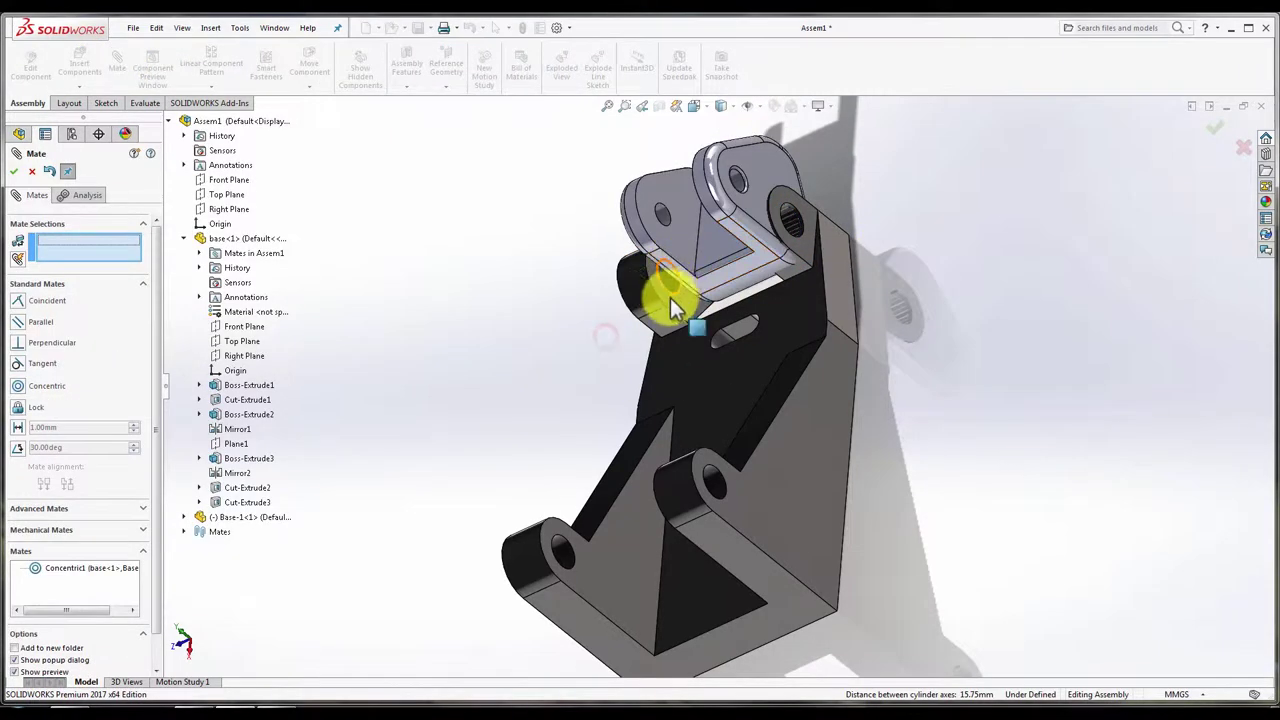
- Mate a Base-1 side face coincident with the base's lug face
left_click(676, 305)
middle_click_drag(777, 277, 871, 229)
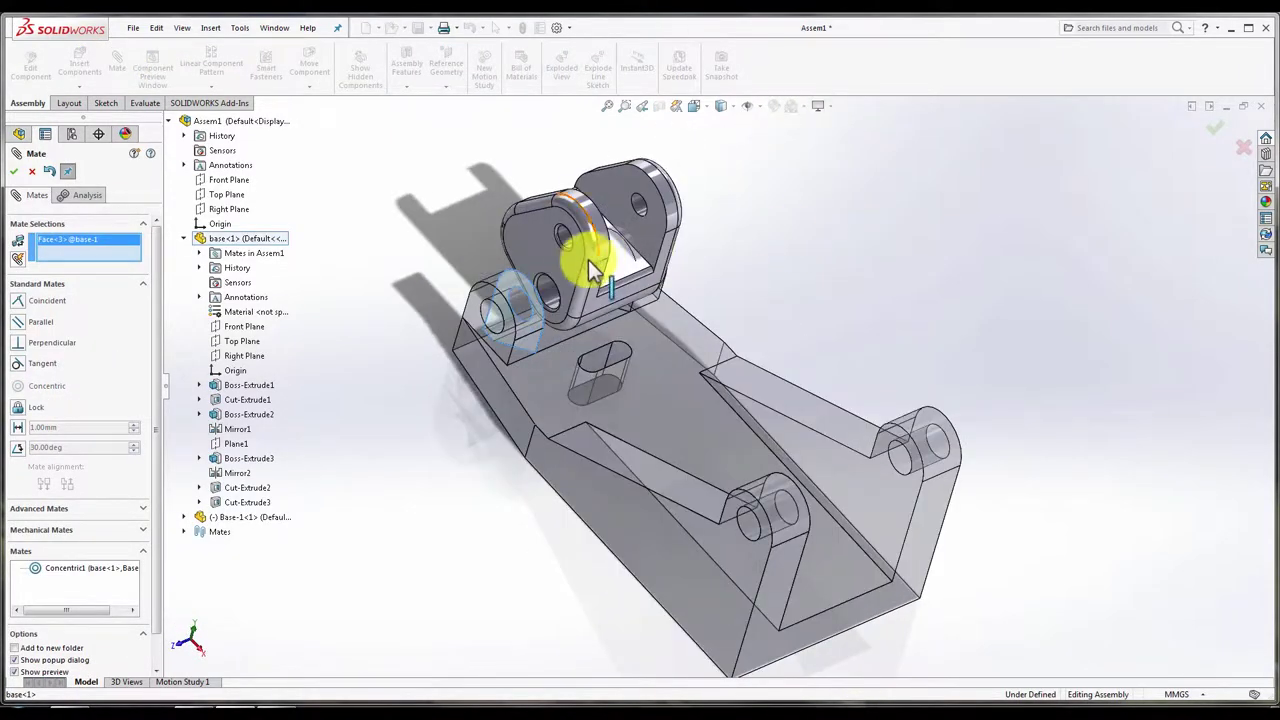
left_click(572, 265)
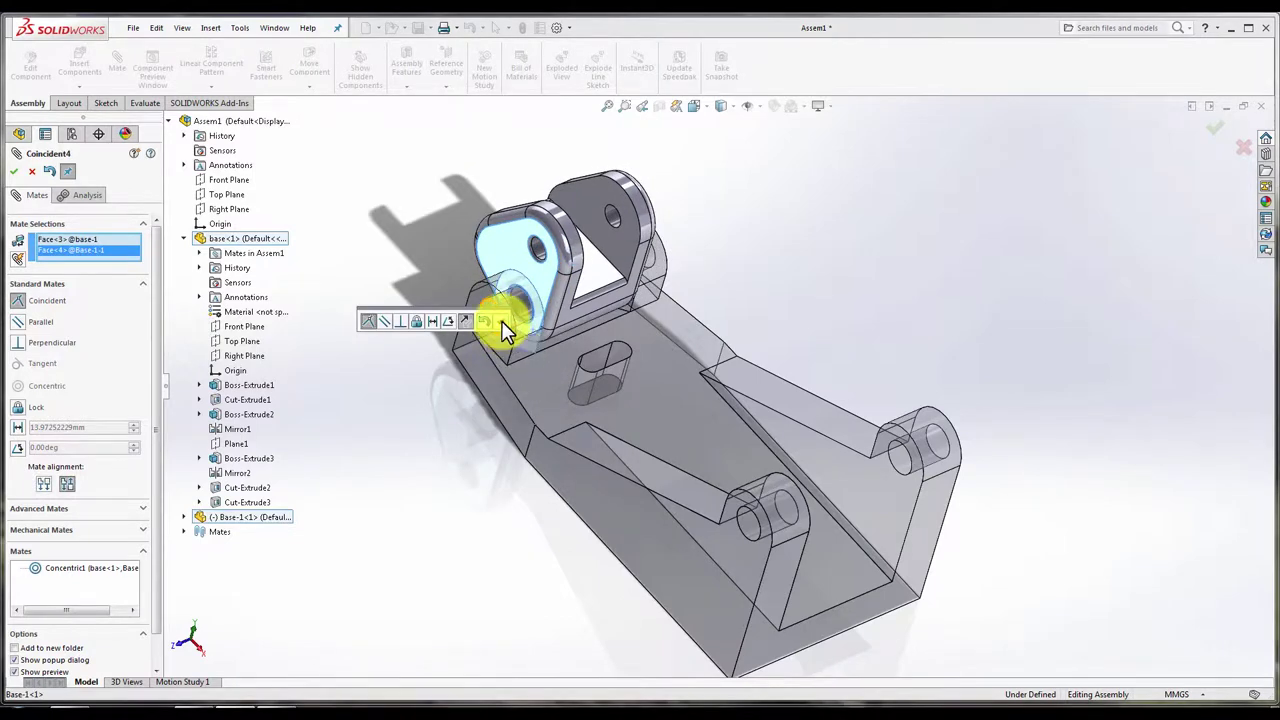
left_click(503, 323)
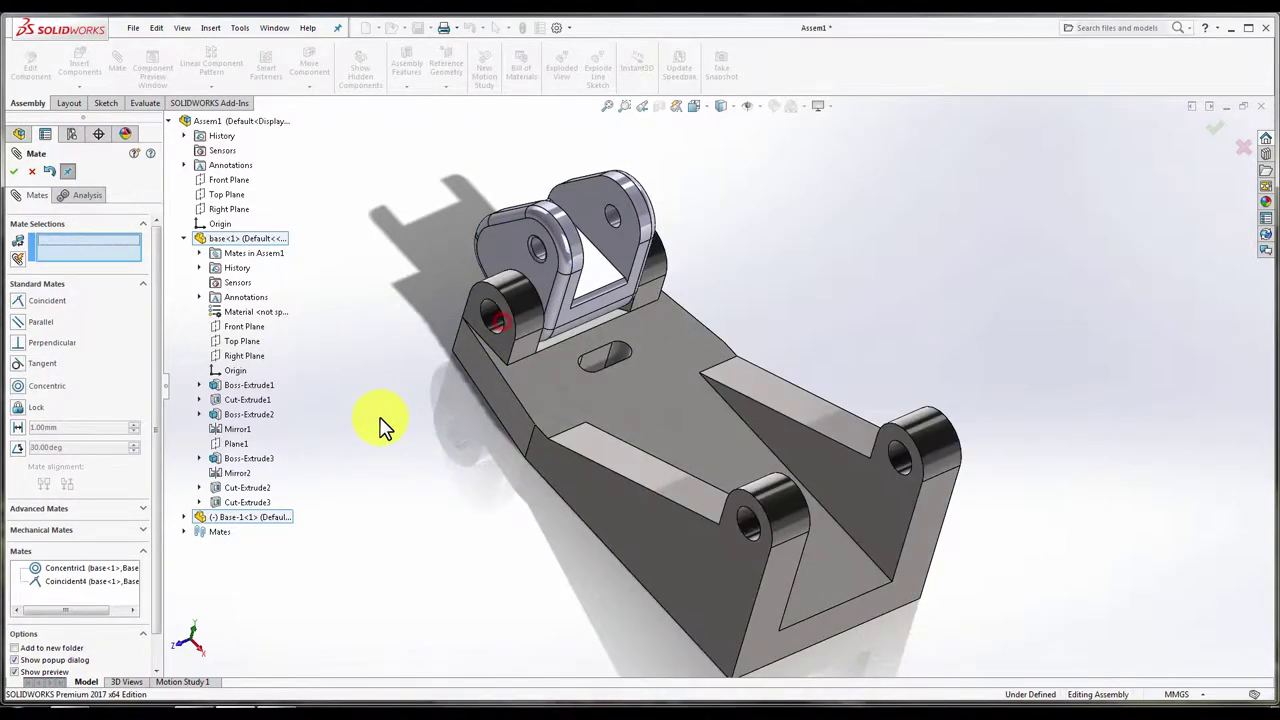
left_click(14, 172)
- Swing Base-1 about its hinge to test the pivot, then return to isometric view
left_click_drag(571, 223, 671, 334)
left_click(308, 352)
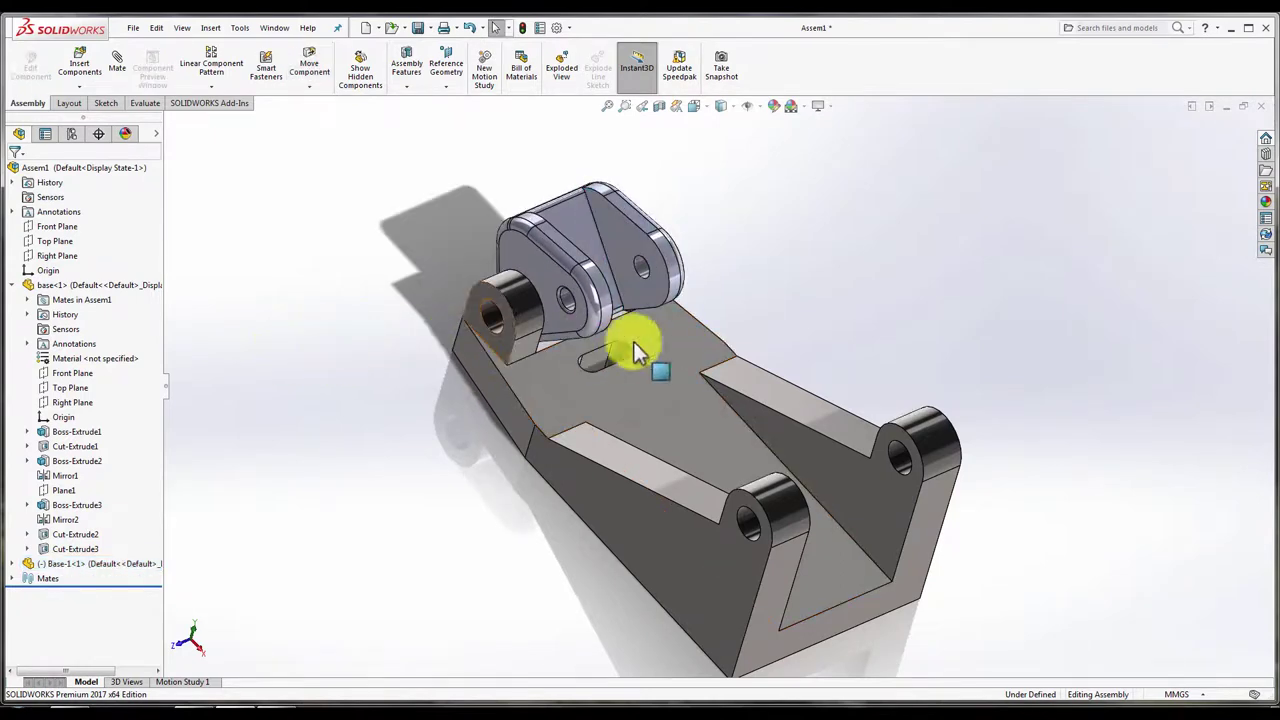
key("ctrl+7")
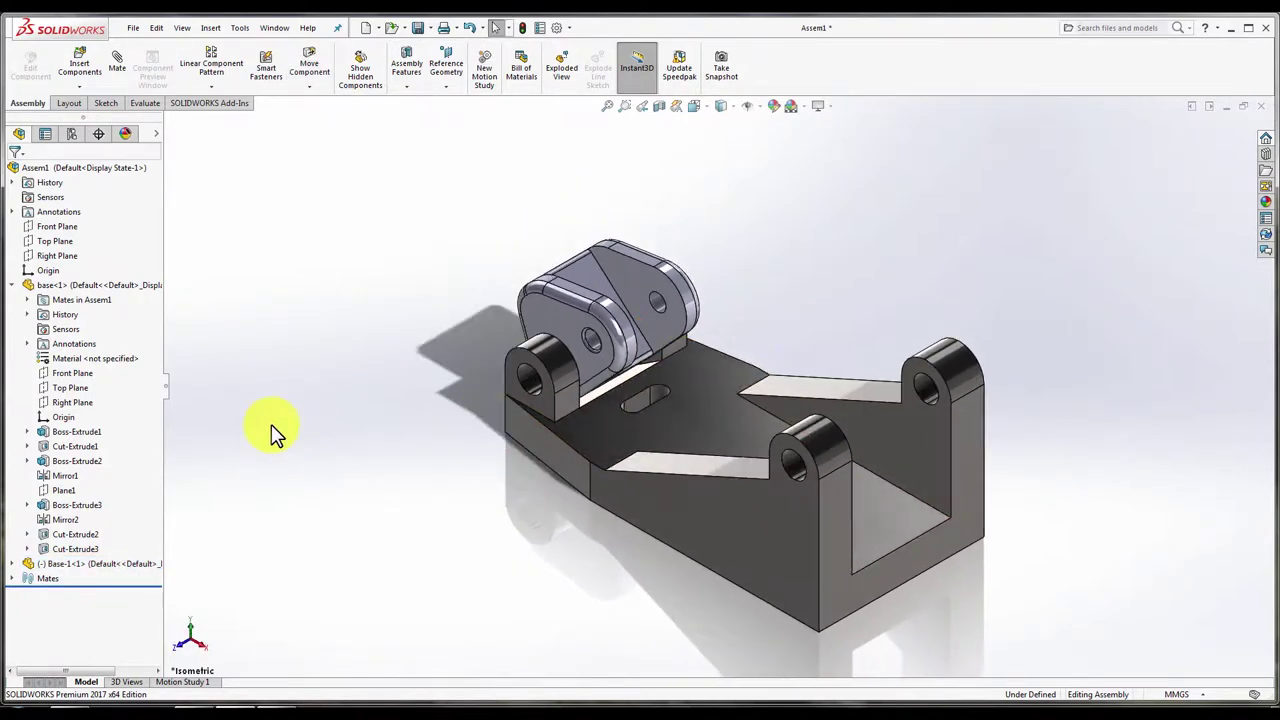
- Insert the Base-3 rod part and place it in the assembly
left_click(74, 65)
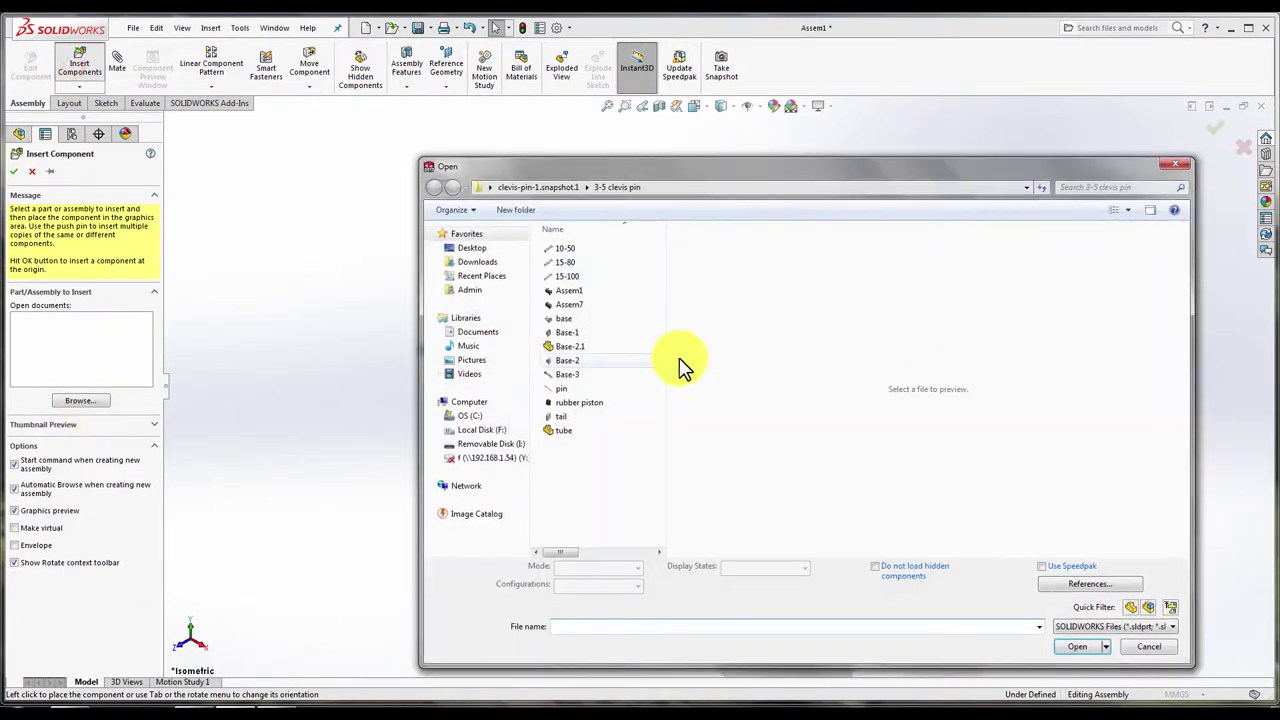
left_click(571, 376)
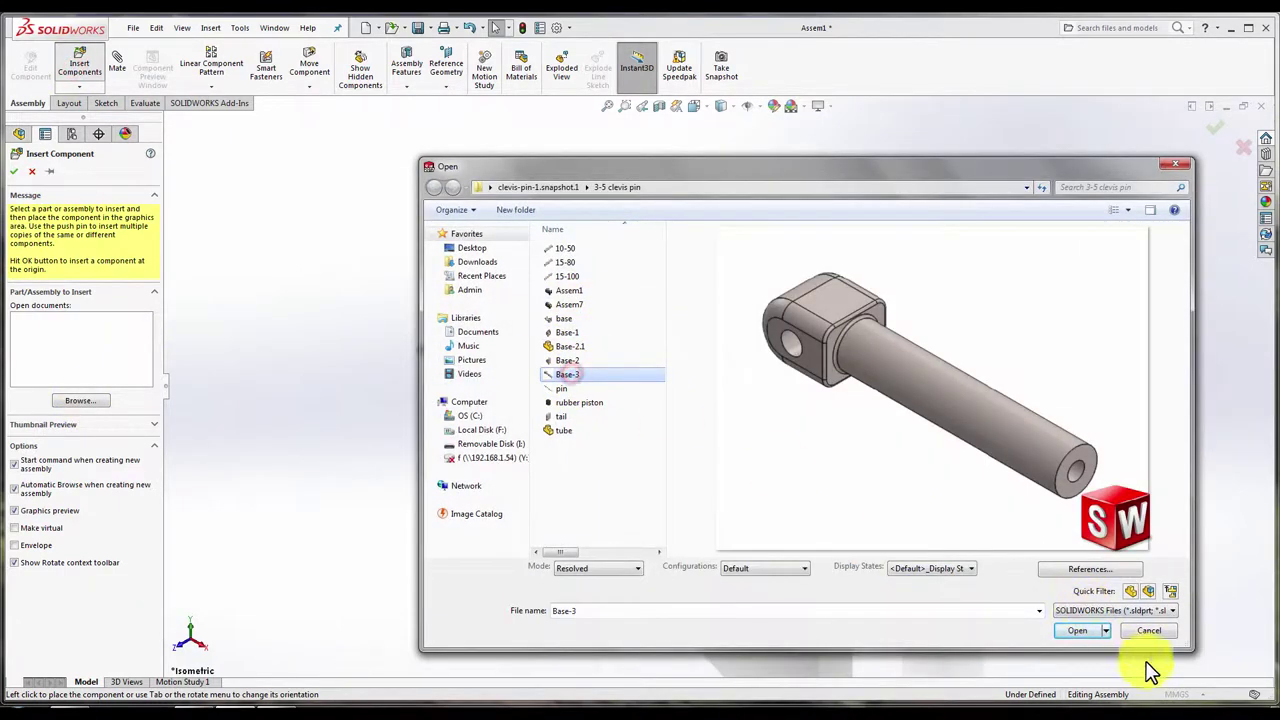
left_click(1090, 632)
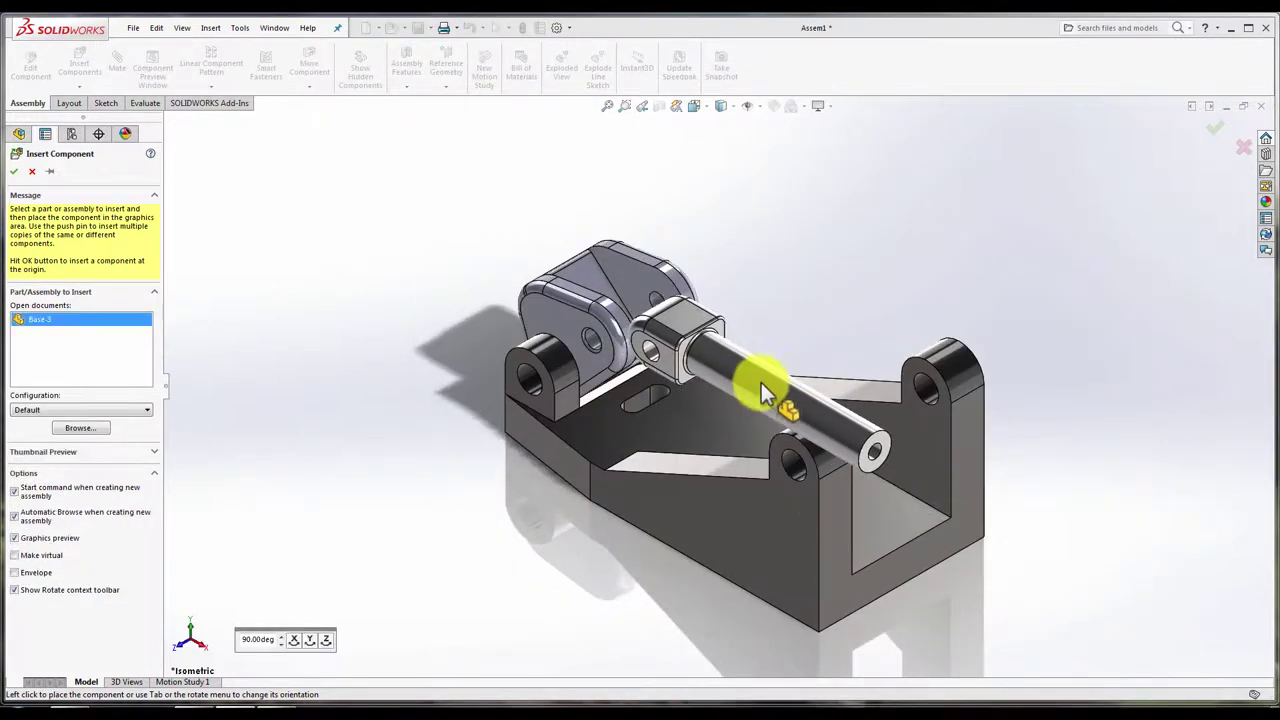
left_click(754, 373)
- Mate the Base-3 rod concentric with the Base-1 clevis hole
left_click(647, 341)
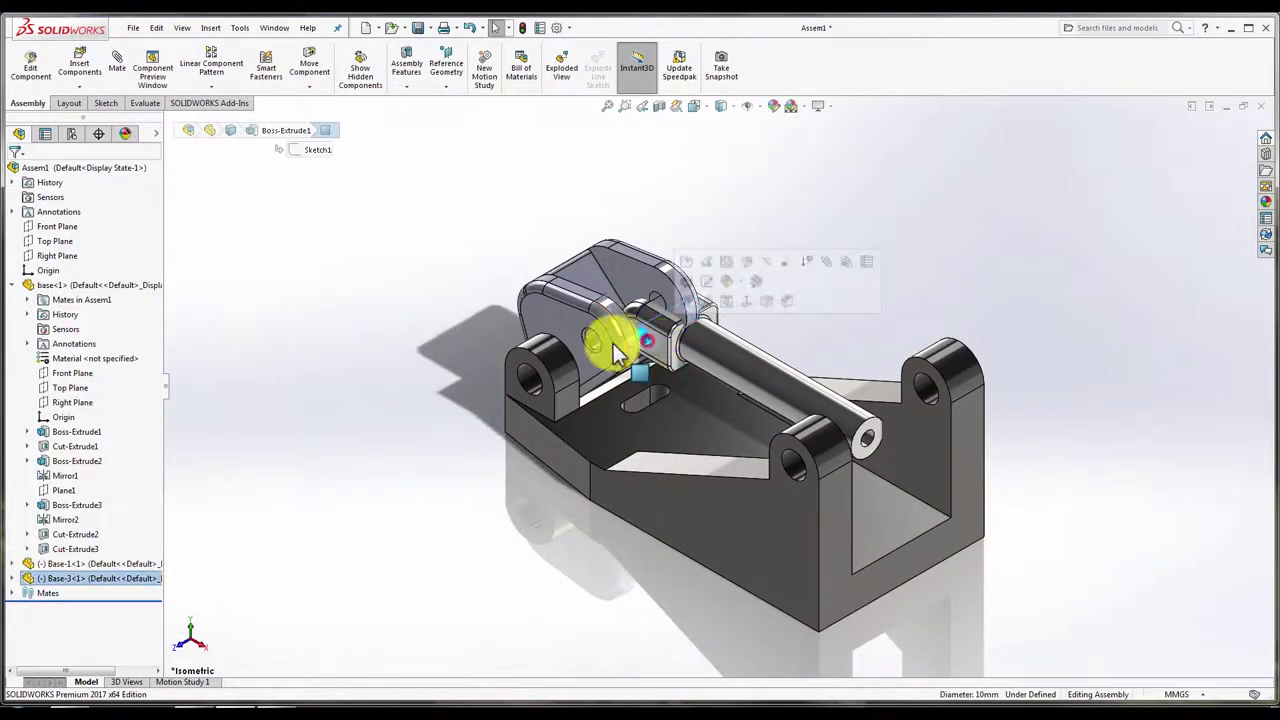
right_click(594, 344)
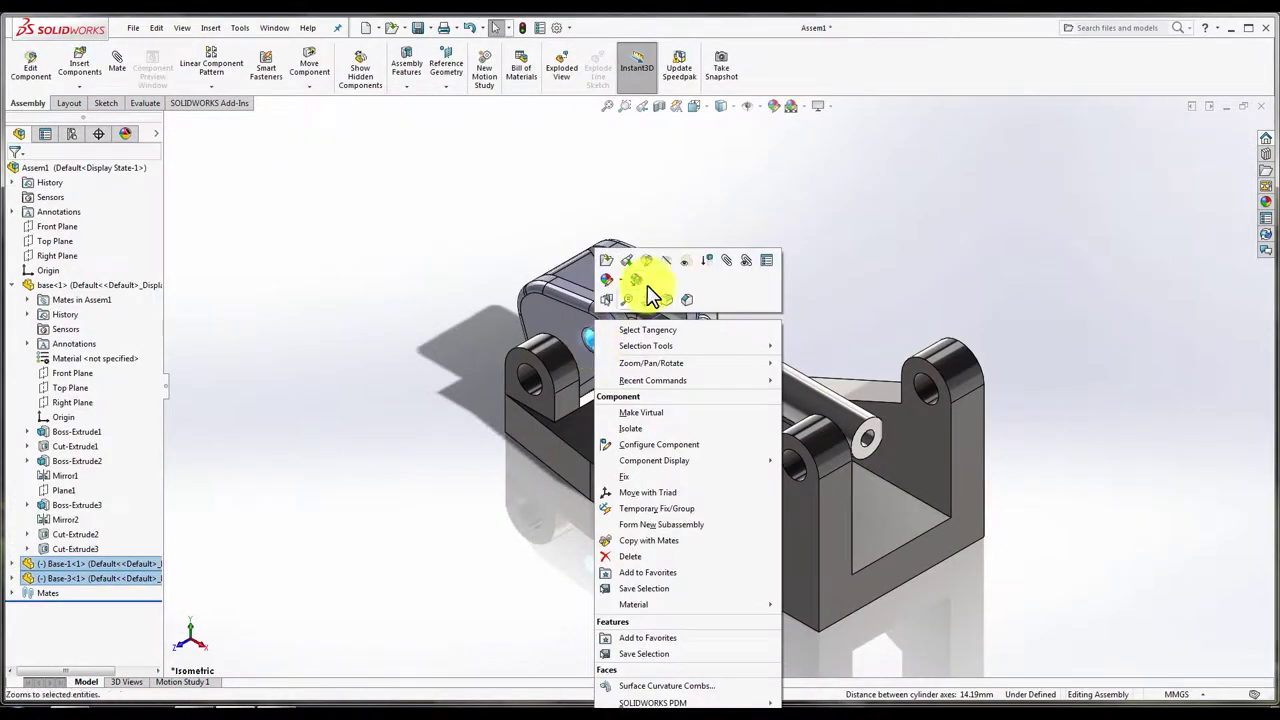
left_click(733, 263)
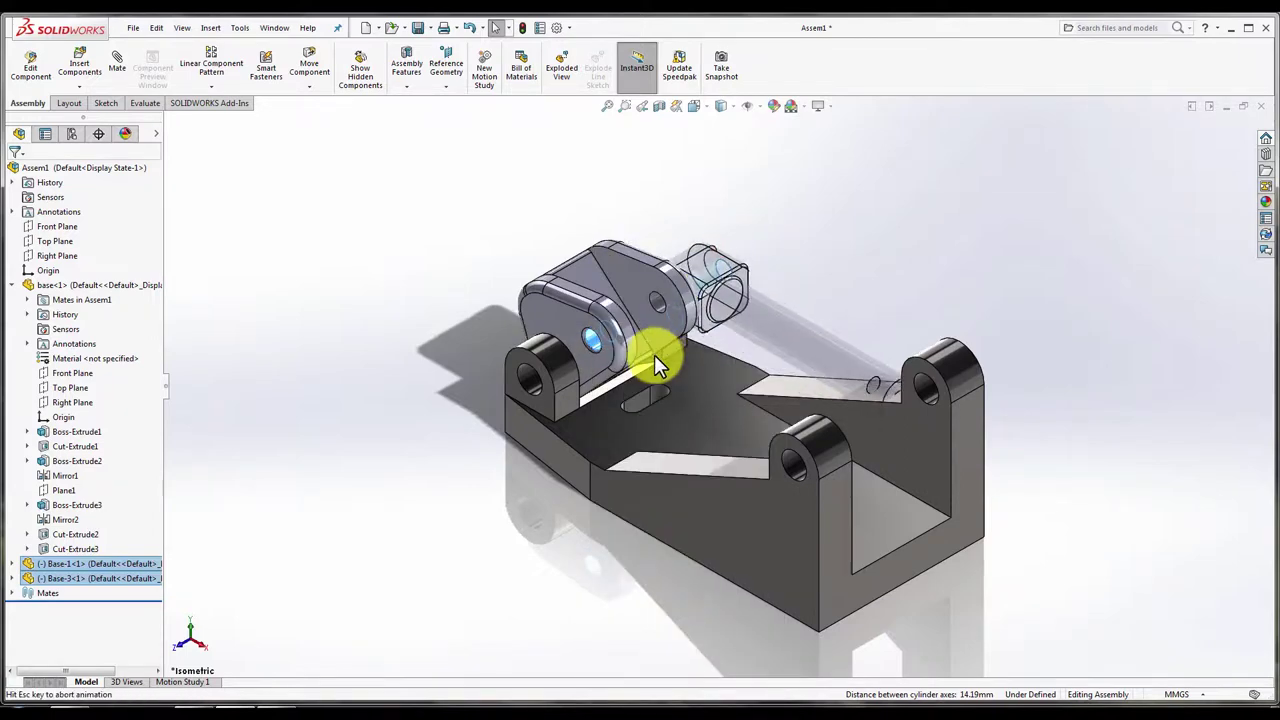
left_click(812, 327)
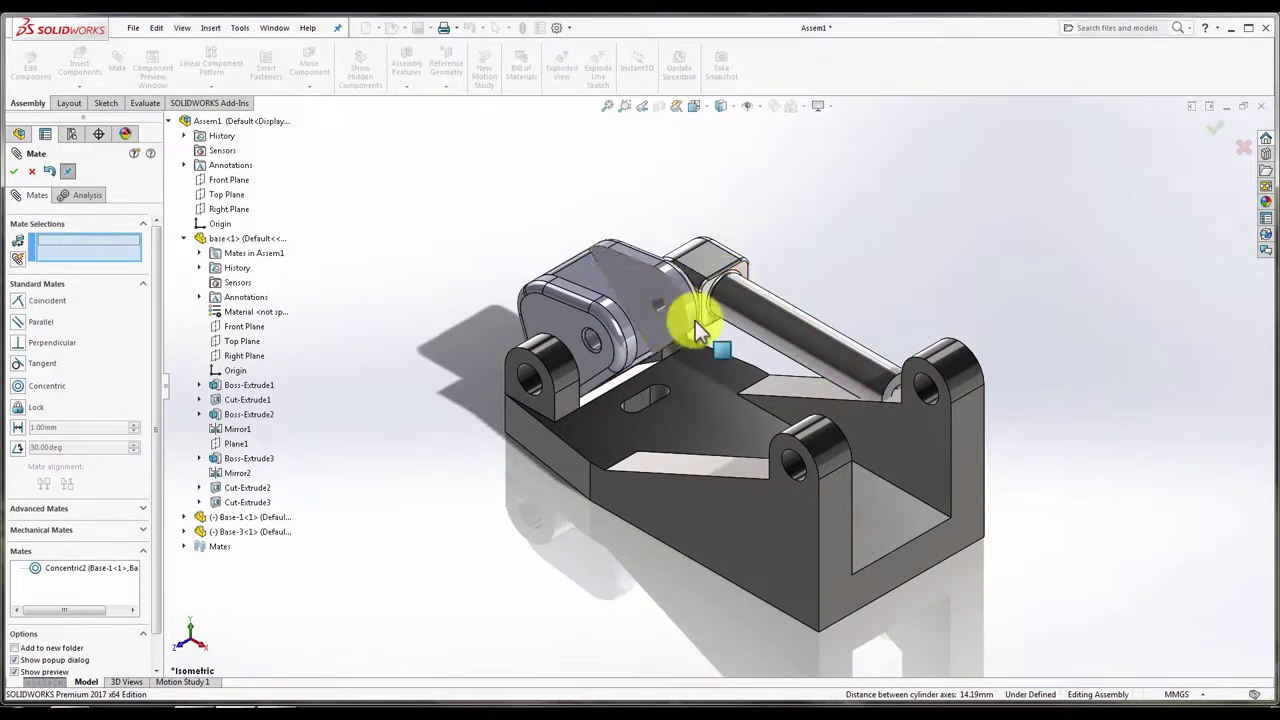
- Mate the rod's end face coincident with the clevis face and test its freedom
mouse_move(782, 285)
middle_mouse_down()
mouse_move(737, 309)
mouse_move(708, 371)
mouse_move(833, 240)
mouse_move(900, 214)
mouse_move(888, 198)
middle_mouse_up()
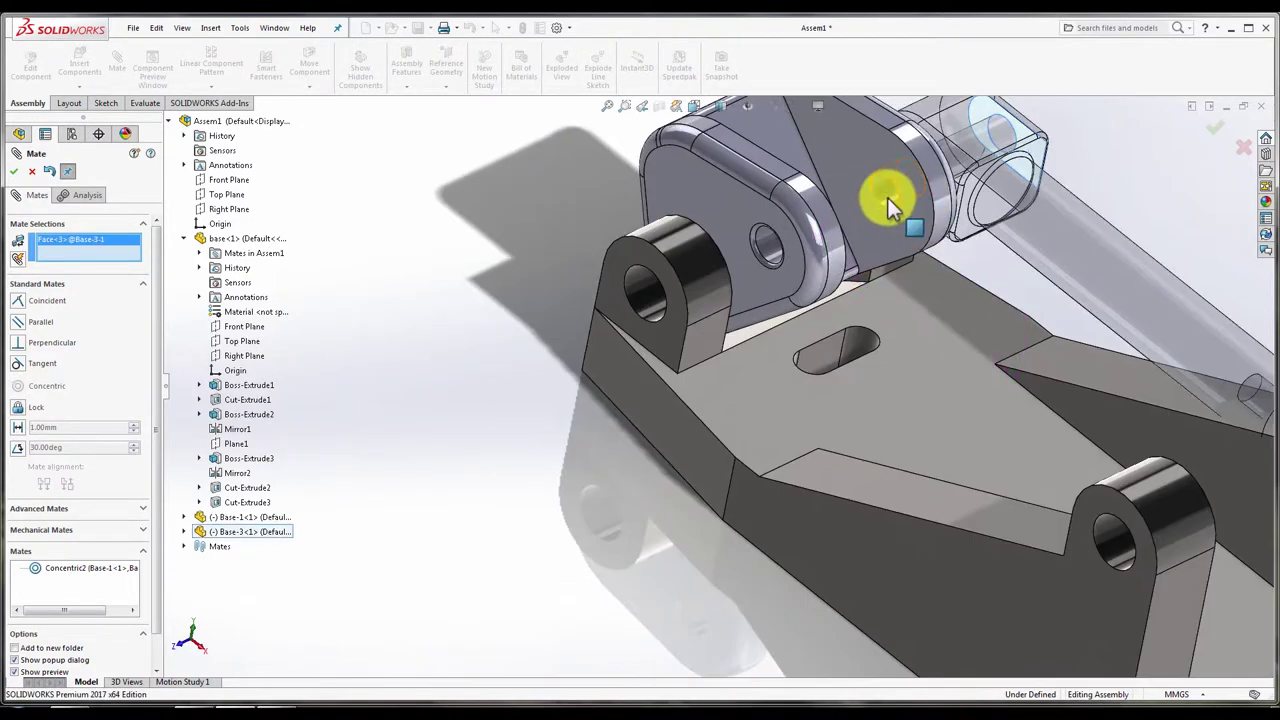
left_click(894, 218)
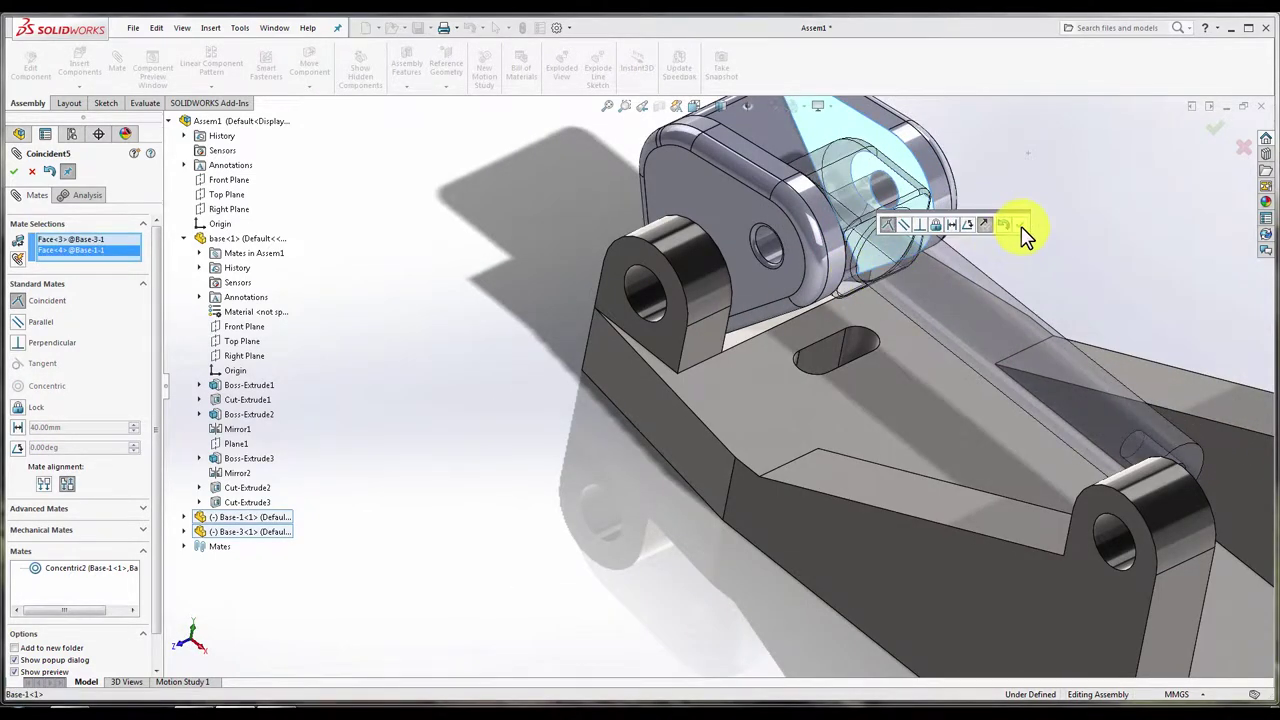
left_click(1020, 225)
mouse_move(950, 390)
left_mouse_down()
mouse_move(932, 271)
mouse_move(1023, 284)
left_mouse_up()
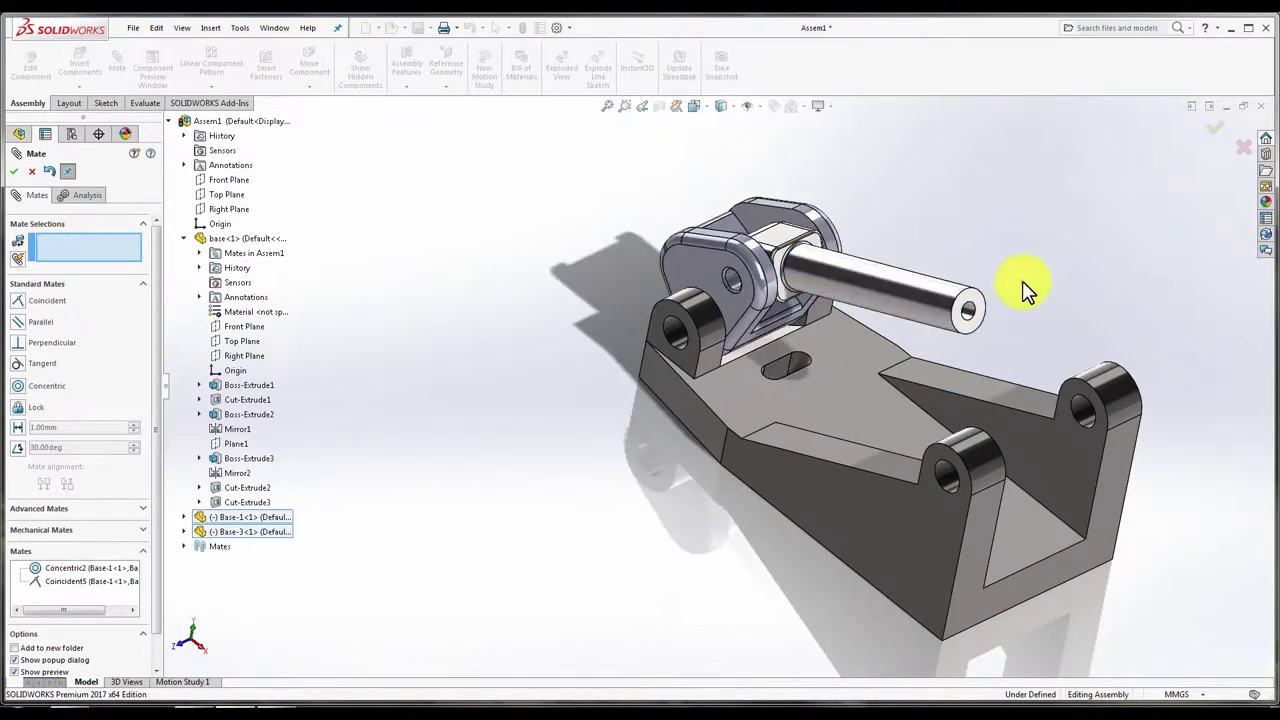
mouse_move(1023, 284)
middle_mouse_down()
mouse_move(1034, 375)
mouse_move(944, 425)
middle_mouse_up()
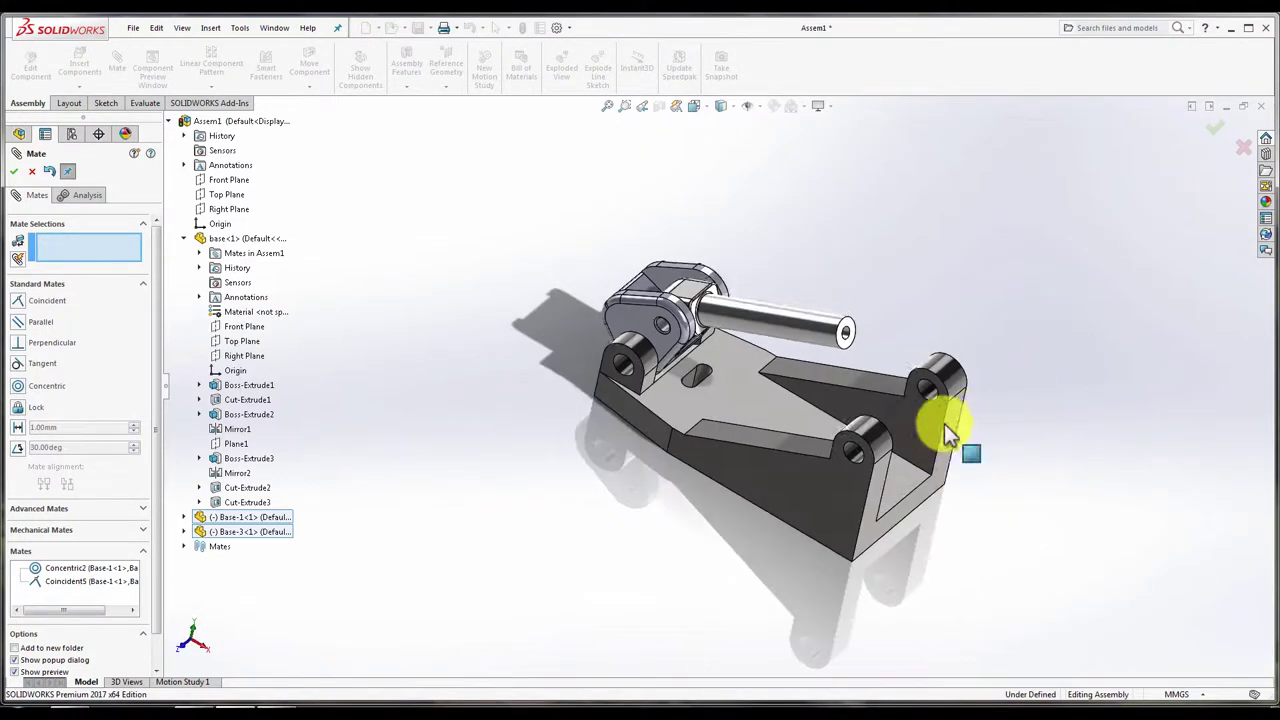
- Insert the tail part and place it at the bracket's rear
left_click(18, 172)
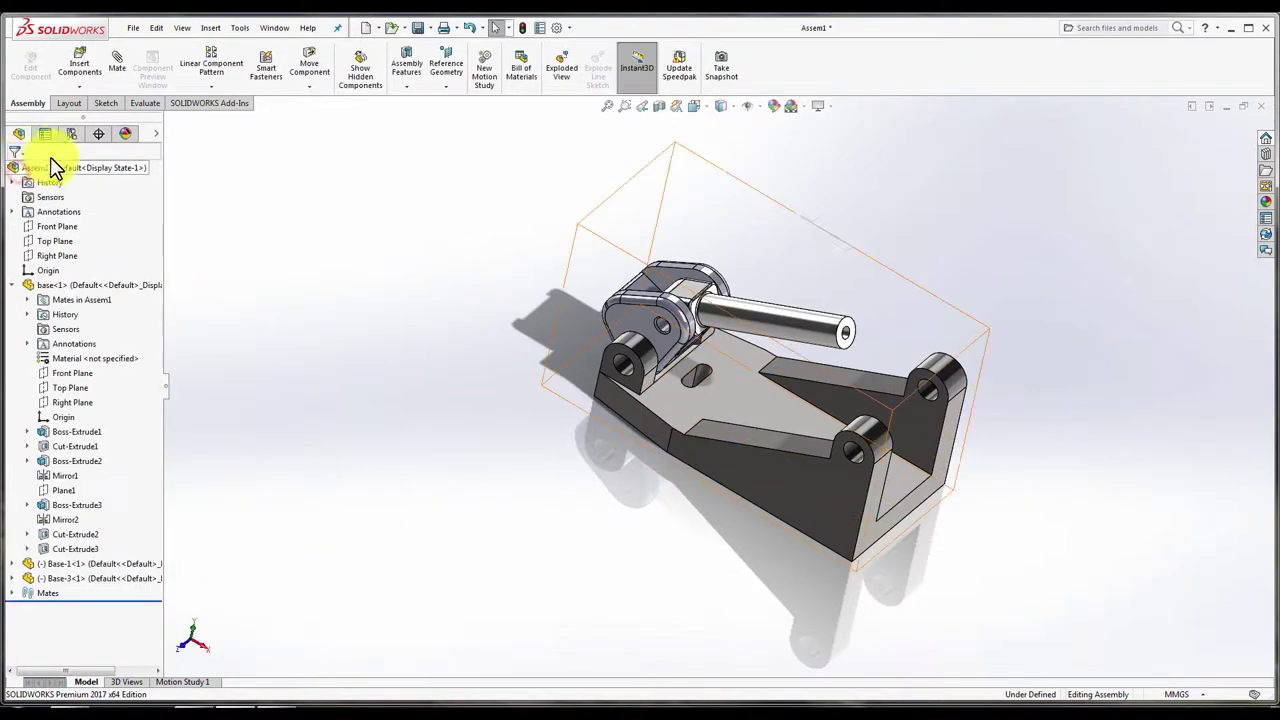
left_click(80, 70)
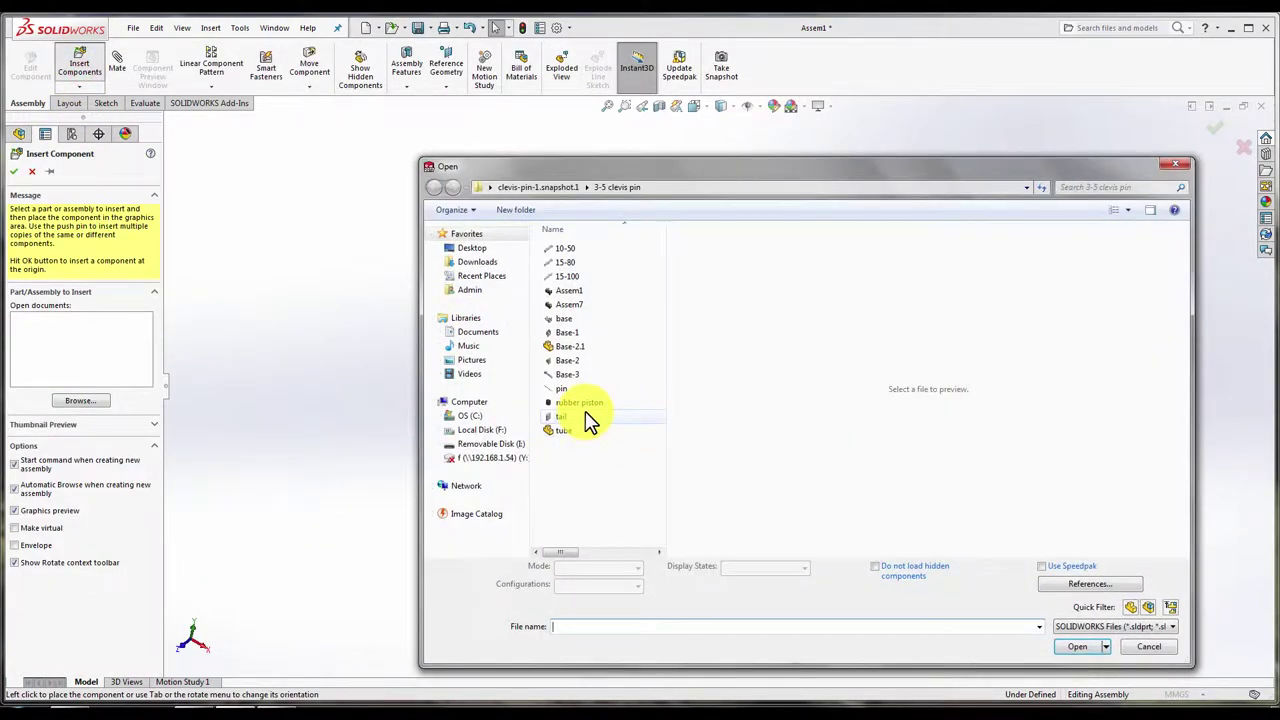
double_click(587, 422)
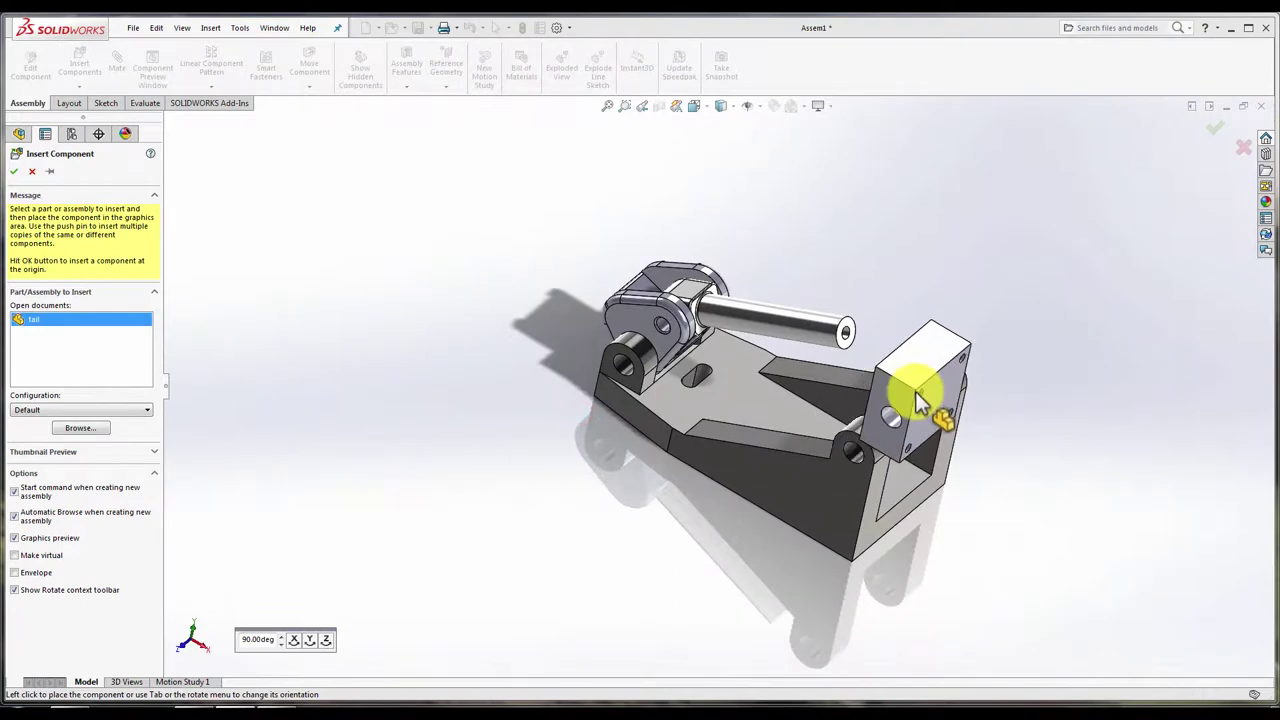
left_click(896, 432)
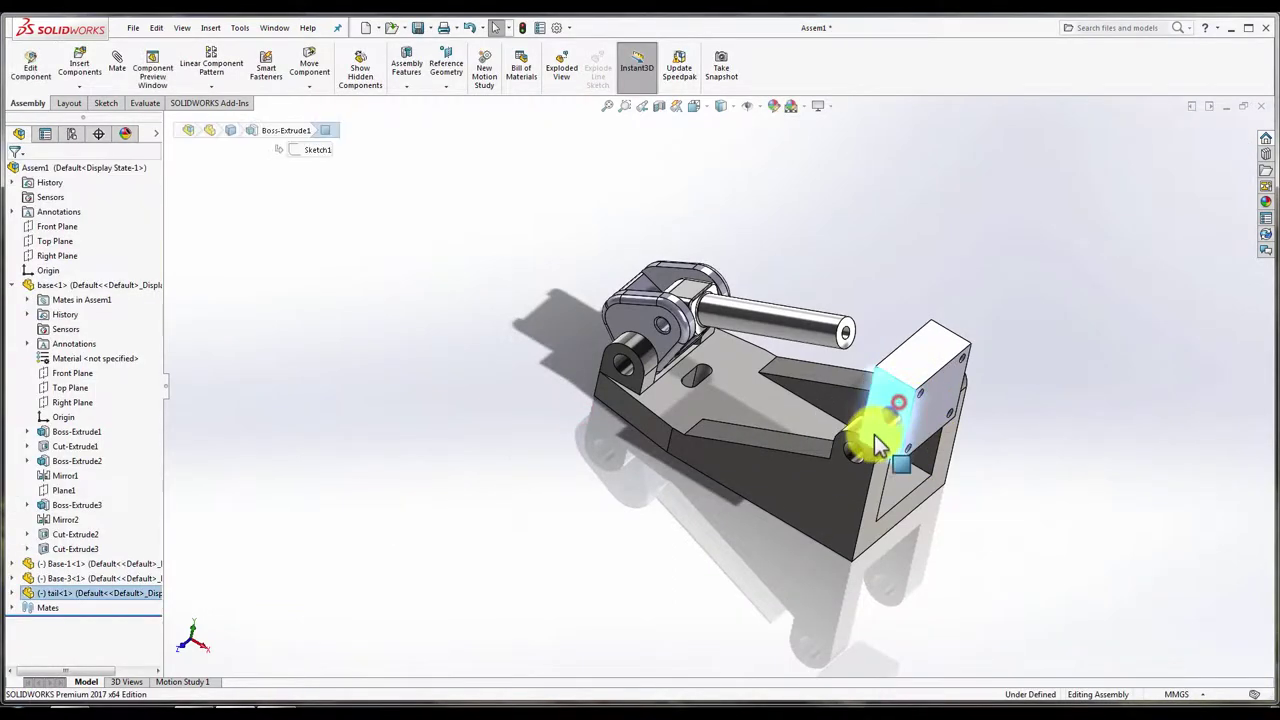
- Mate the tail's hole concentric with the rear lug hole
left_click(894, 422)
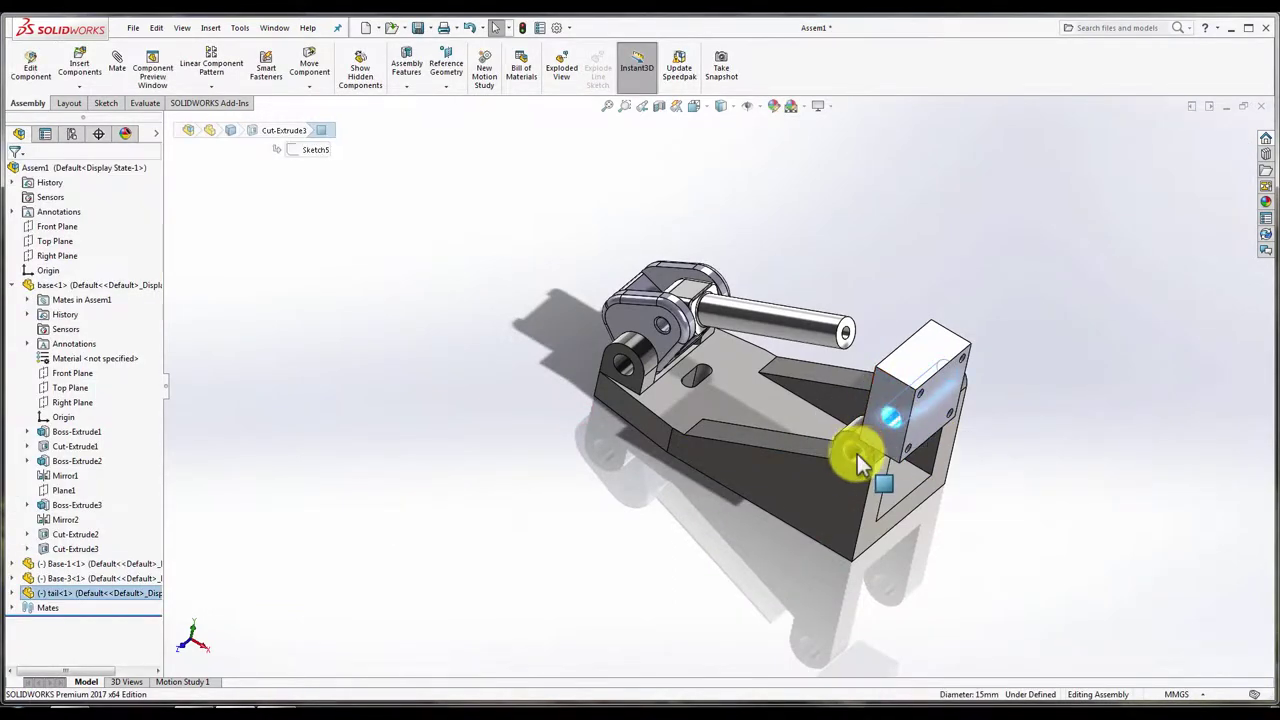
left_click(855, 453, "ctrl")
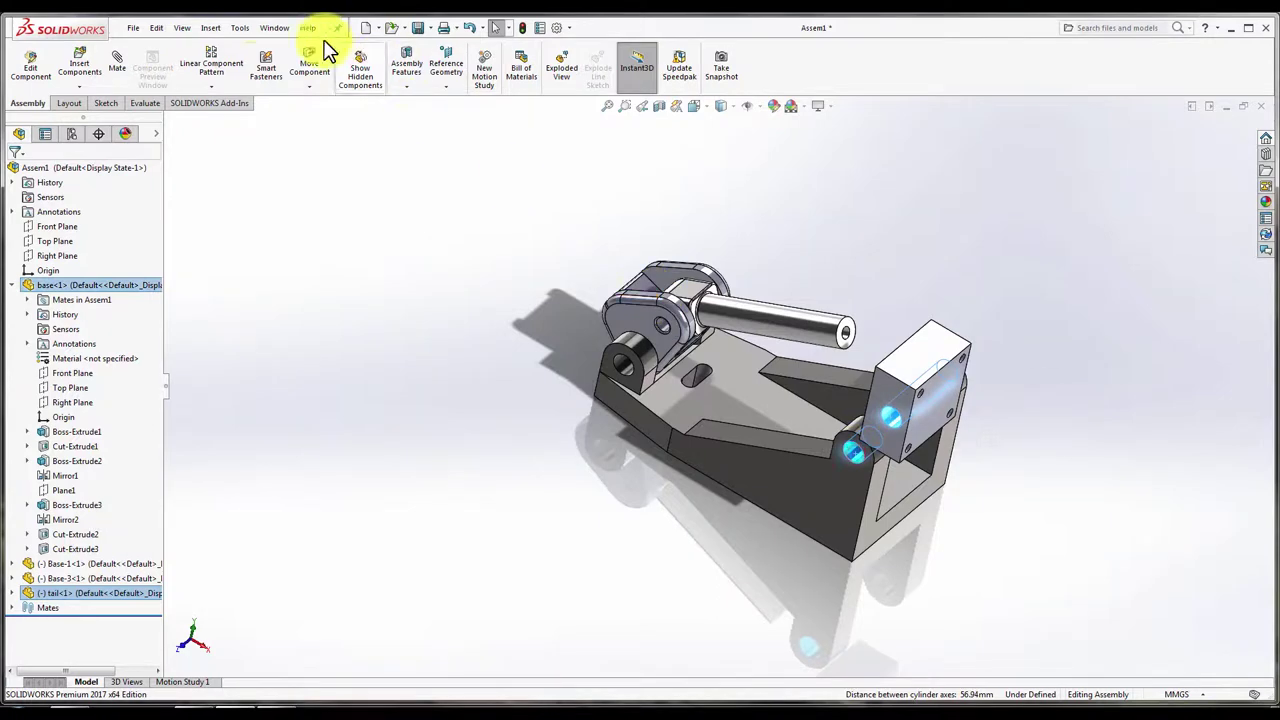
left_click(124, 72)
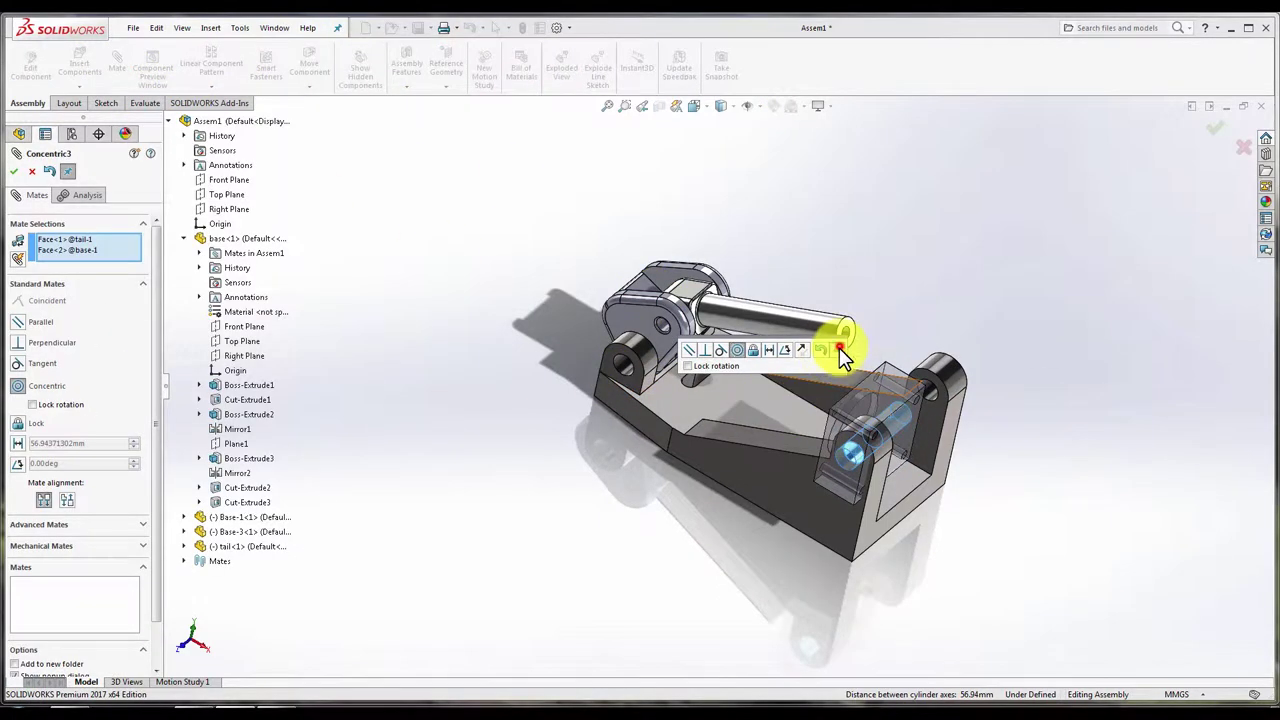
left_click(839, 347)
- Mate the tail face coincident with the base face and swing it to test
mouse_move(953, 446)
middle_mouse_down()
mouse_move(857, 514)
mouse_move(755, 477)
mouse_move(901, 451)
middle_mouse_up()
left_click(901, 449)
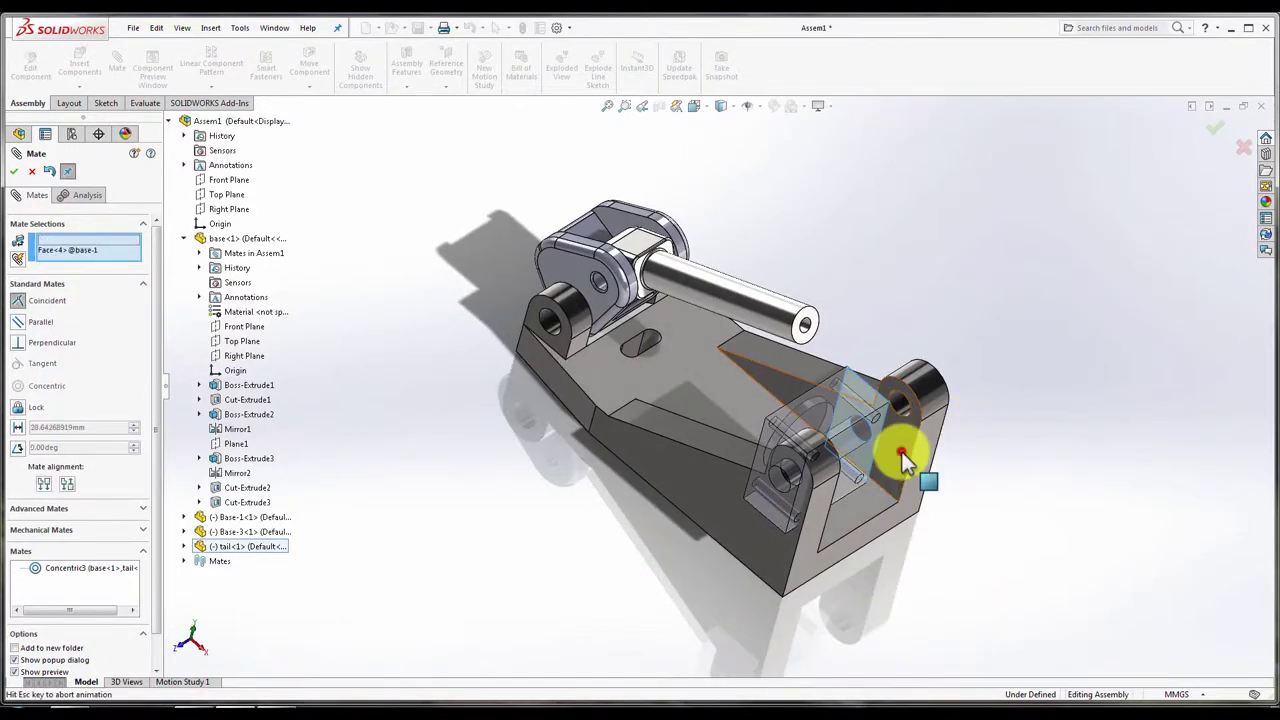
left_click(901, 450)
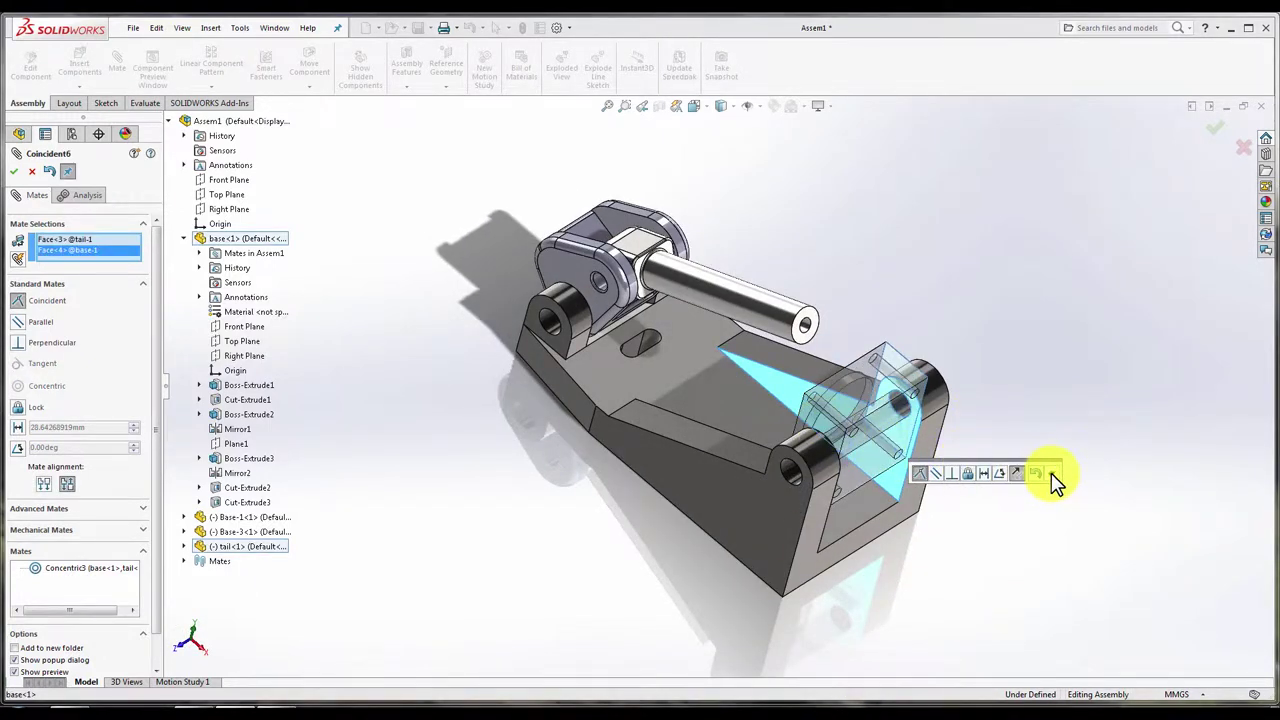
left_click(1052, 474)
left_click_drag(877, 412, 1001, 320)
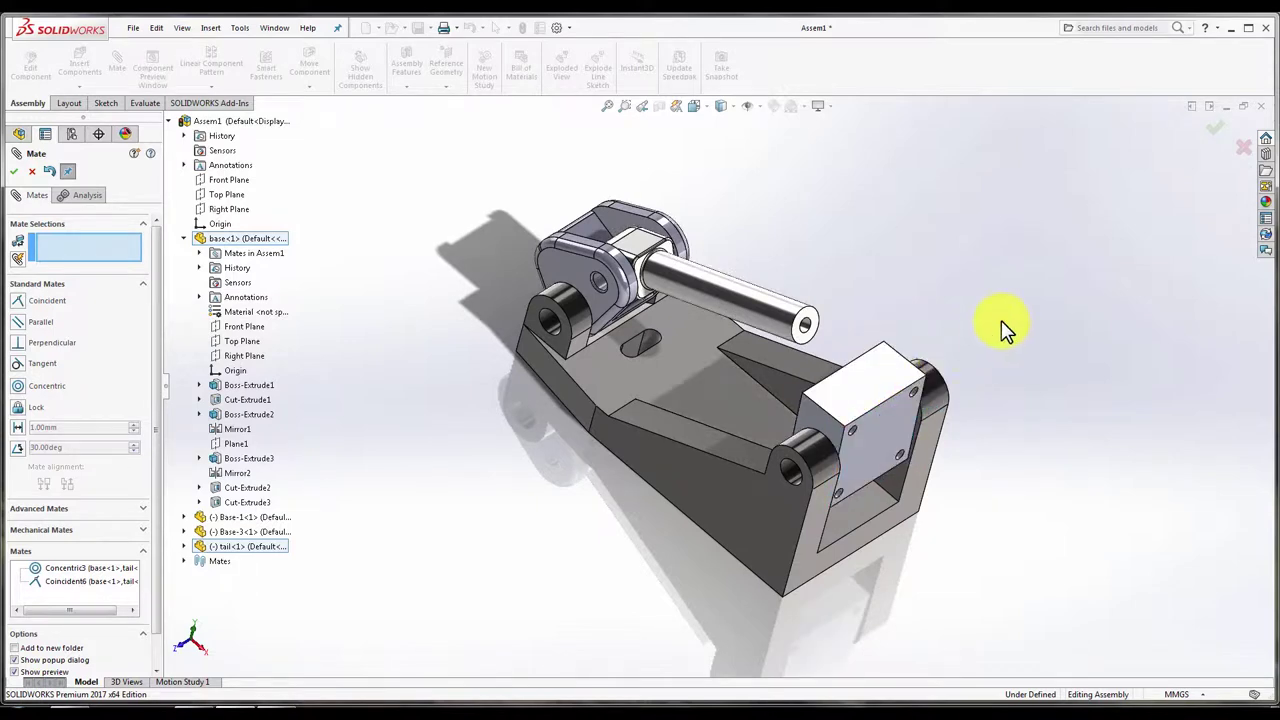
- Insert the Base-2.1 block and place it in the assembly
left_click(15, 171)
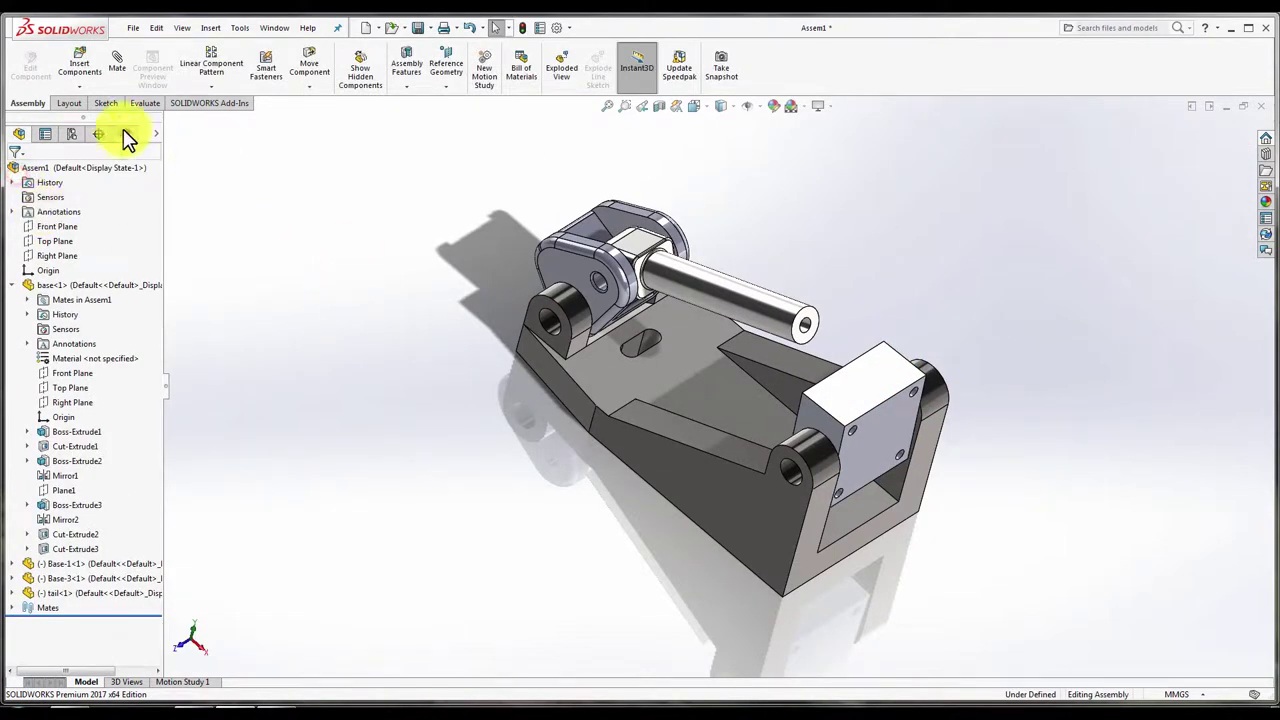
left_click(77, 66)
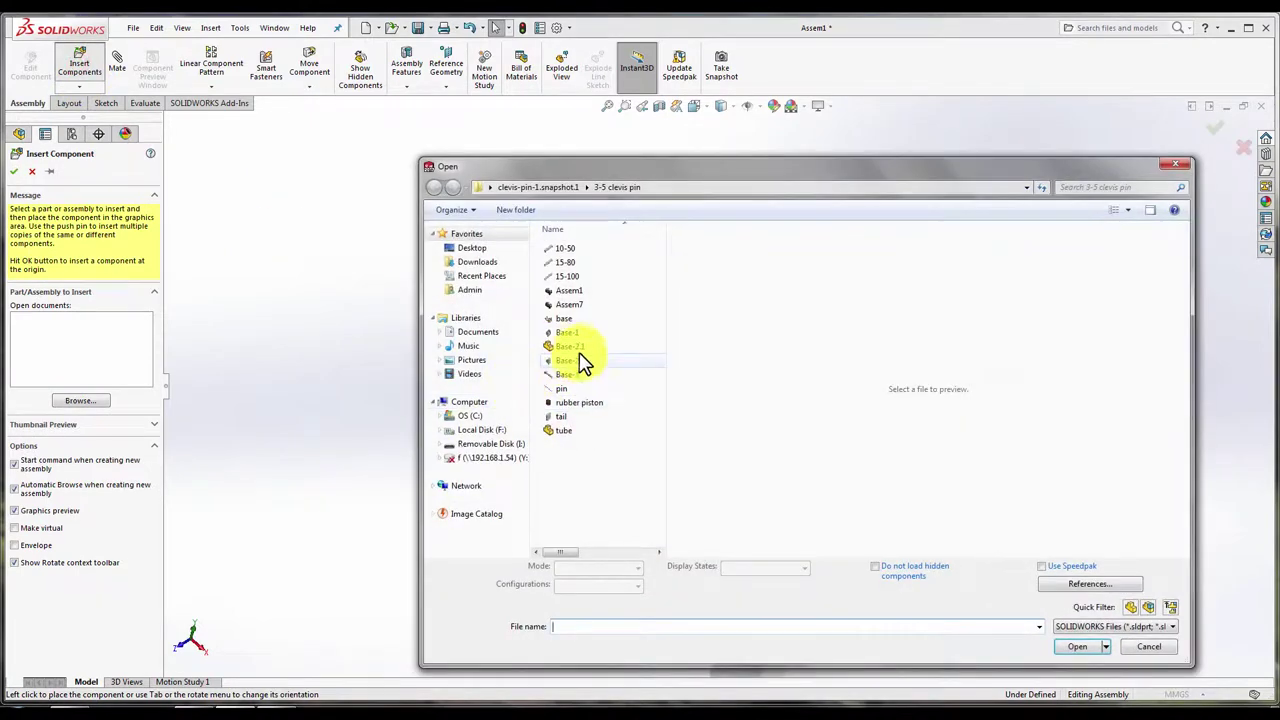
left_click(578, 348)
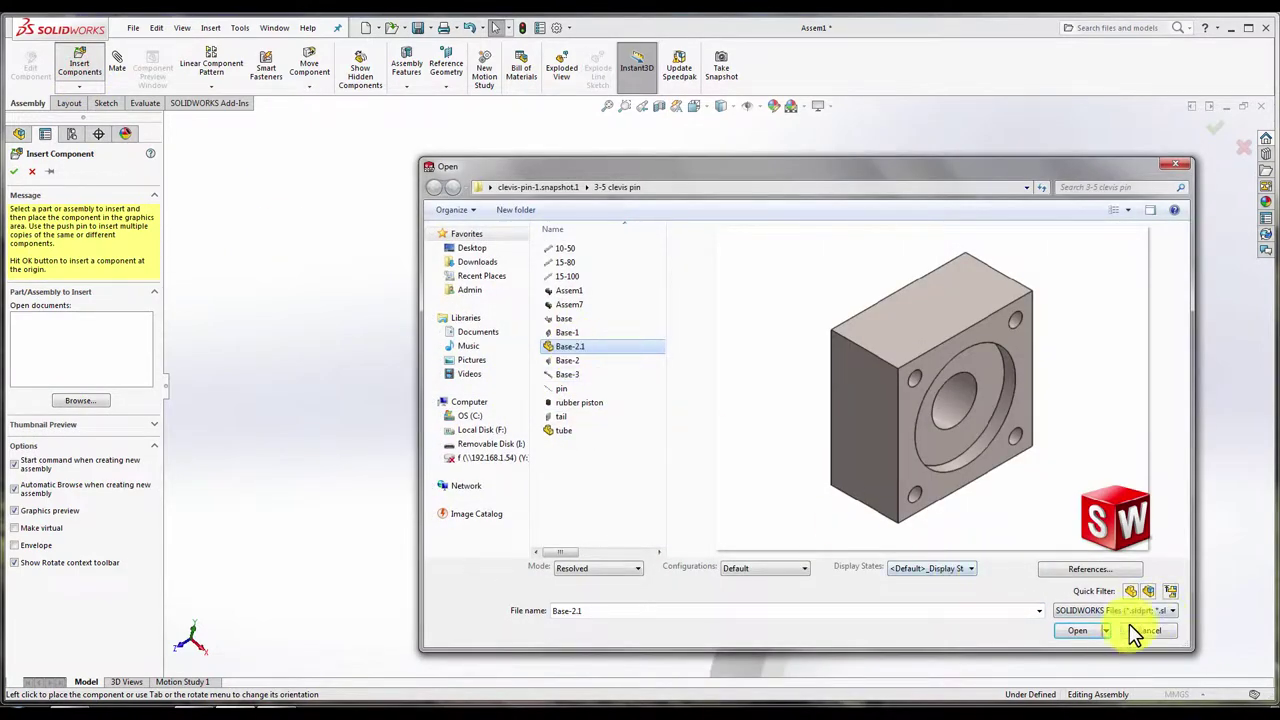
left_click(1080, 632)
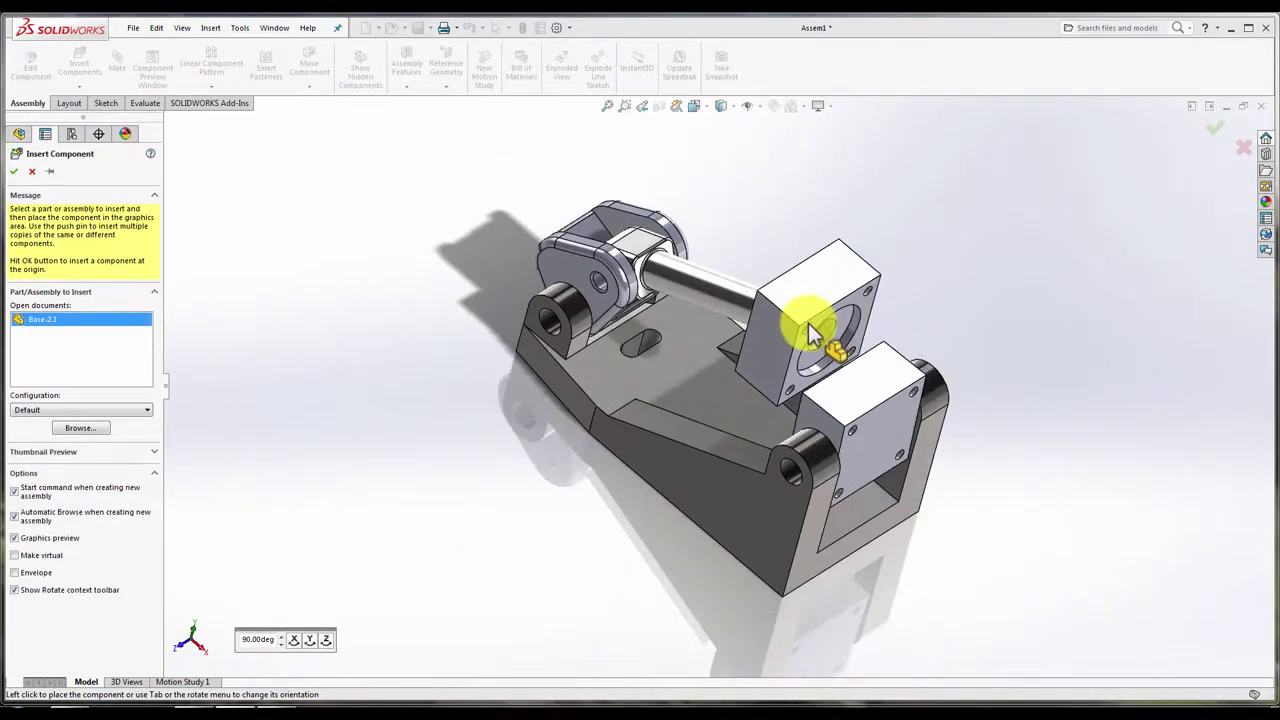
left_click(784, 371)
- Mate the Base-2.1 bore concentric with the Base-3 rod and slide it along
left_click(746, 302)
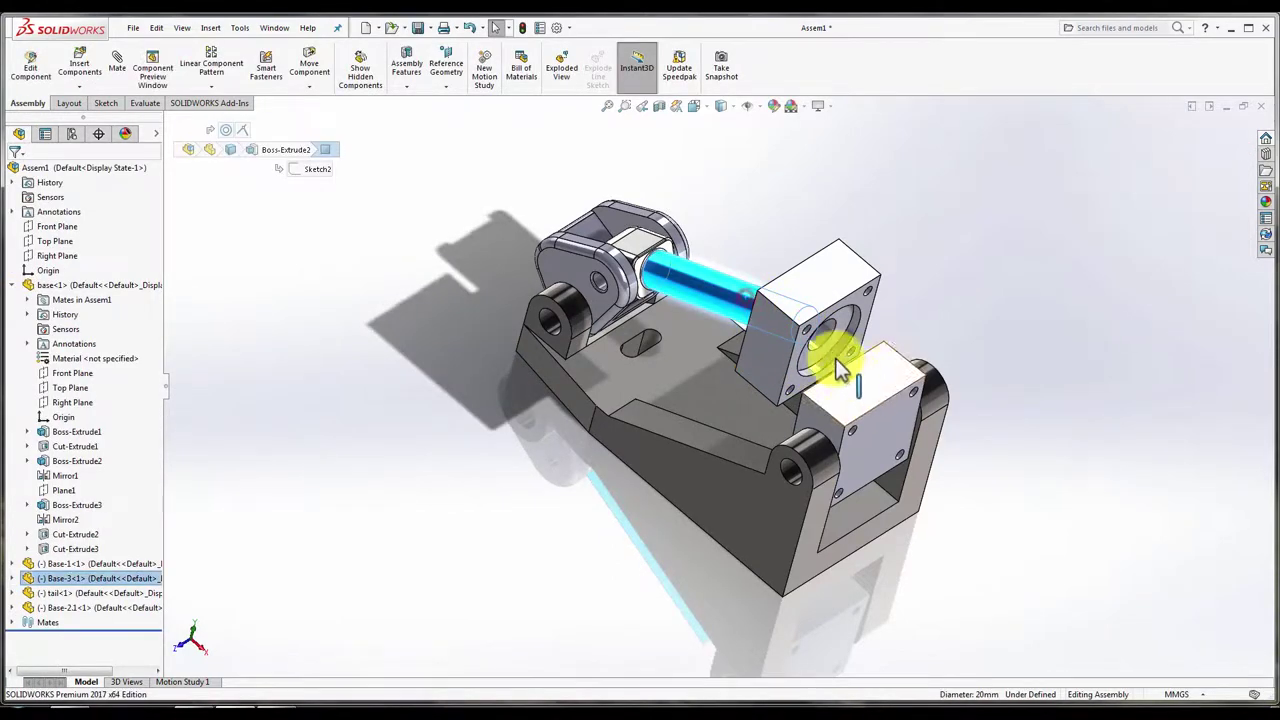
left_click(822, 336, "ctrl")
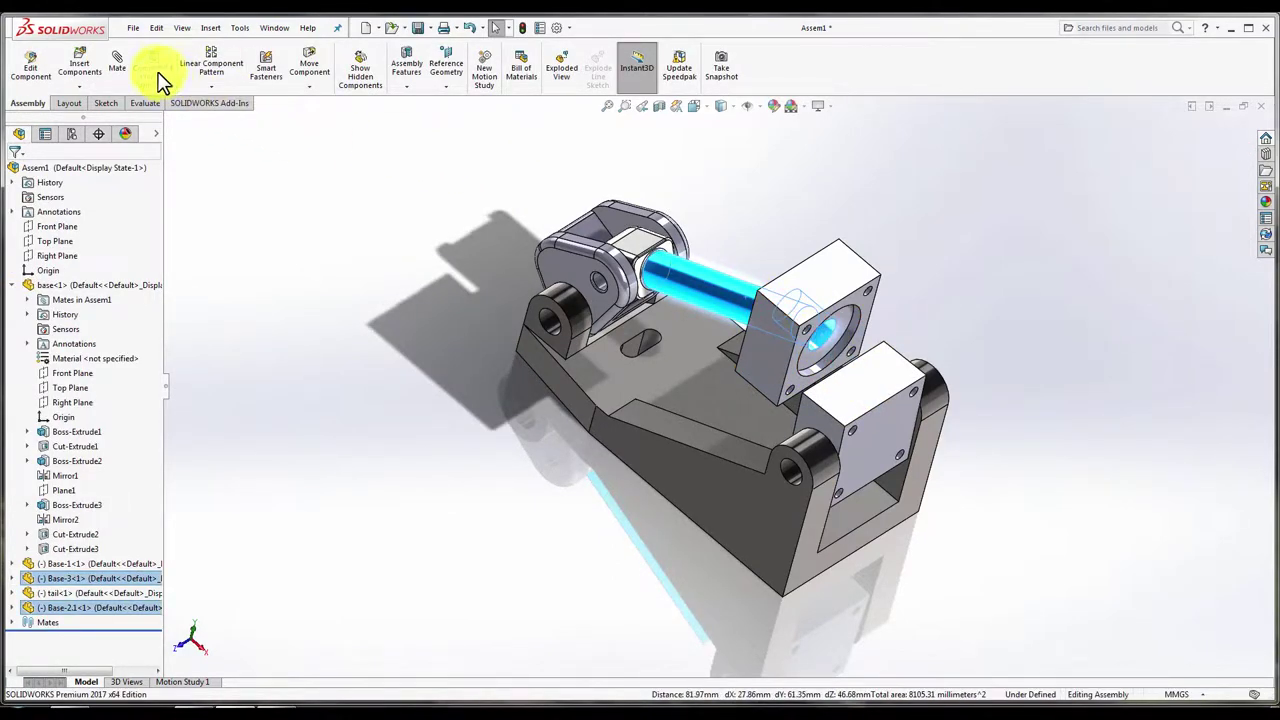
left_click(118, 68)
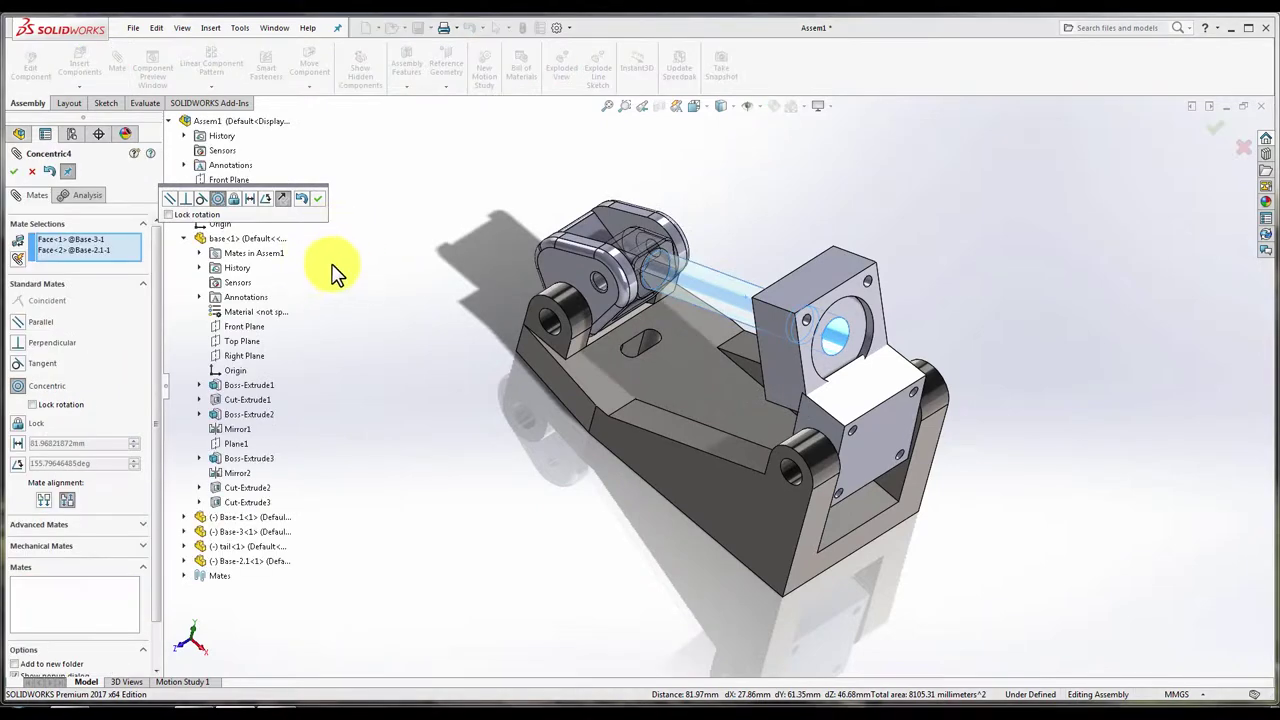
left_click(320, 200)
mouse_move(809, 320)
left_mouse_down()
mouse_move(671, 312)
mouse_move(686, 294)
mouse_move(447, 430)
left_mouse_up()
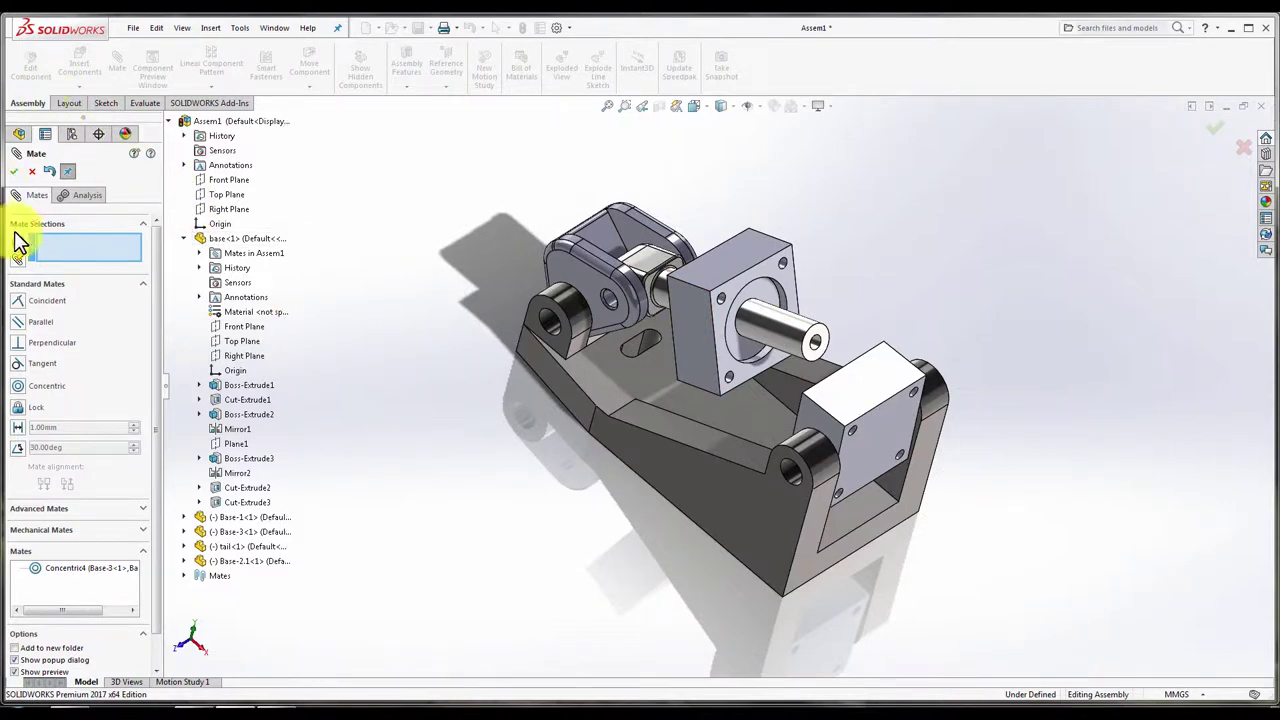
left_click(14, 172)
left_click(351, 268)
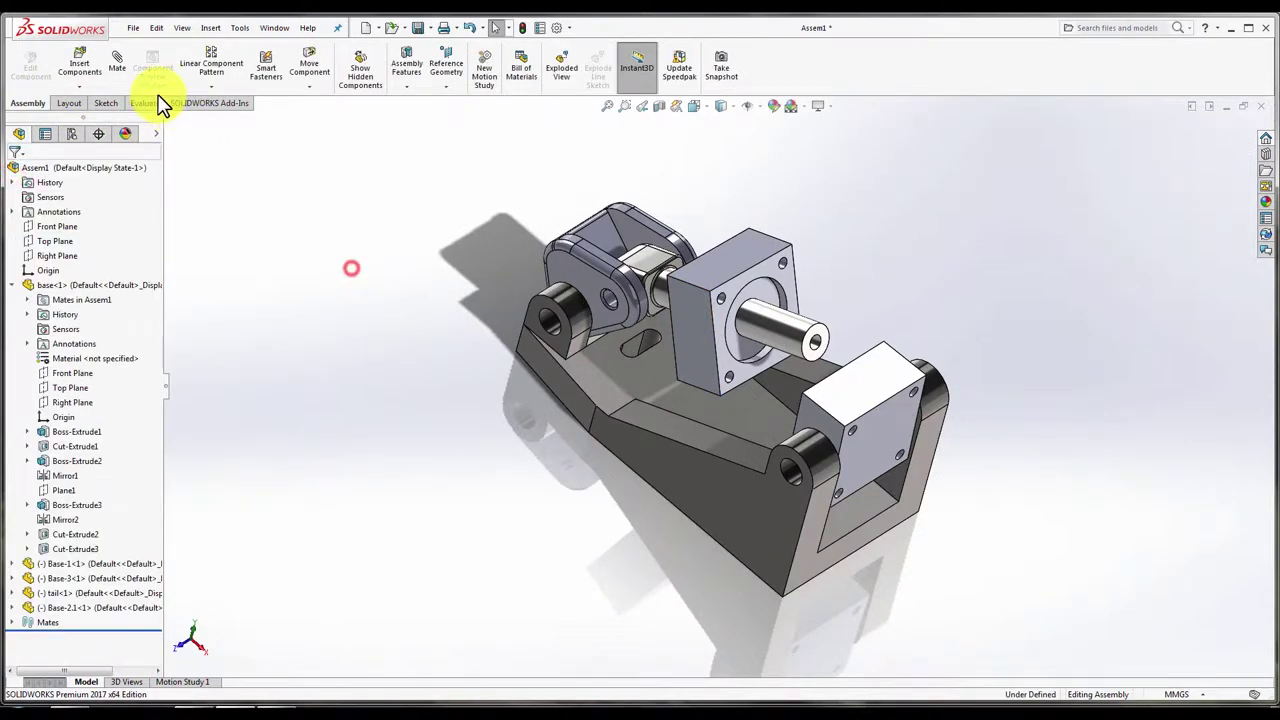
- Insert the pin and mate it concentric with the tail's hole
left_click(94, 78)
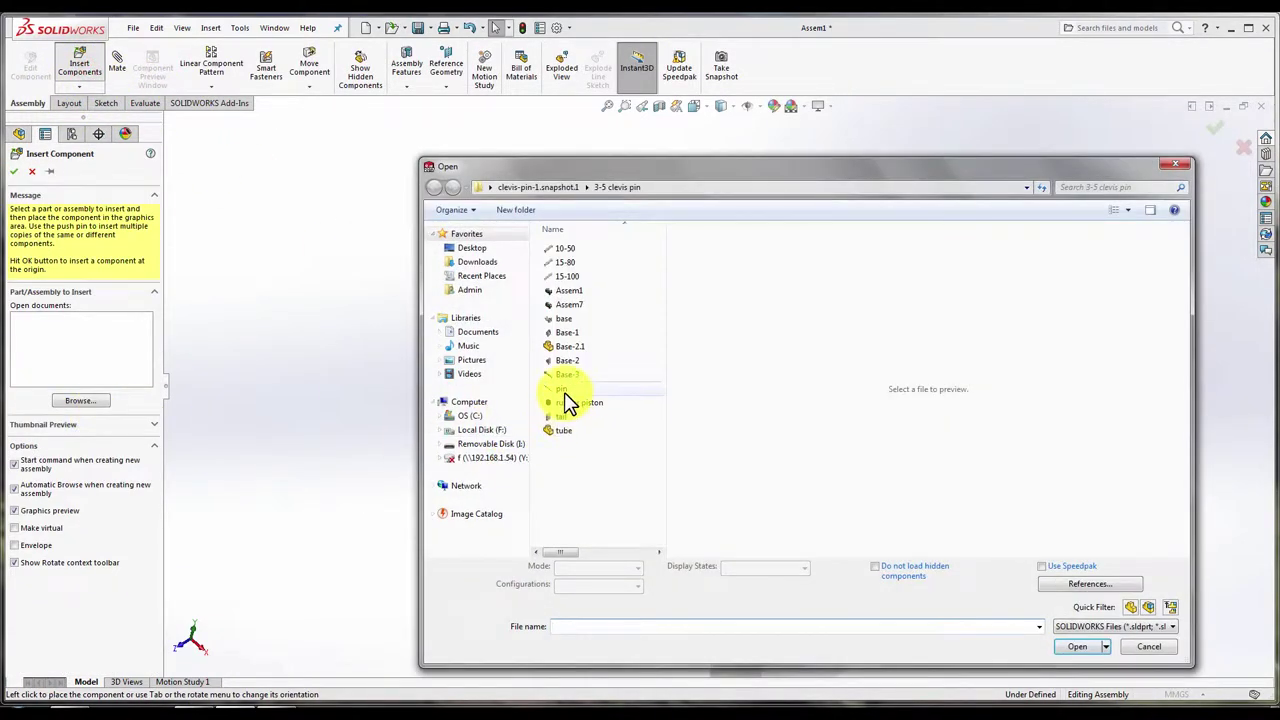
double_click(565, 390)
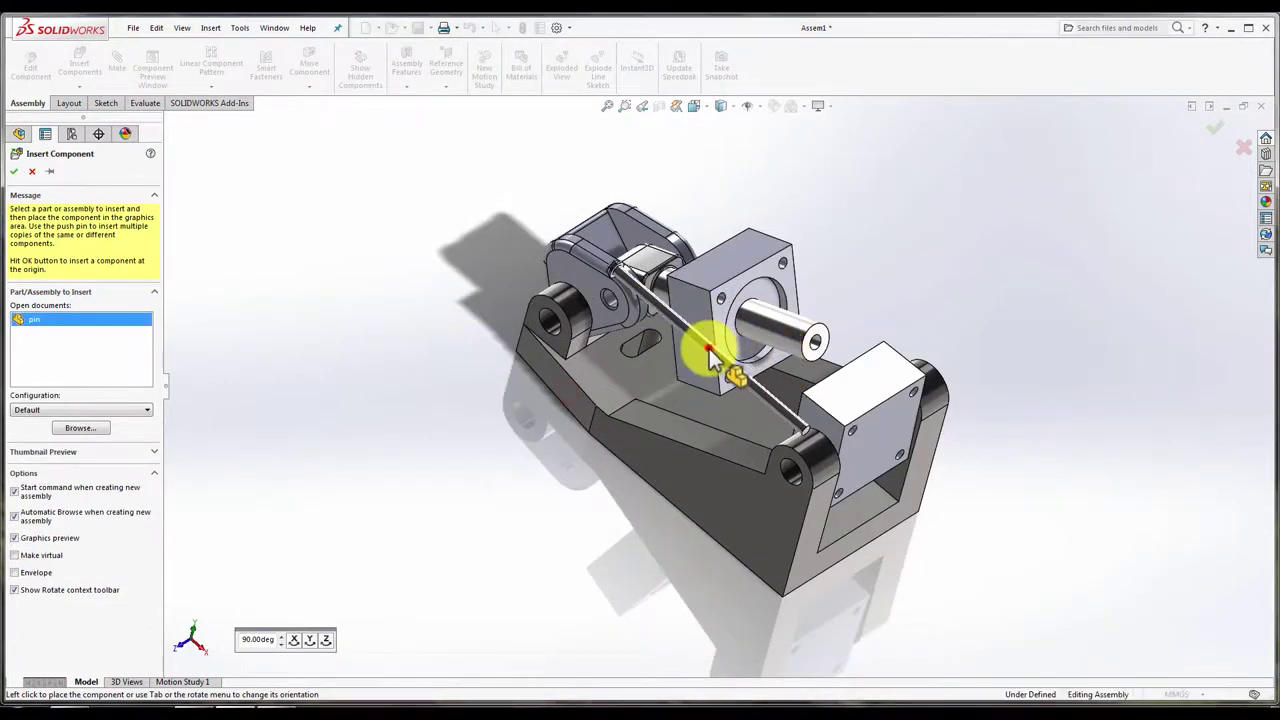
left_click(758, 410)
left_click(778, 416)
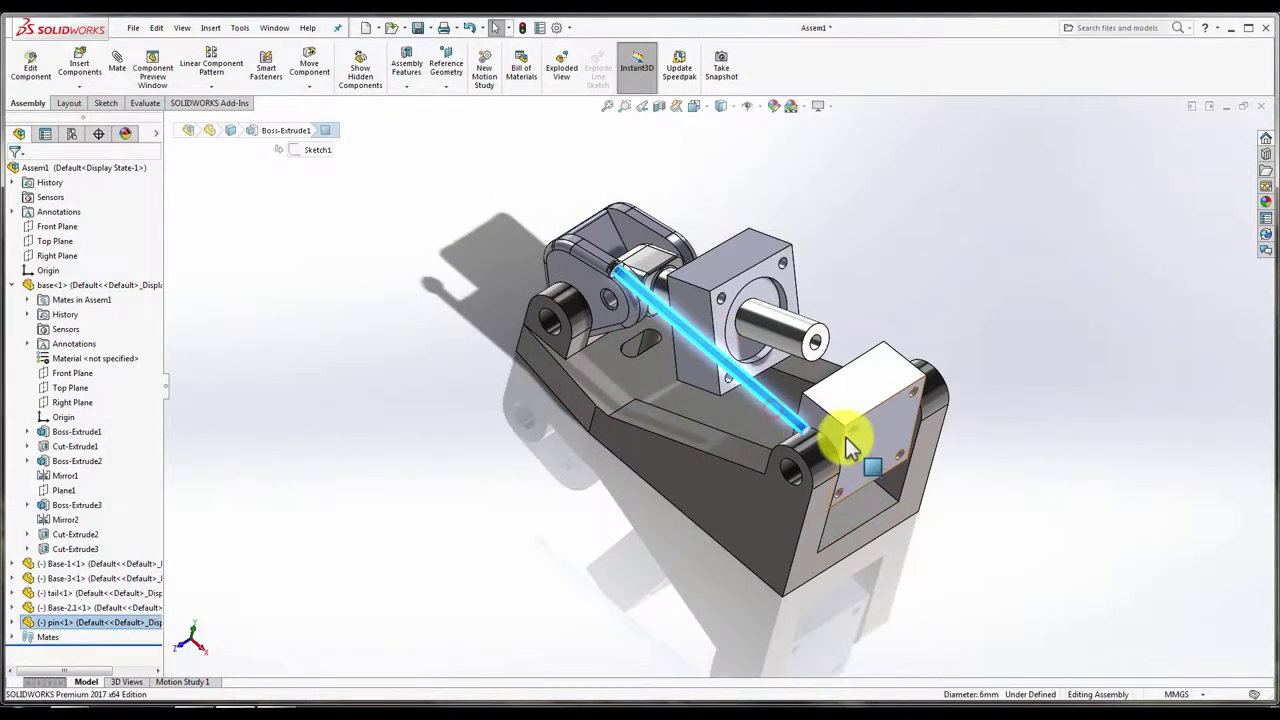
scroll(857, 440, "down", 3)
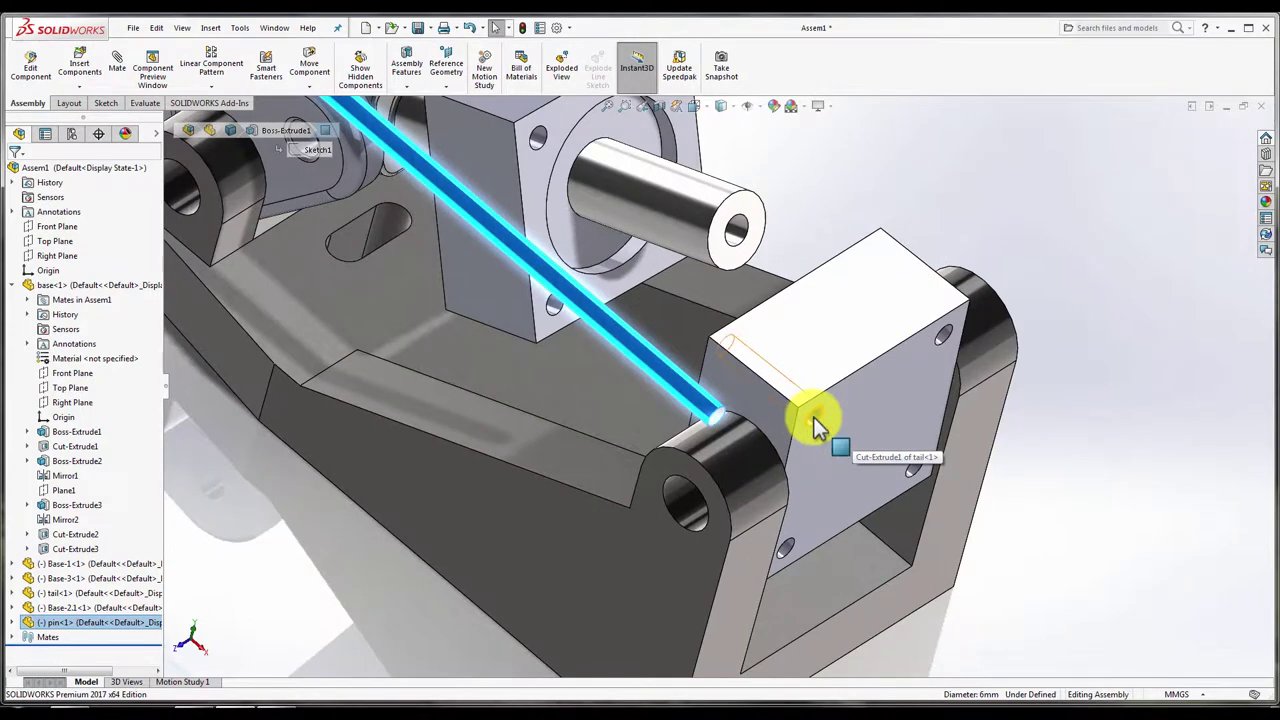
left_click(815, 422, "ctrl")
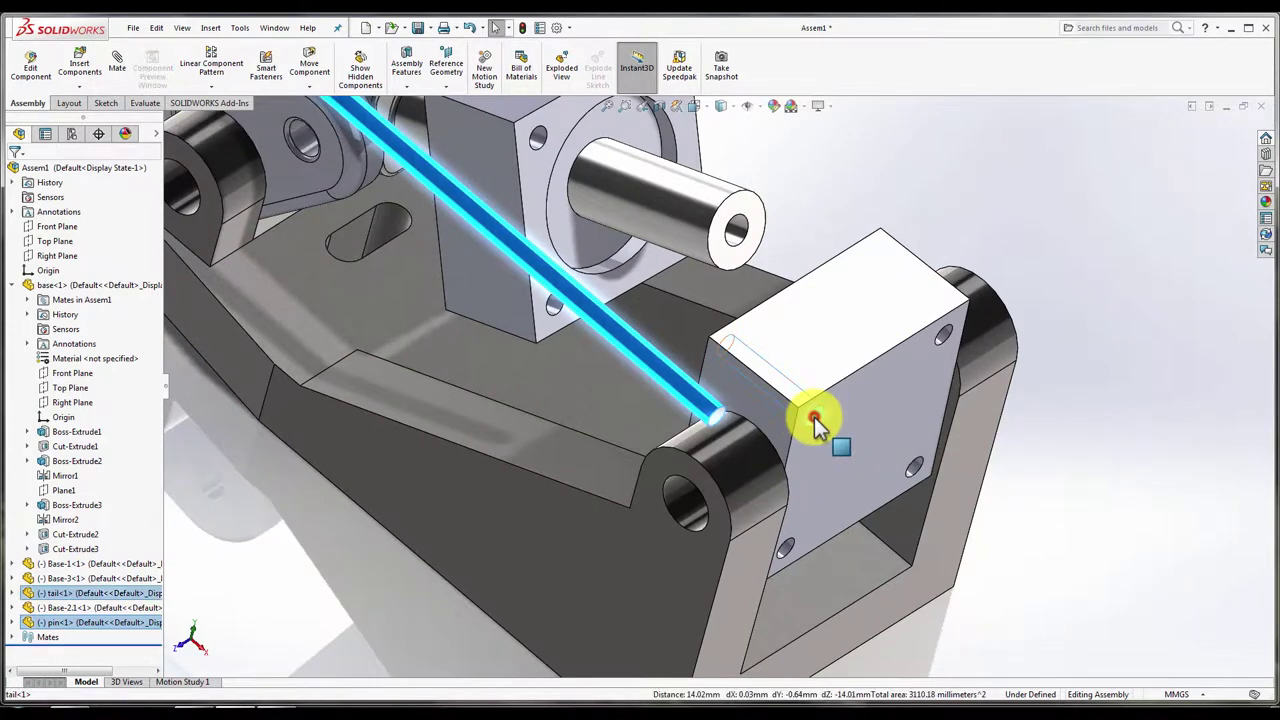
left_click(118, 66)
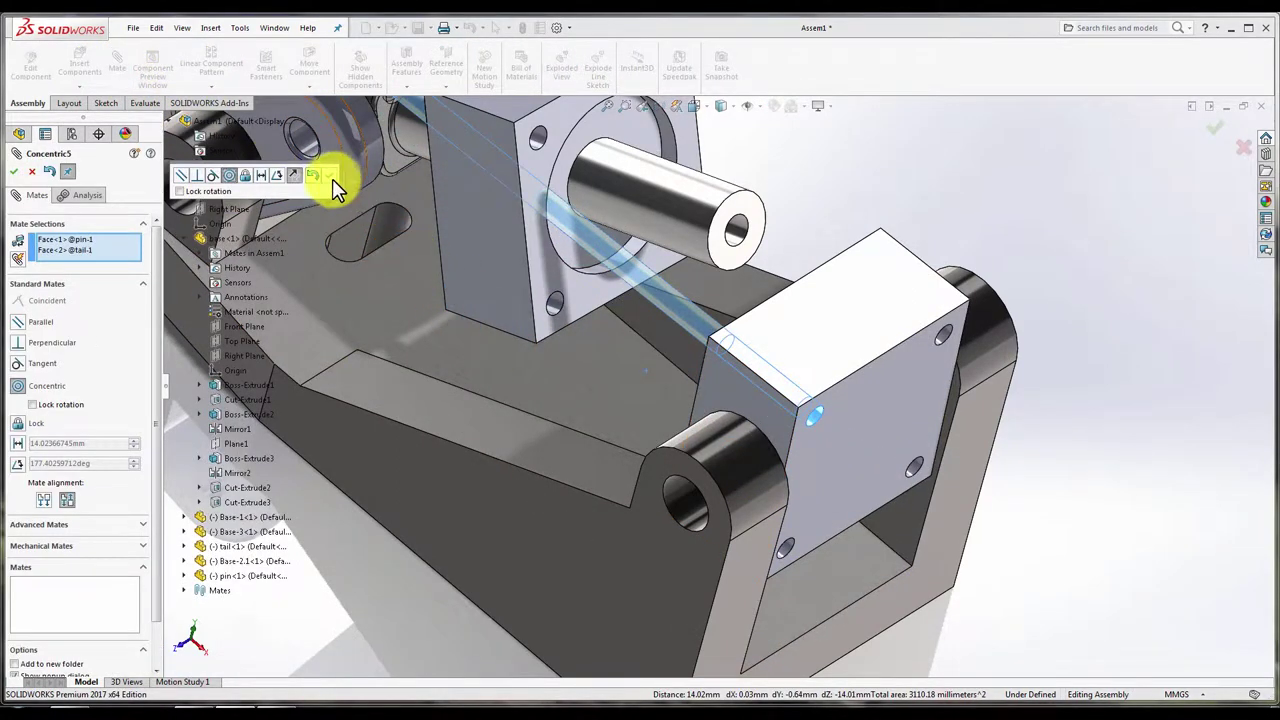
left_click(314, 177)
- Mate the pin concentric with the hole in the Base-2.1 block
scroll(651, 263, "up", 5)
scroll(639, 314, "down", 5)
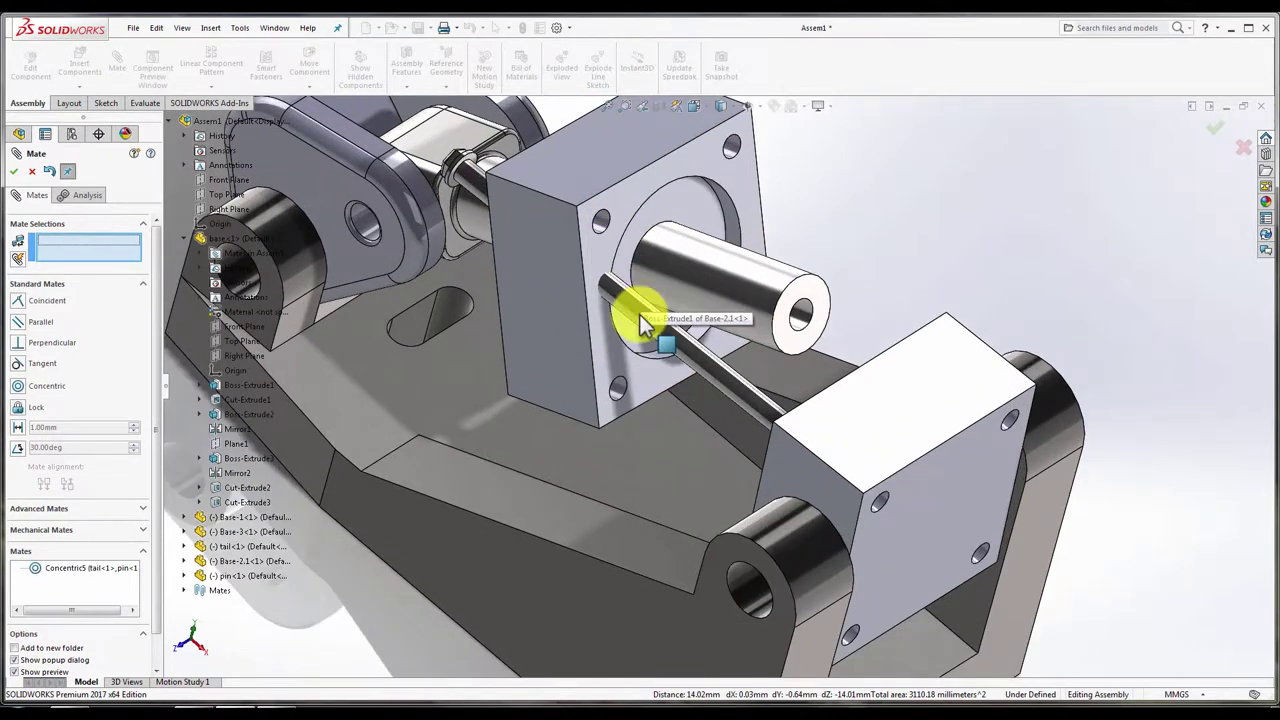
left_click(639, 314)
left_click(596, 222)
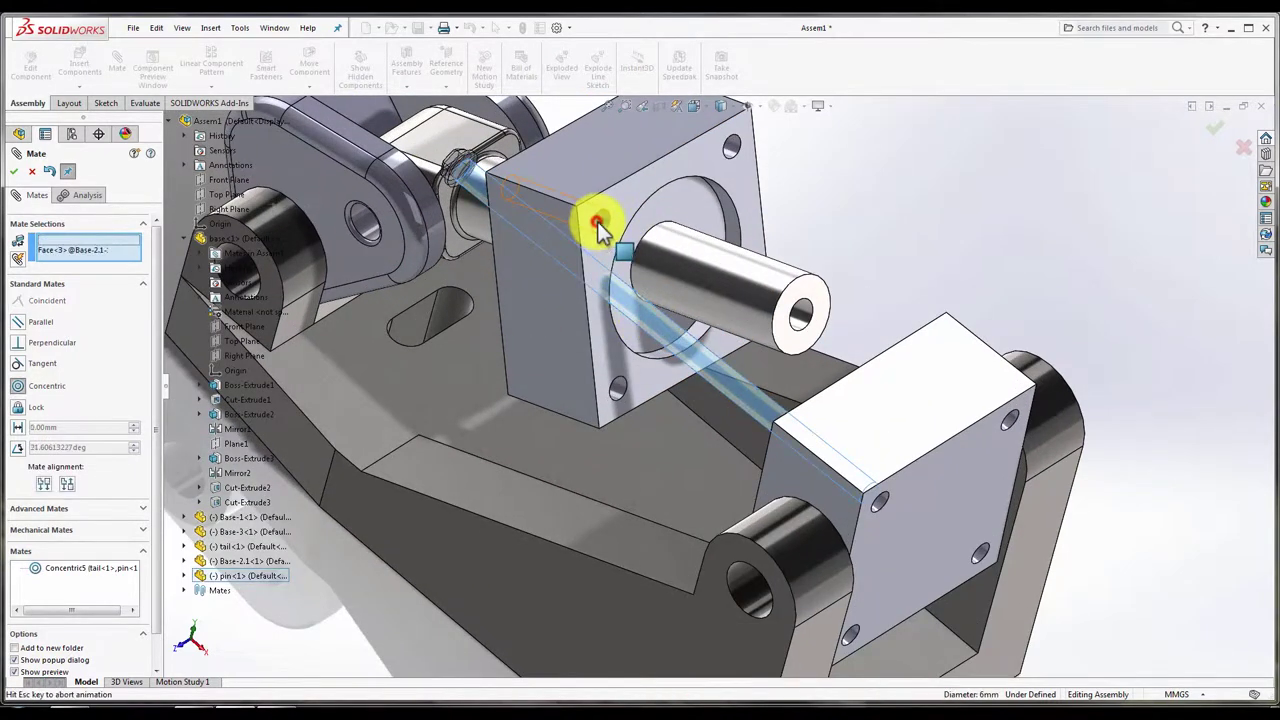
left_click(671, 367)
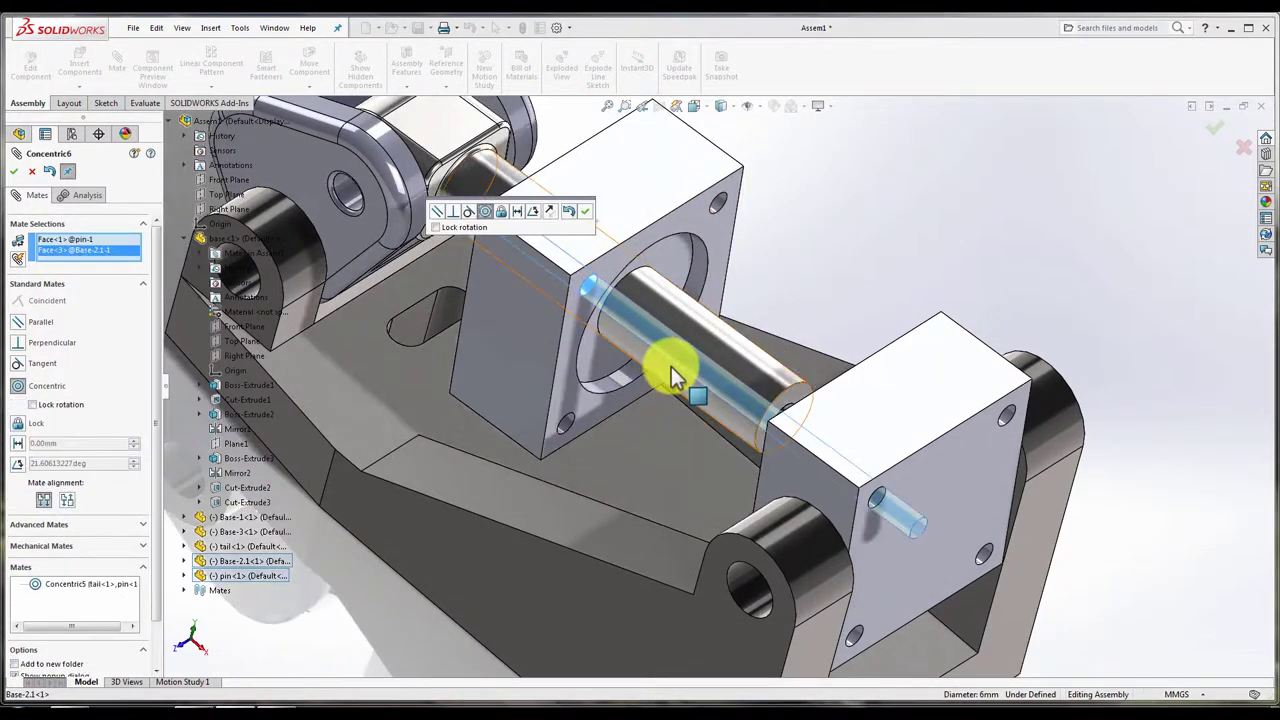
left_click(583, 212)
- Make the pin's end face coincident with the block's side face
scroll(571, 275, "up", 3)
mouse_move(571, 275)
middle_mouse_down()
mouse_move(640, 352)
mouse_move(534, 266)
mouse_move(347, 220)
mouse_move(326, 200)
mouse_move(603, 296)
mouse_move(714, 377)
mouse_move(556, 286)
mouse_move(815, 290)
mouse_move(791, 329)
mouse_move(777, 171)
middle_mouse_up()
scroll(300, 160, "up", 2)
scroll(320, 180, "up", 2)
left_click(372, 212)
left_click(556, 286)
left_click(567, 273)
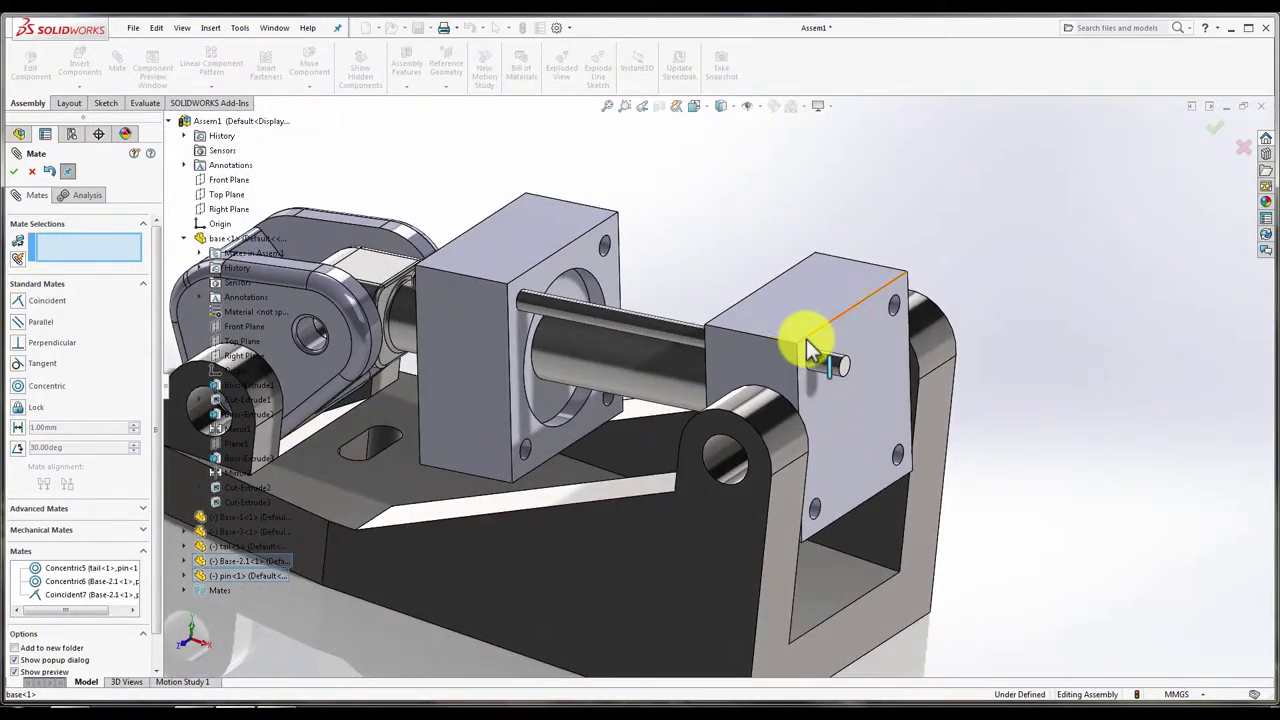
- Slide the cylinder along the shaft to test, then open Insert Components
middle_click_drag(806, 339, 824, 345, "ctrl")
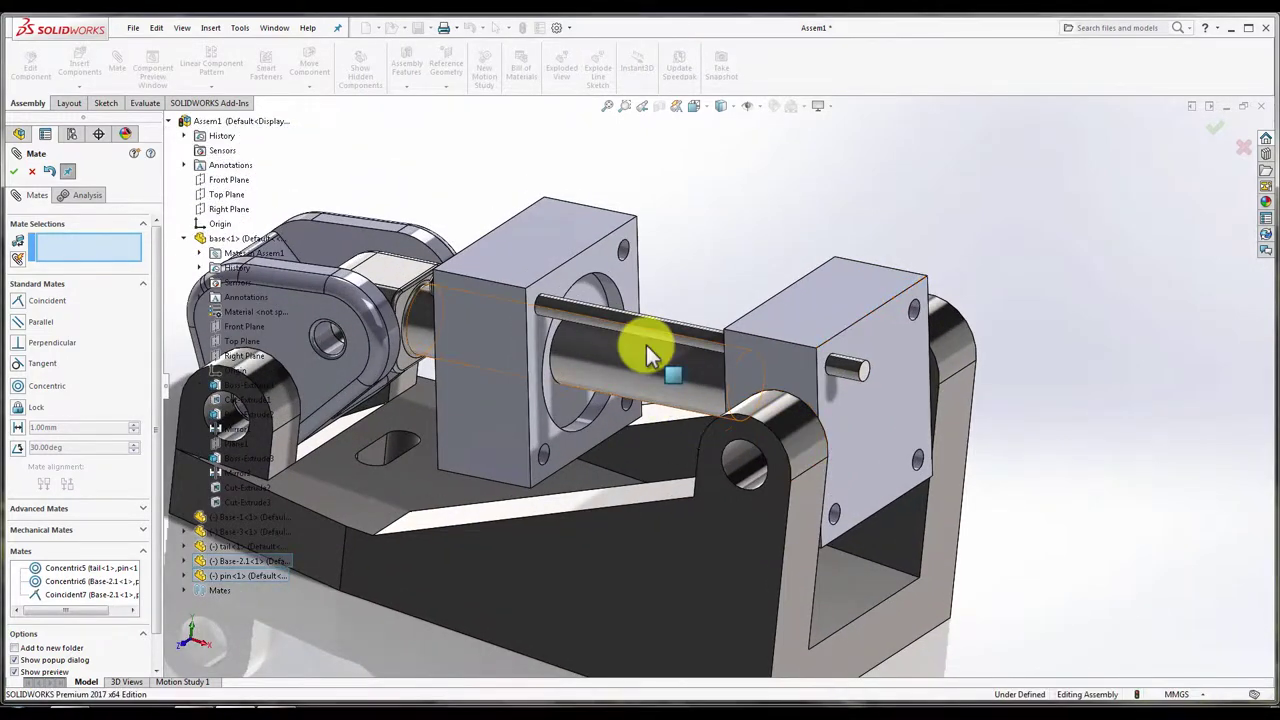
mouse_move(648, 355)
middle_mouse_down()
mouse_move(737, 371)
mouse_move(728, 386)
mouse_move(727, 370)
middle_mouse_up()
left_click(726, 371)
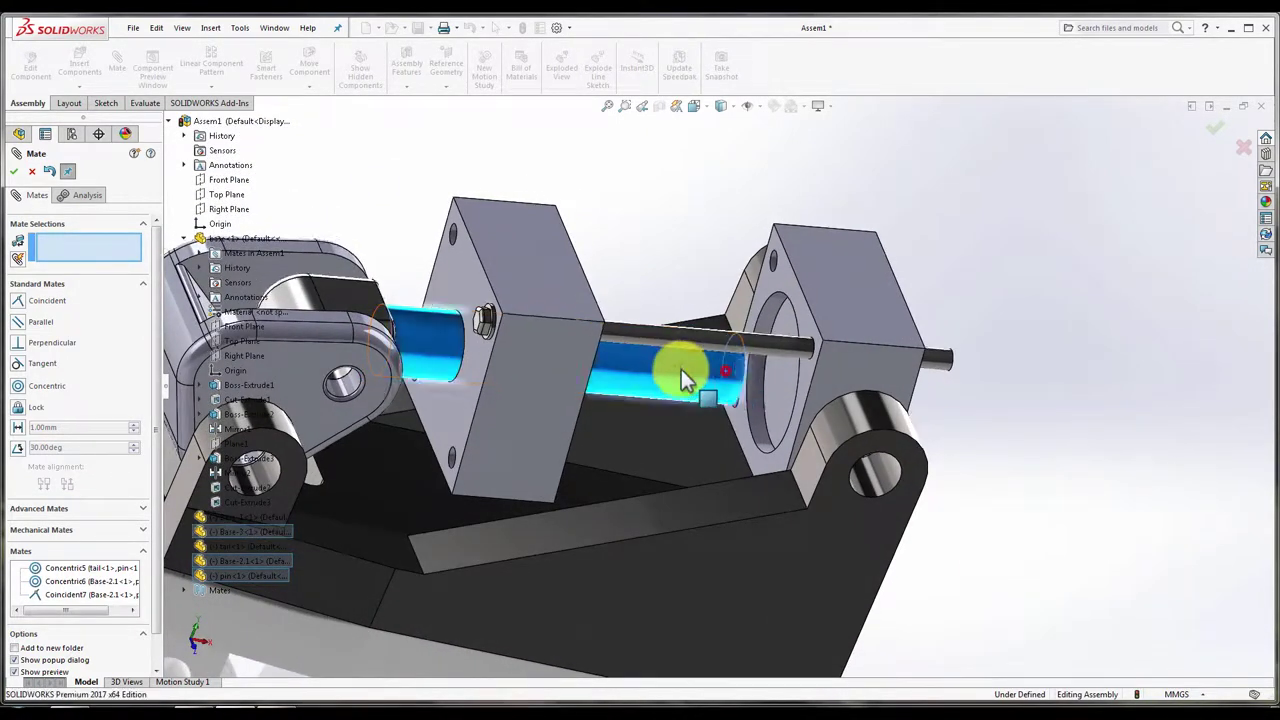
mouse_move(681, 369)
left_mouse_down()
mouse_move(633, 369)
mouse_move(657, 263)
left_mouse_up()
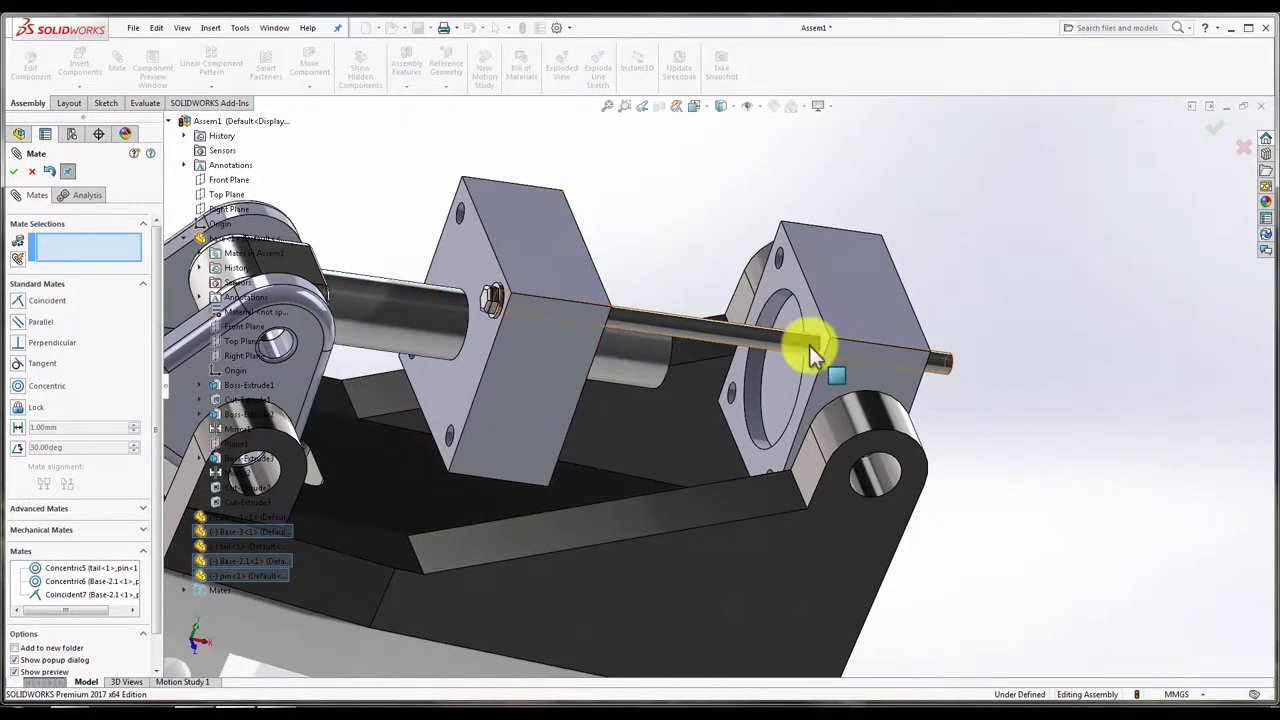
key("ctrl+7")
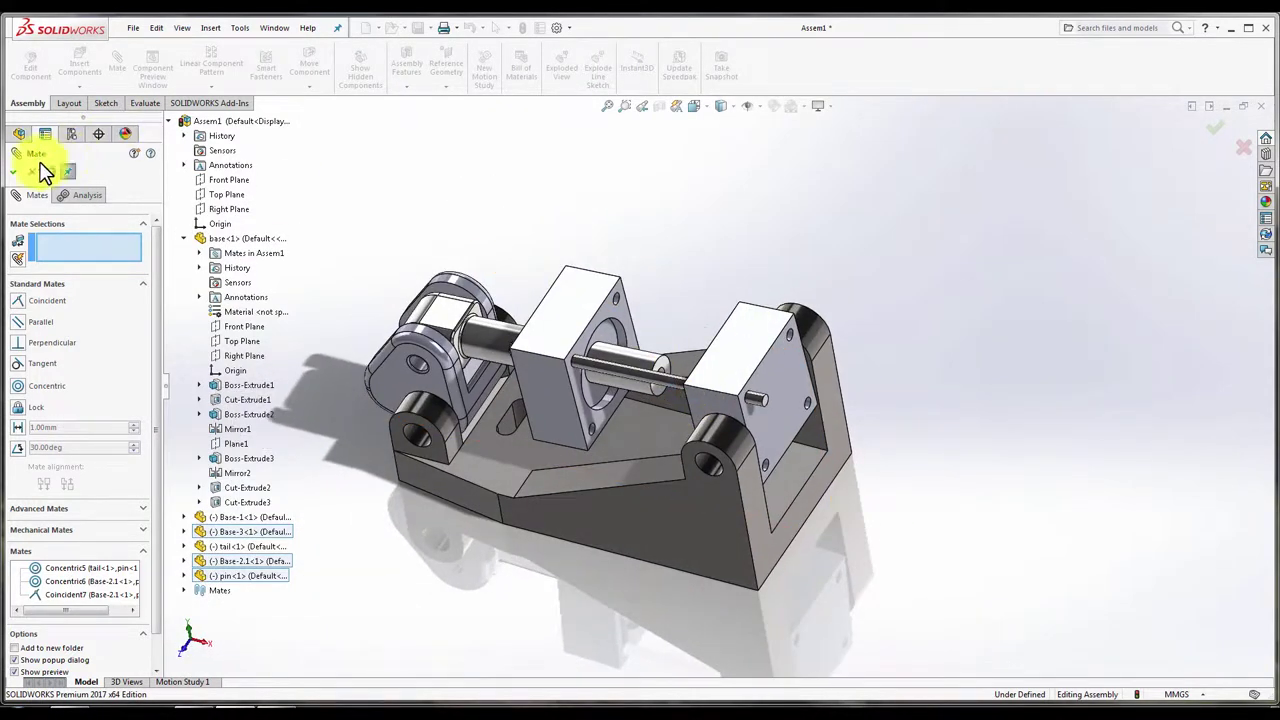
left_click(17, 171)
left_click(79, 65)
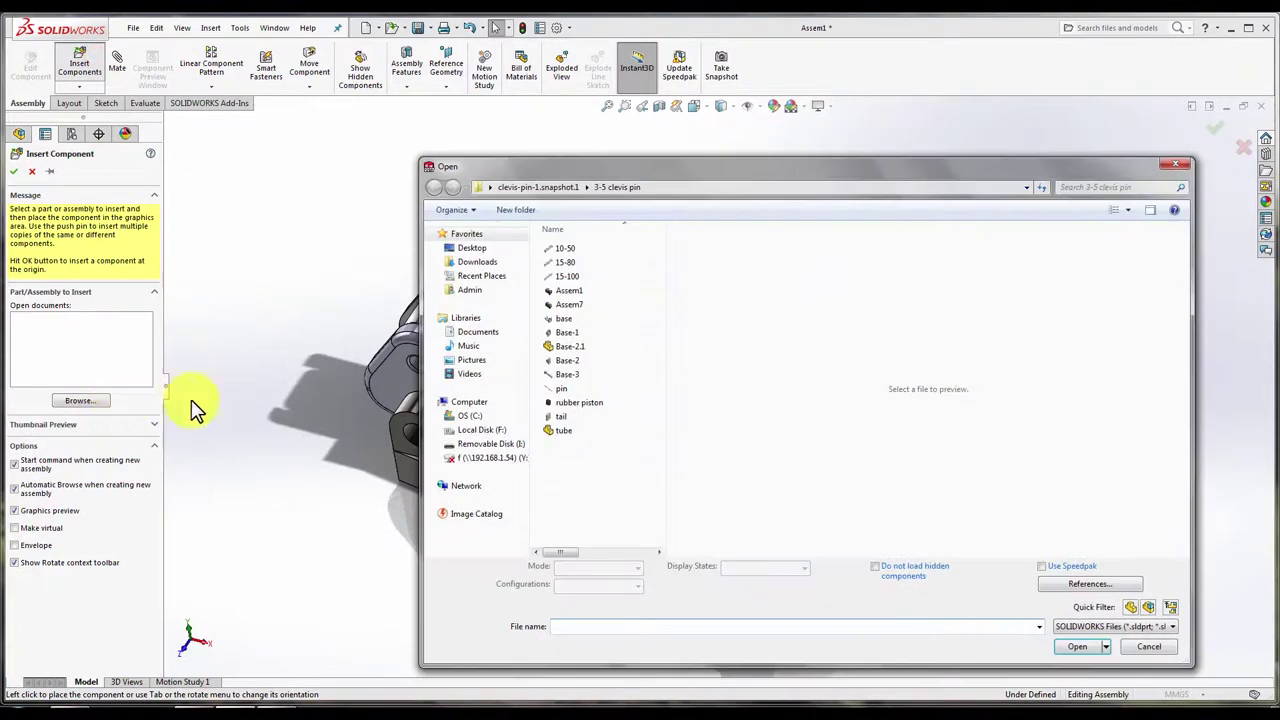
- Place the rubber piston and mate it coincident with the Base-3 cylinder end face
double_click(575, 403)
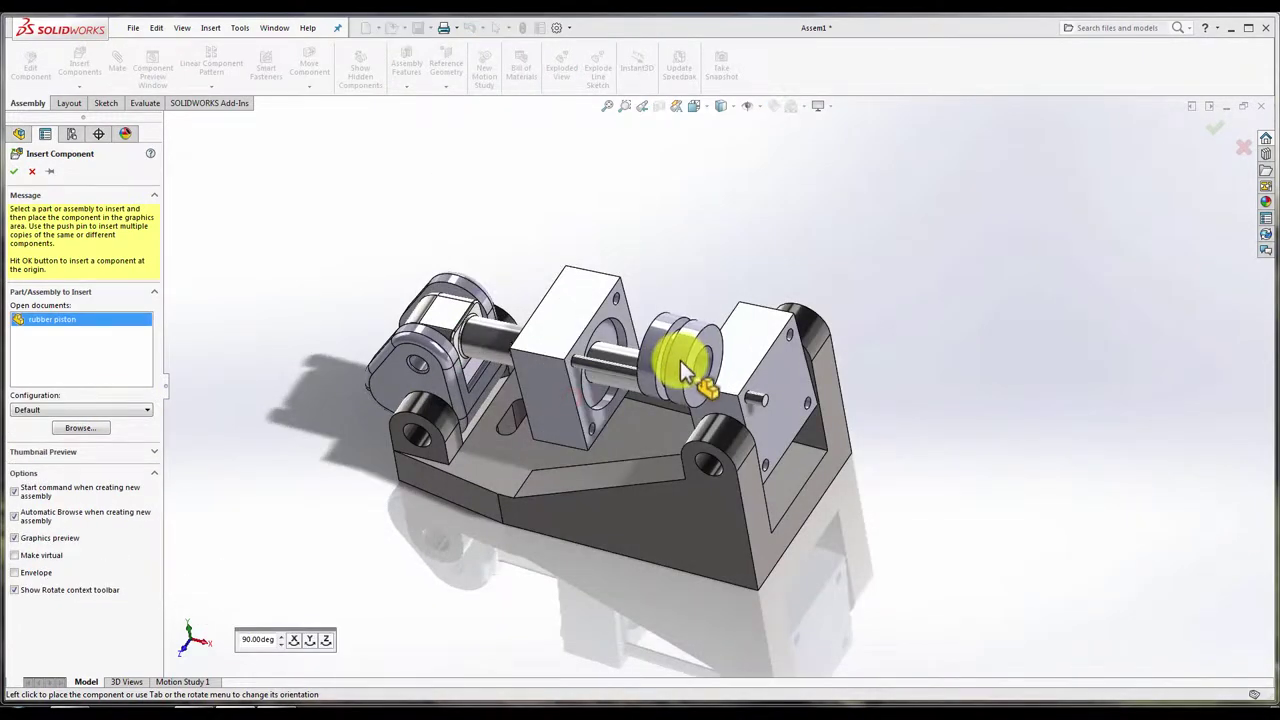
scroll(690, 350, "down", 5)
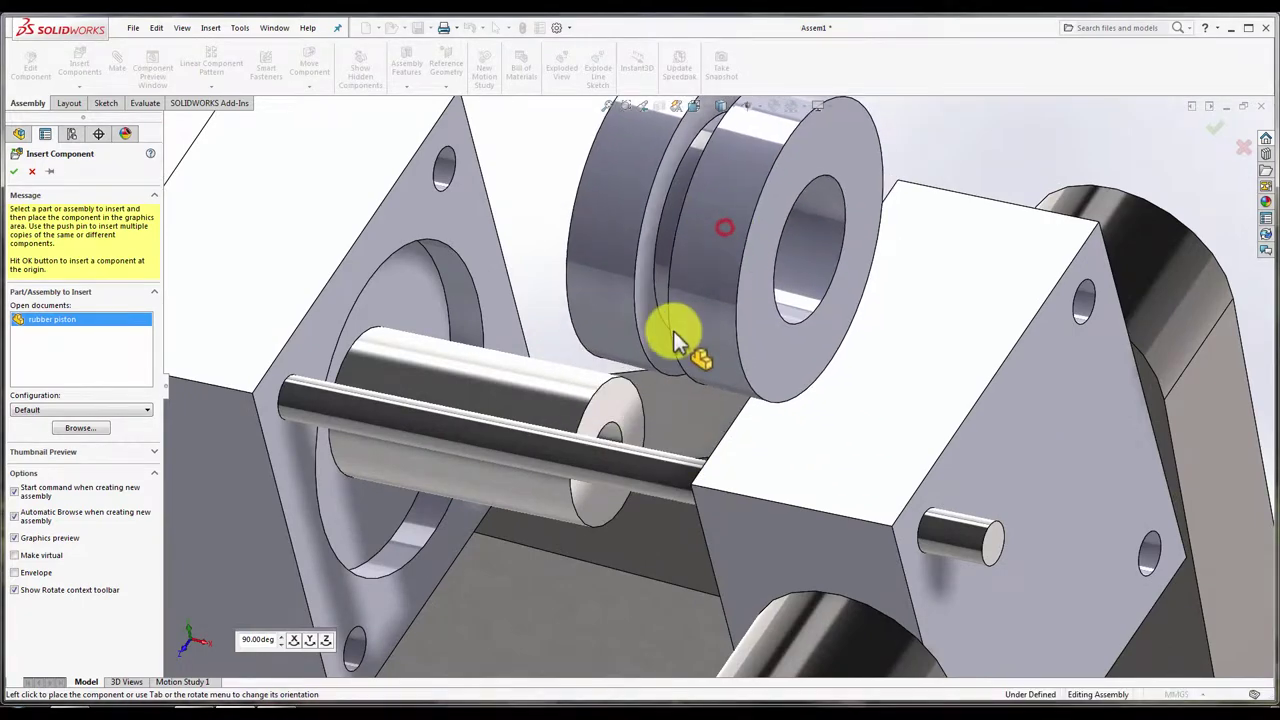
left_click(675, 333)
middle_click_drag(699, 285, 674, 269)
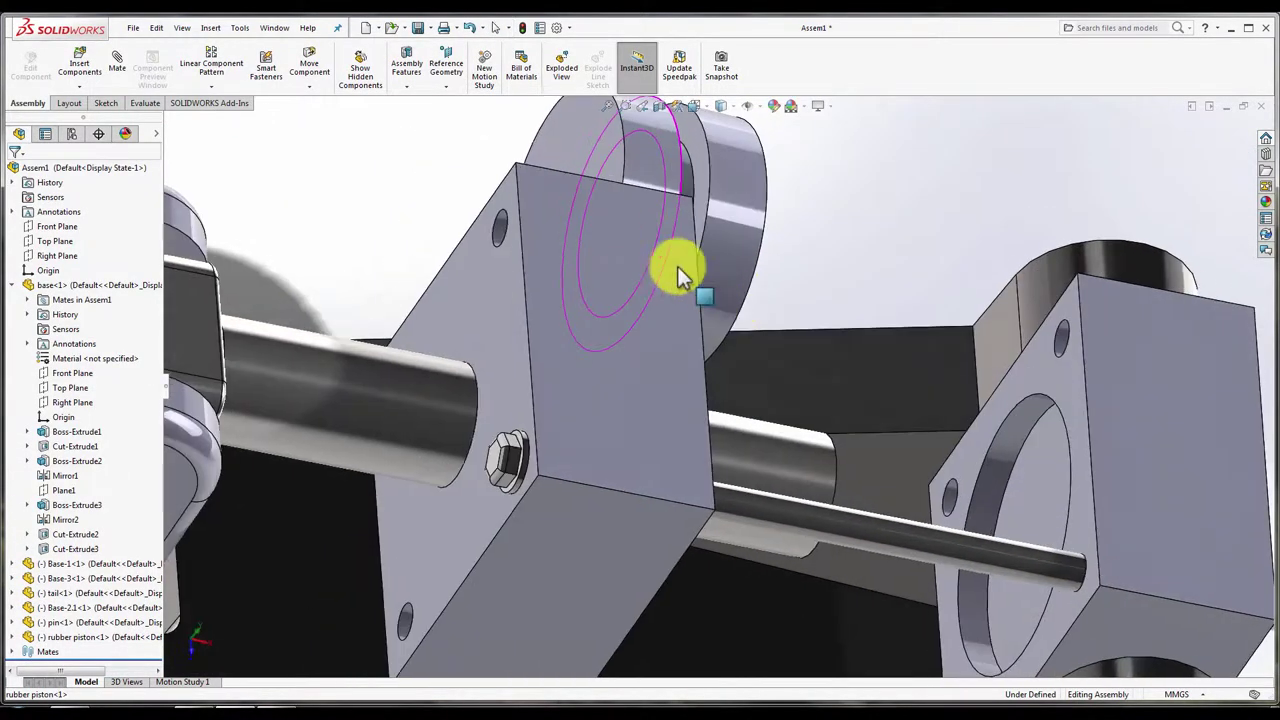
left_click(612, 148)
middle_click_drag(780, 286, 712, 282)
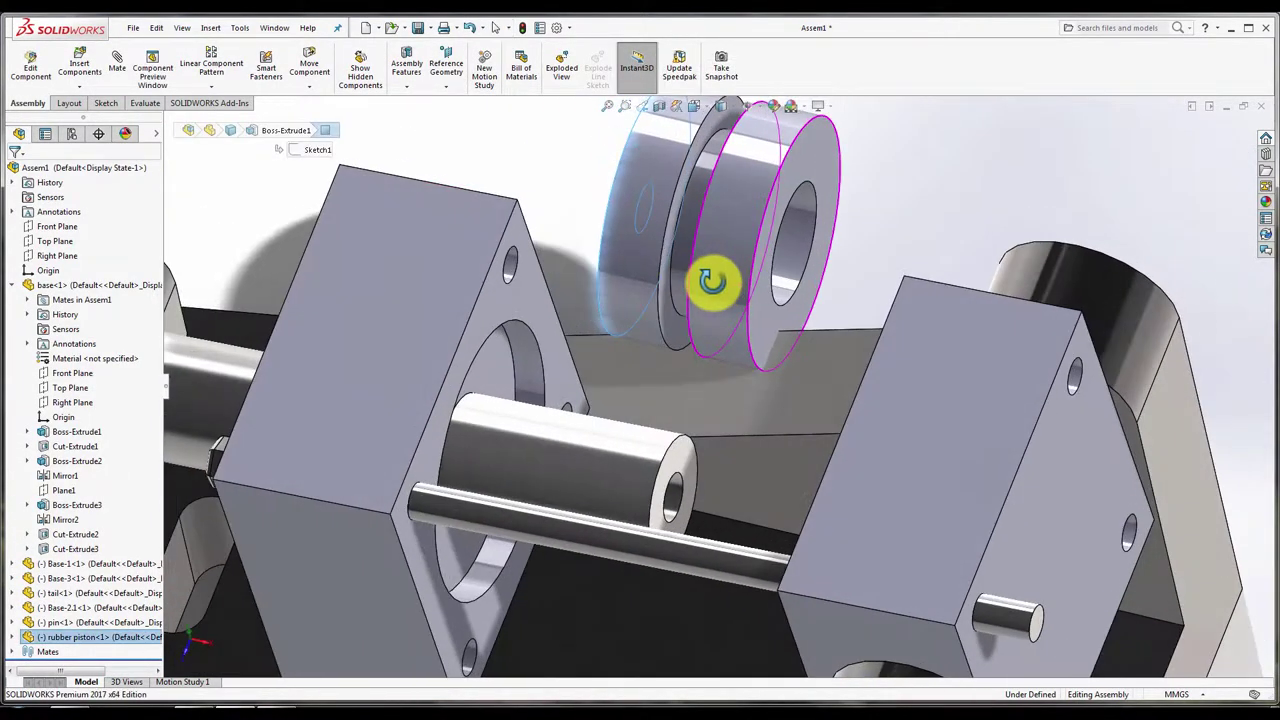
left_click(672, 488, "ctrl")
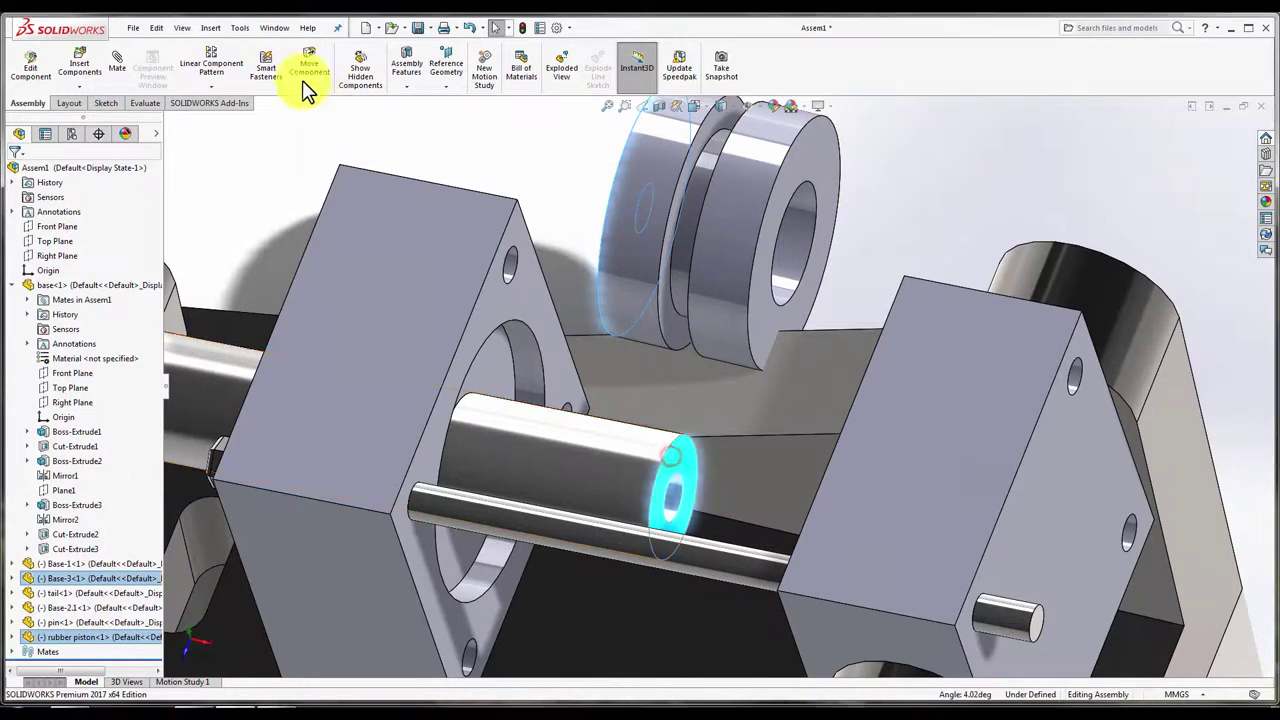
left_click(116, 74)
left_click(509, 248)
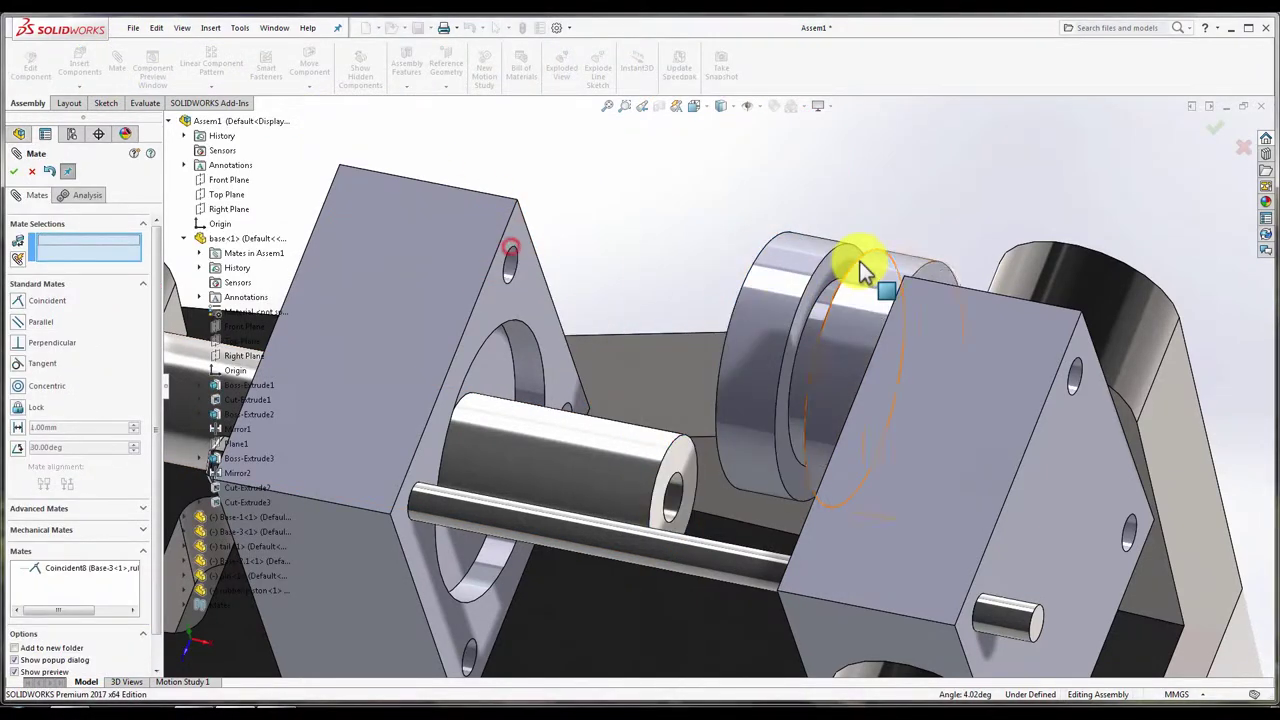
- Mate the rubber piston's bore concentric with the Base-3 rod
middle_click_drag(857, 271, 747, 425)
left_click(740, 400)
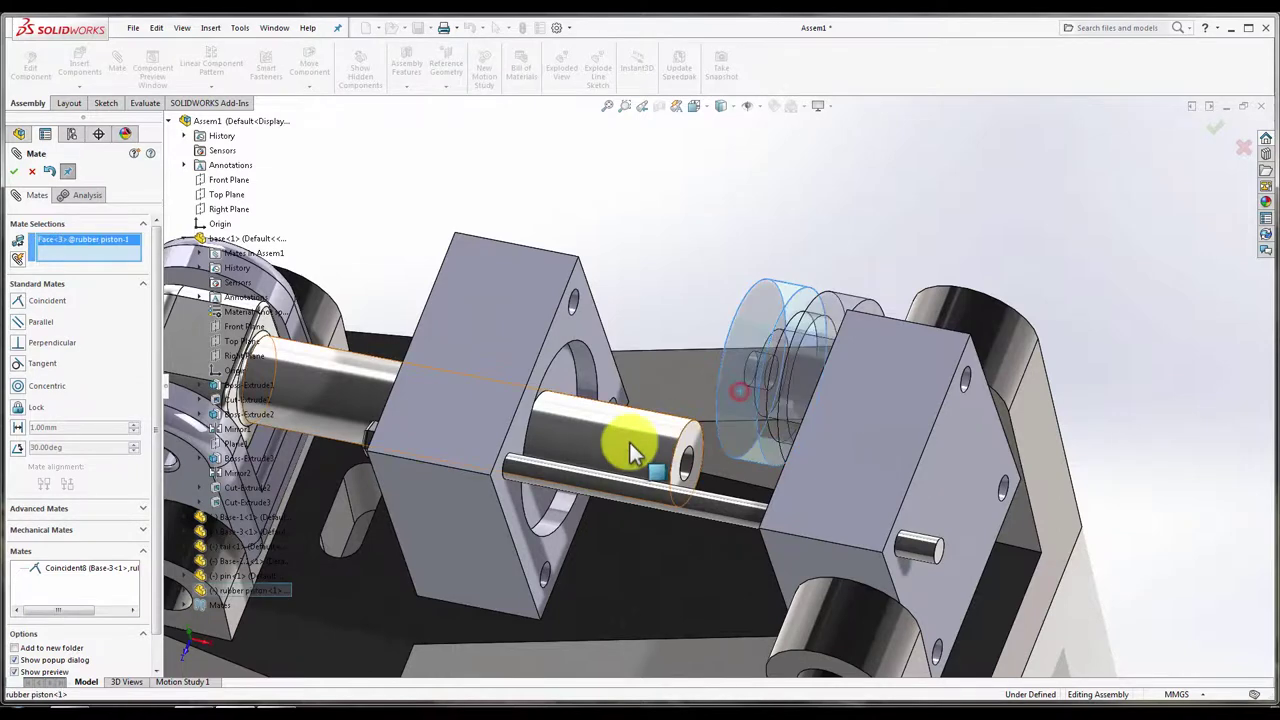
left_click(620, 440)
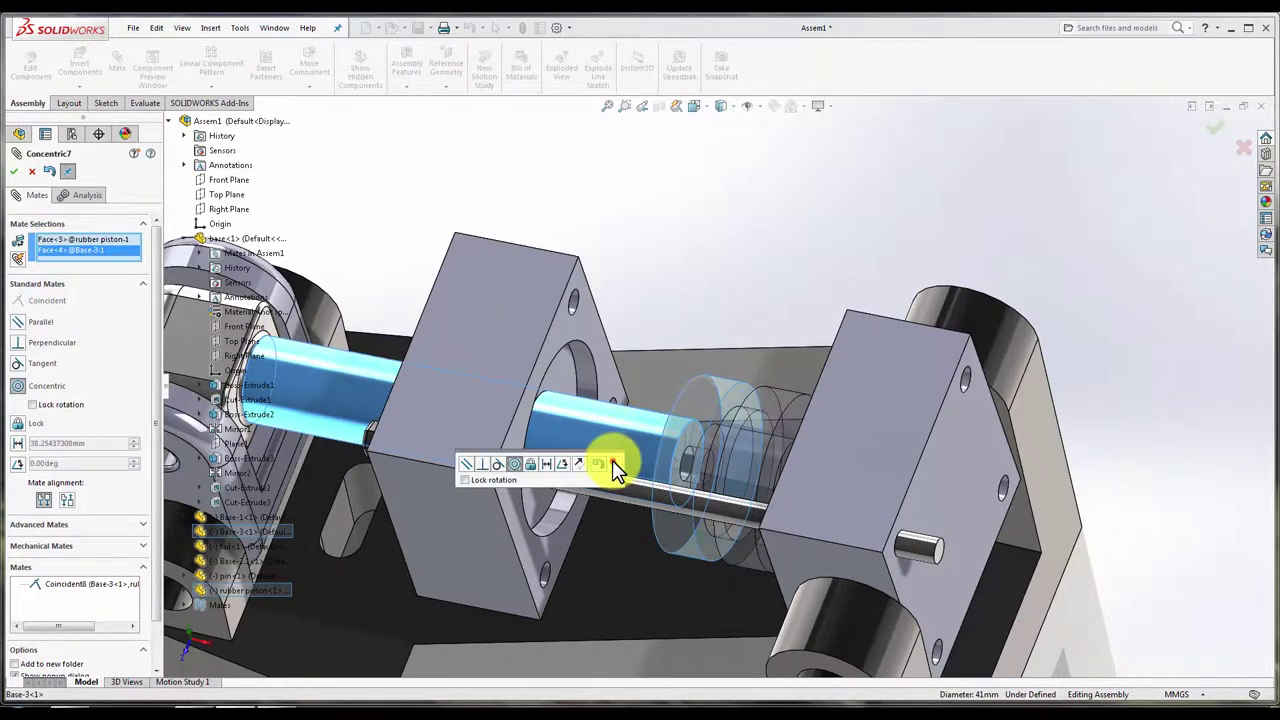
left_click(612, 463)
mouse_move(870, 366)
middle_mouse_down()
mouse_move(823, 434)
mouse_move(857, 455)
mouse_move(718, 433)
middle_mouse_up()
scroll(718, 433, "down", 3)
scroll(718, 420, "down", 2)
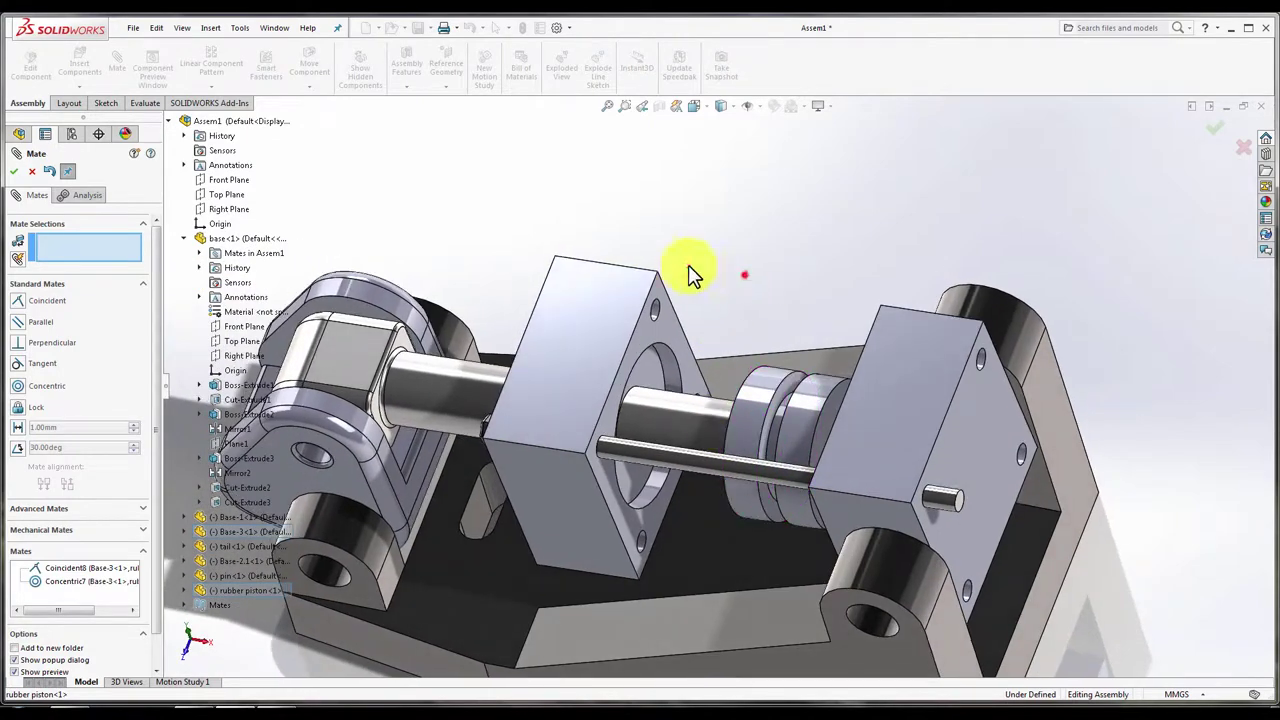
left_click(14, 171)
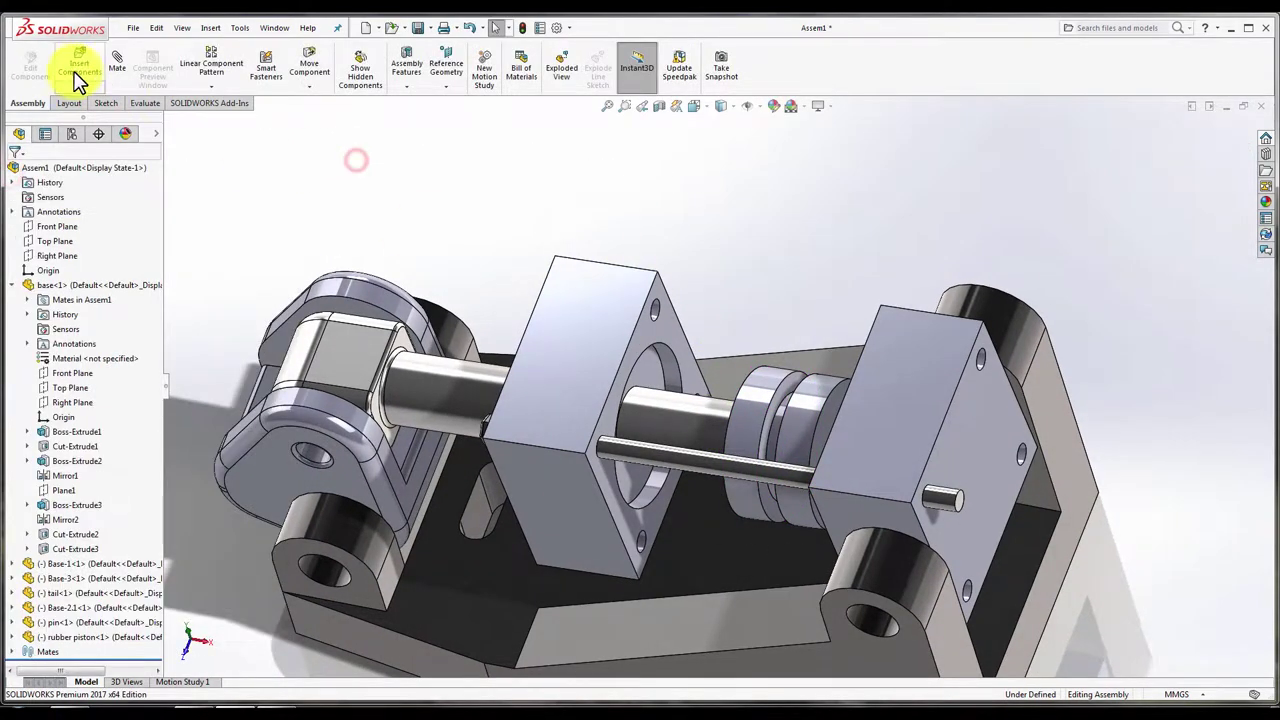
- Insert the tube part and place it in the assembly
left_click(97, 76)
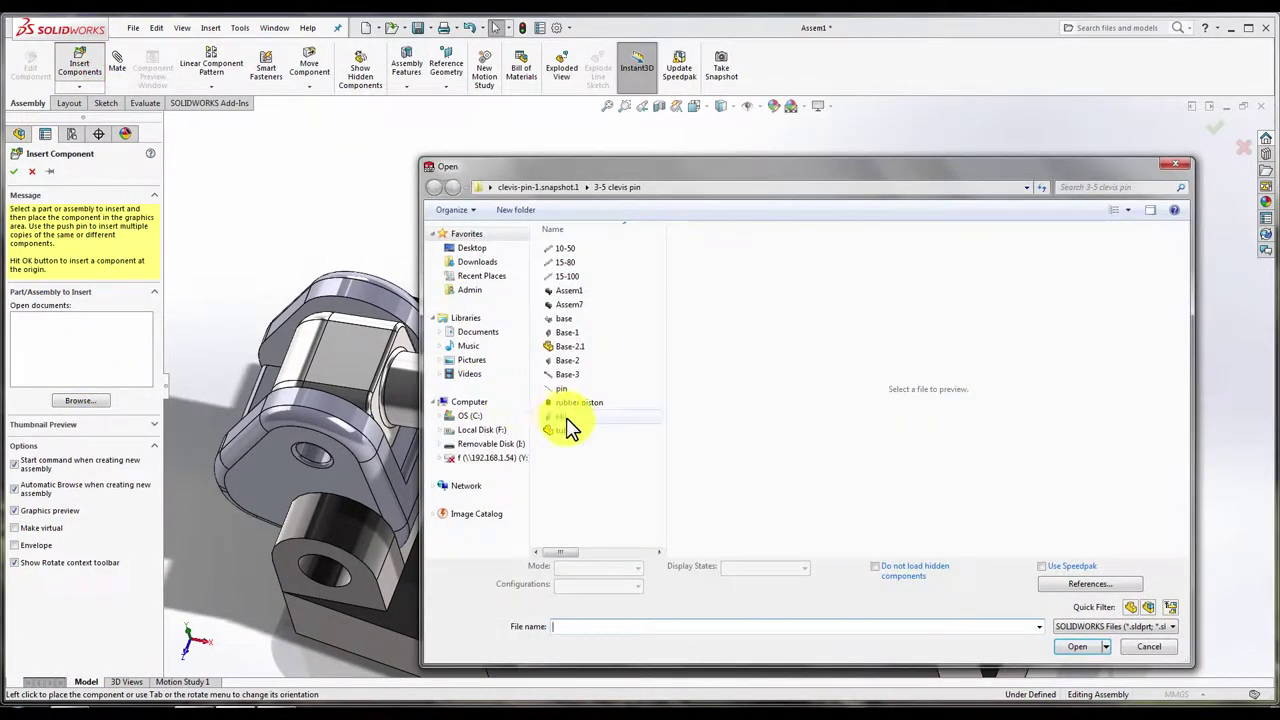
left_click(571, 417)
left_click(571, 431)
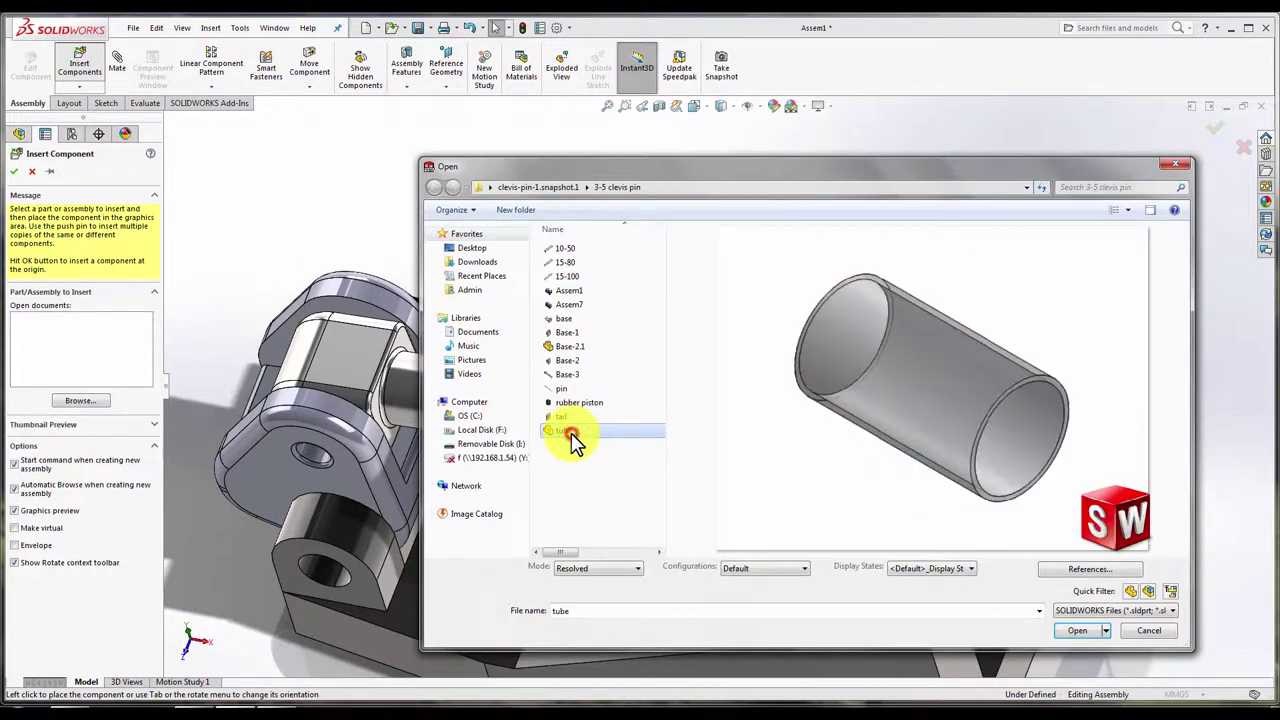
double_click(571, 436)
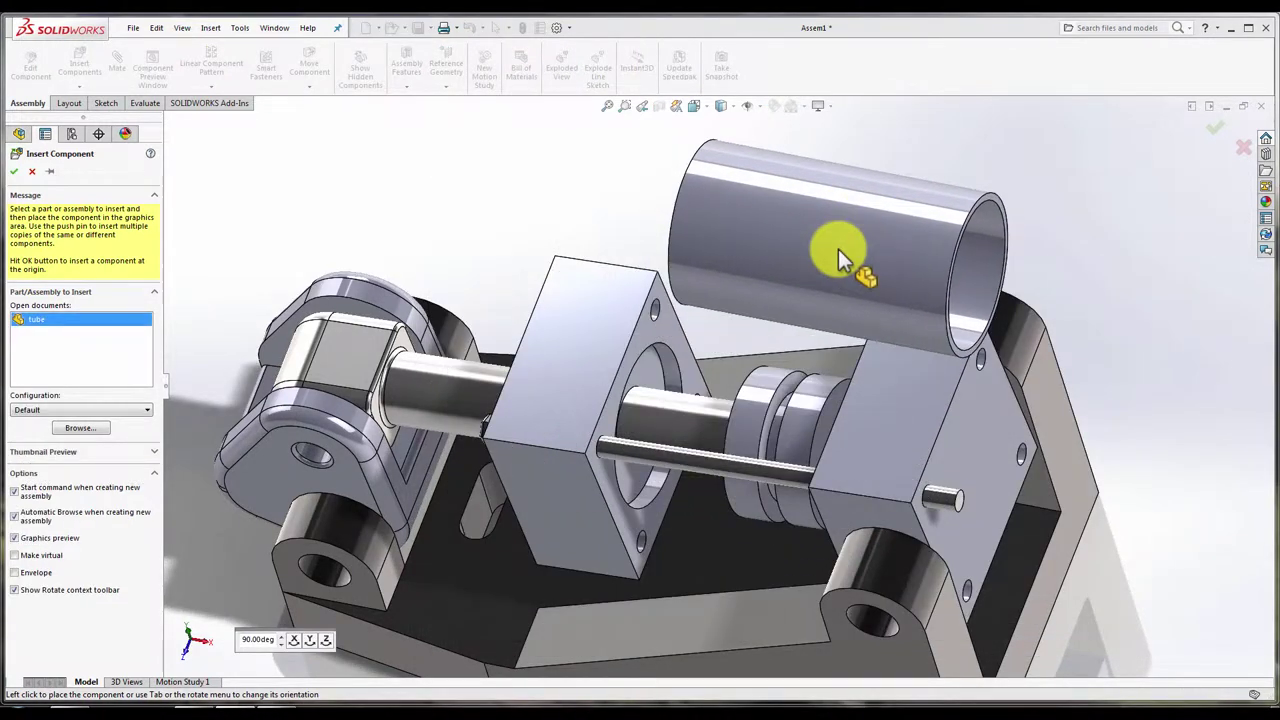
left_click(838, 249)
left_click(798, 268)
- Mate the tube concentric with the block hole's bore
left_click(798, 275)
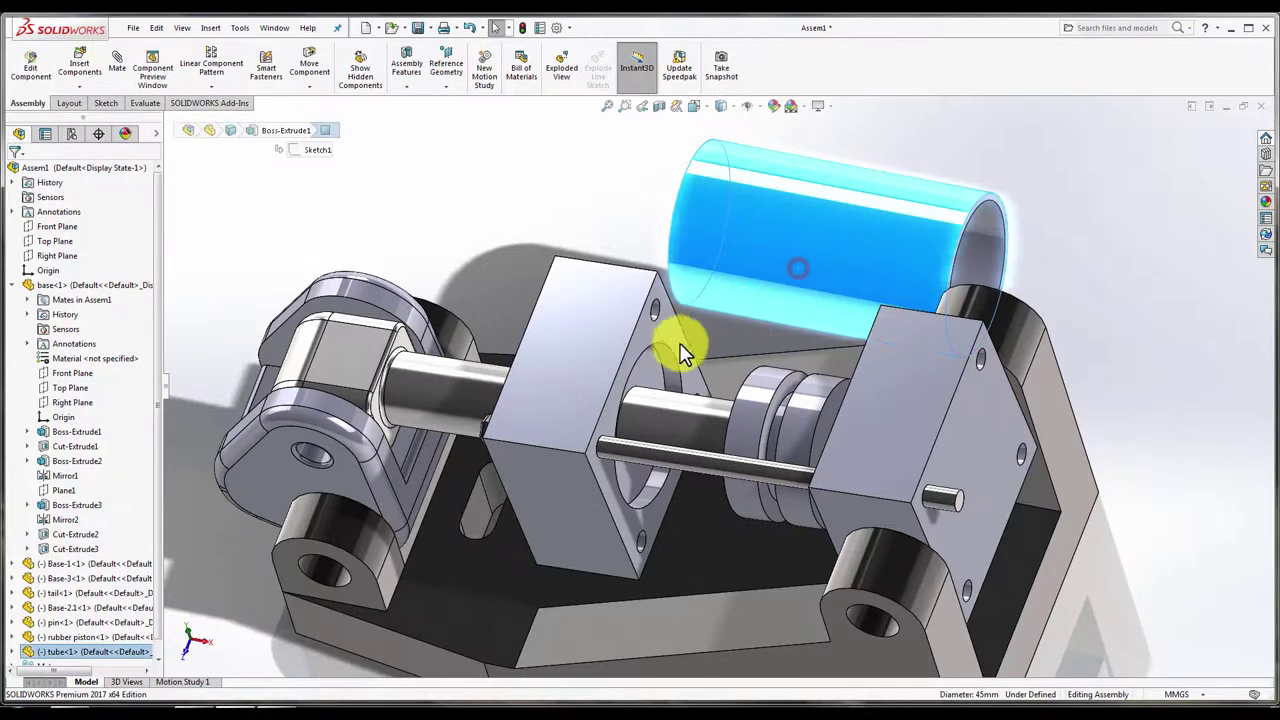
left_click(677, 366, "ctrl")
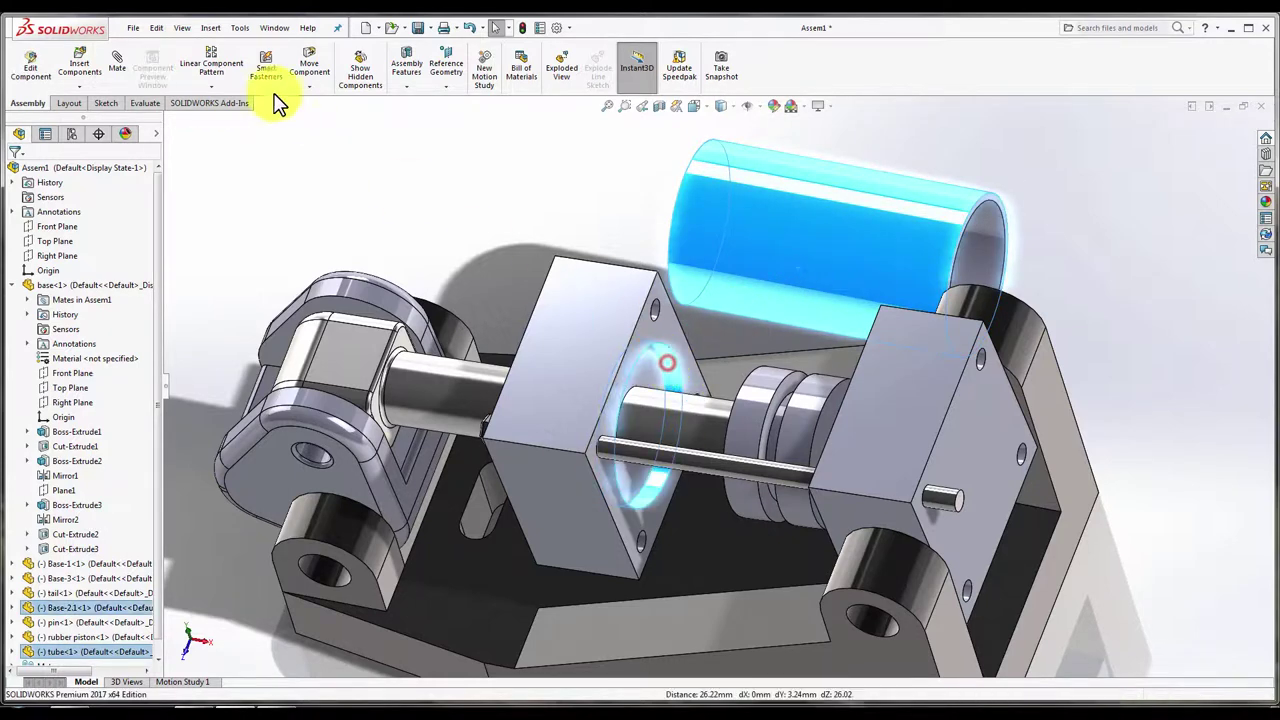
left_click(120, 70)
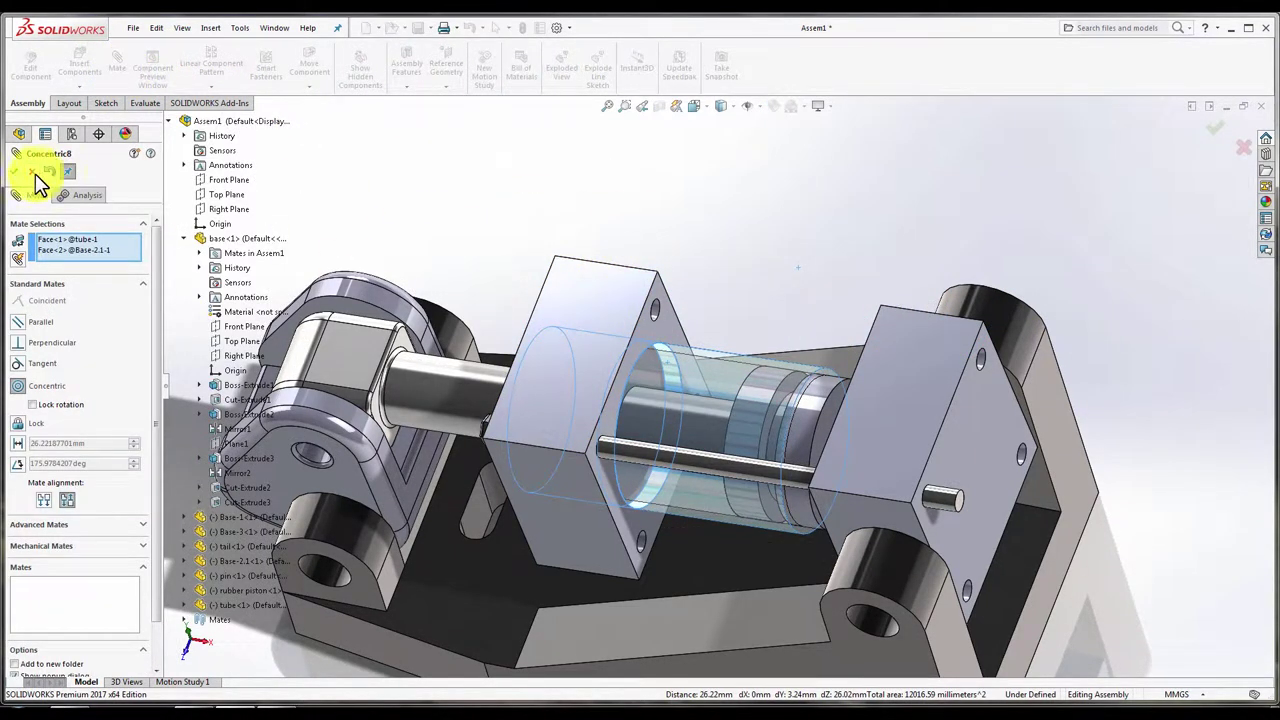
left_click(15, 170)
- Add a coincident mate between the tube end and the tail block, then undo it
scroll(829, 349, "down", 2)
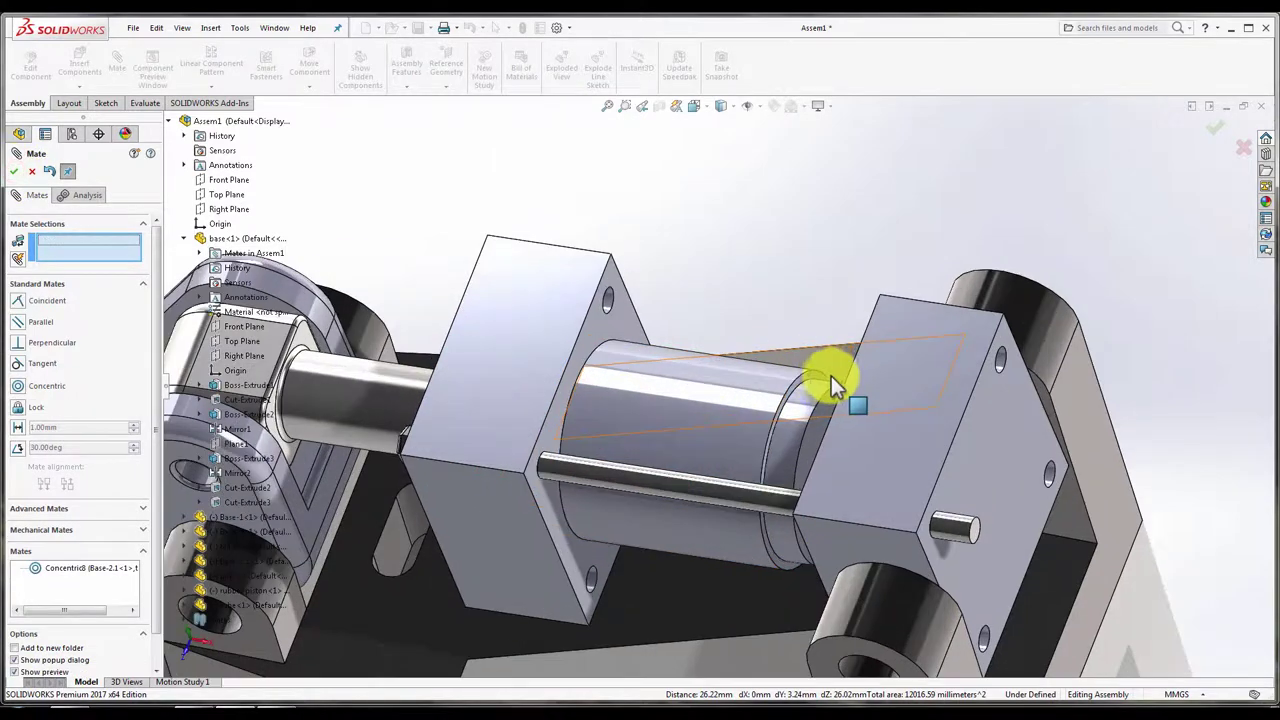
left_click(808, 385)
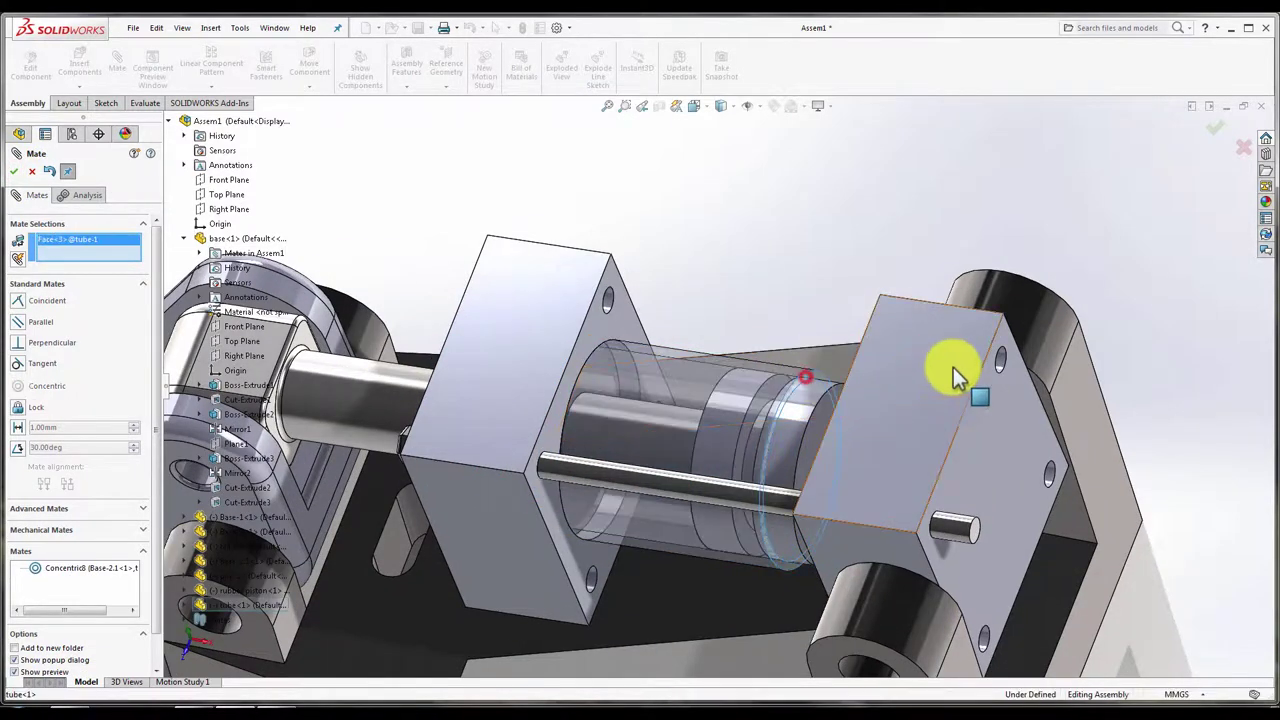
mouse_move(951, 366)
middle_mouse_down()
mouse_move(1049, 374)
mouse_move(829, 443)
middle_mouse_up()
left_click(840, 443)
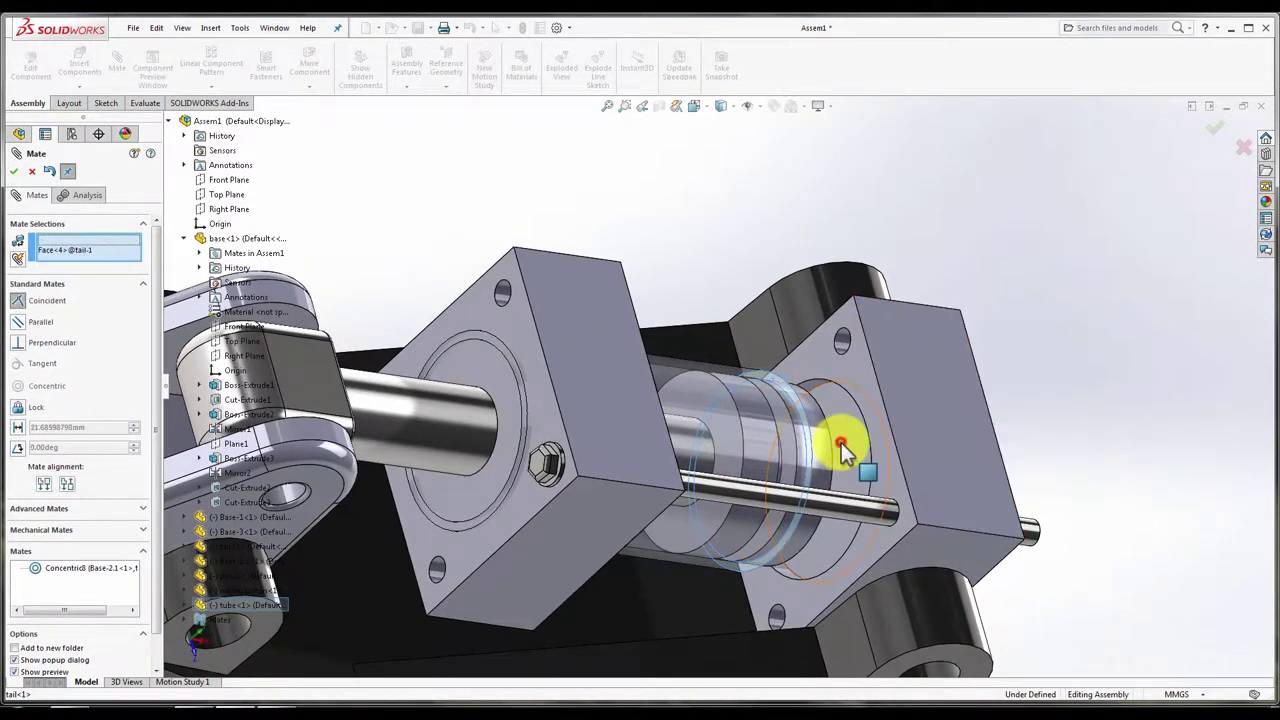
left_click(973, 464)
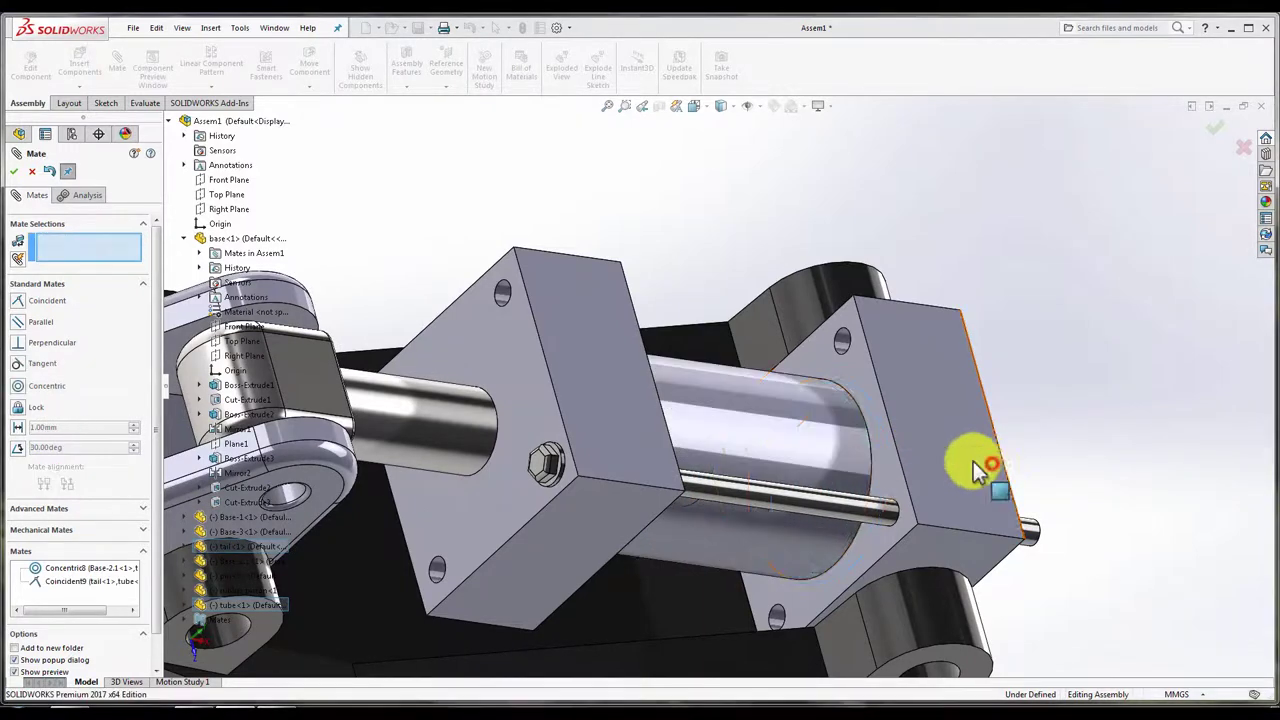
middle_click_drag(829, 434, 859, 435)
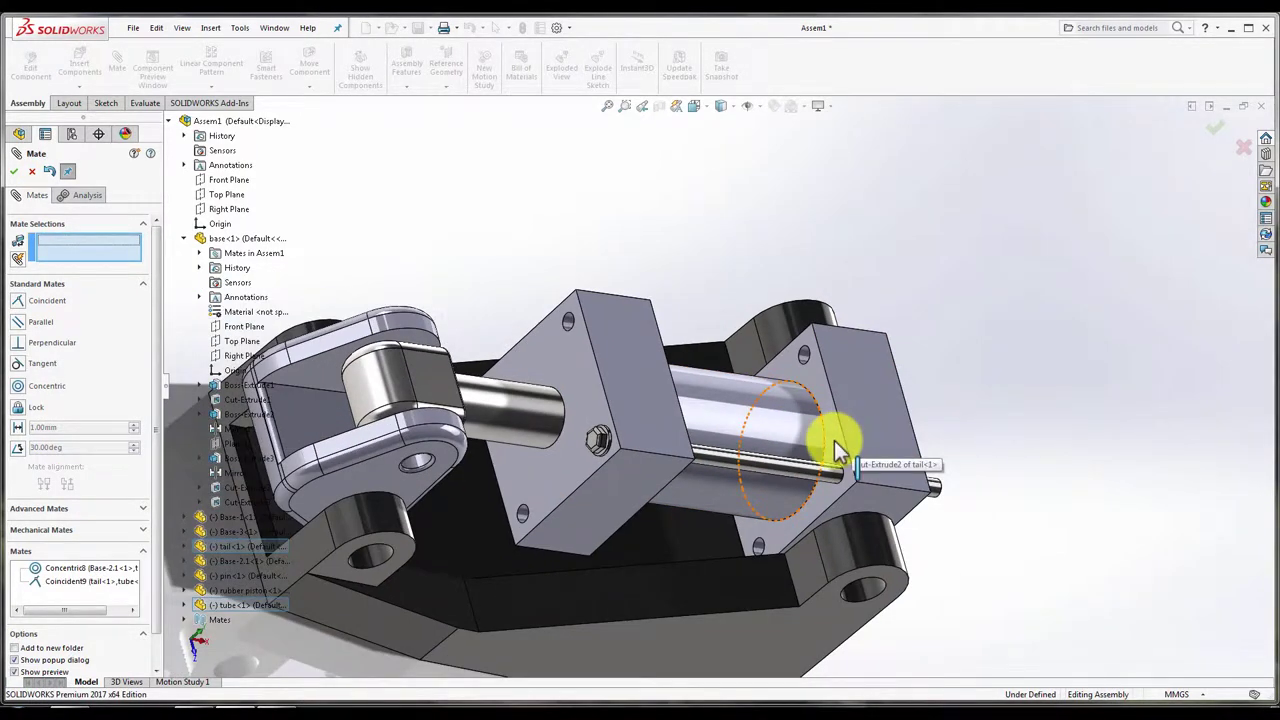
scroll(834, 441, "down", 3)
key("ctrl+z")
scroll(845, 470, "down", 2)
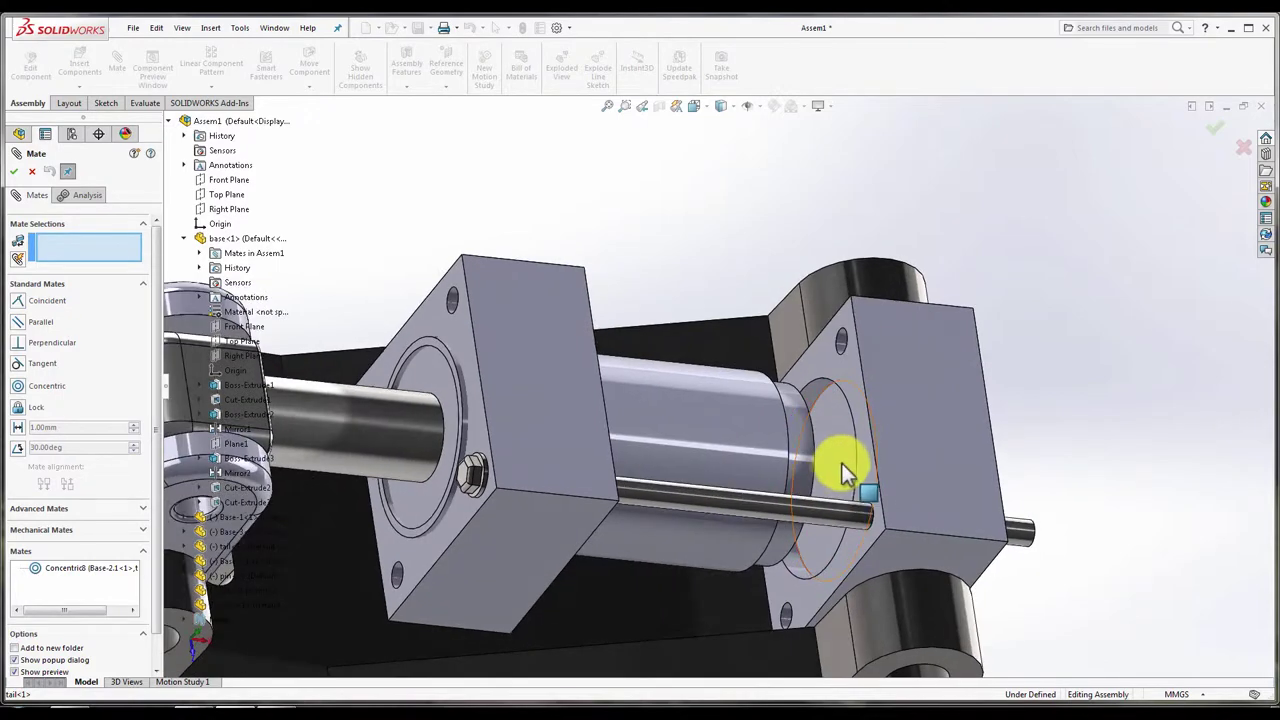
- Mate the tail's inner face coincident with the rubber piston face
left_click(845, 470)
middle_click_drag(829, 457, 594, 442)
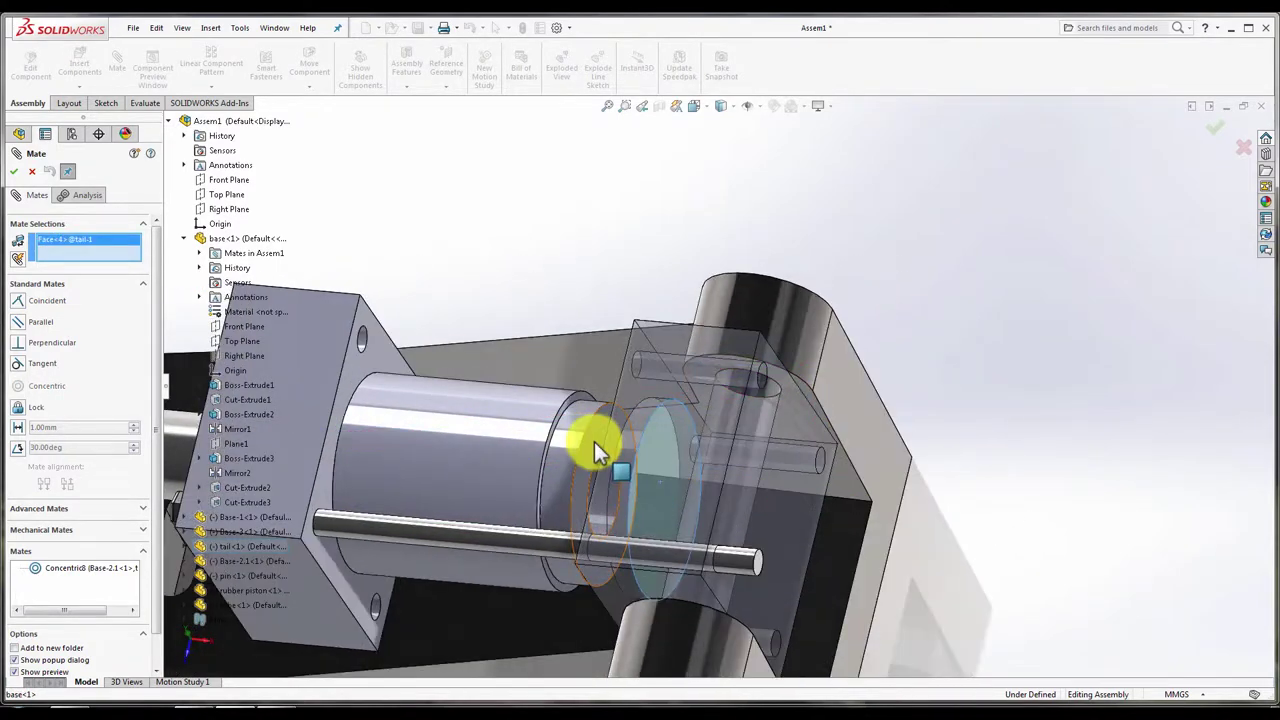
left_click(588, 442)
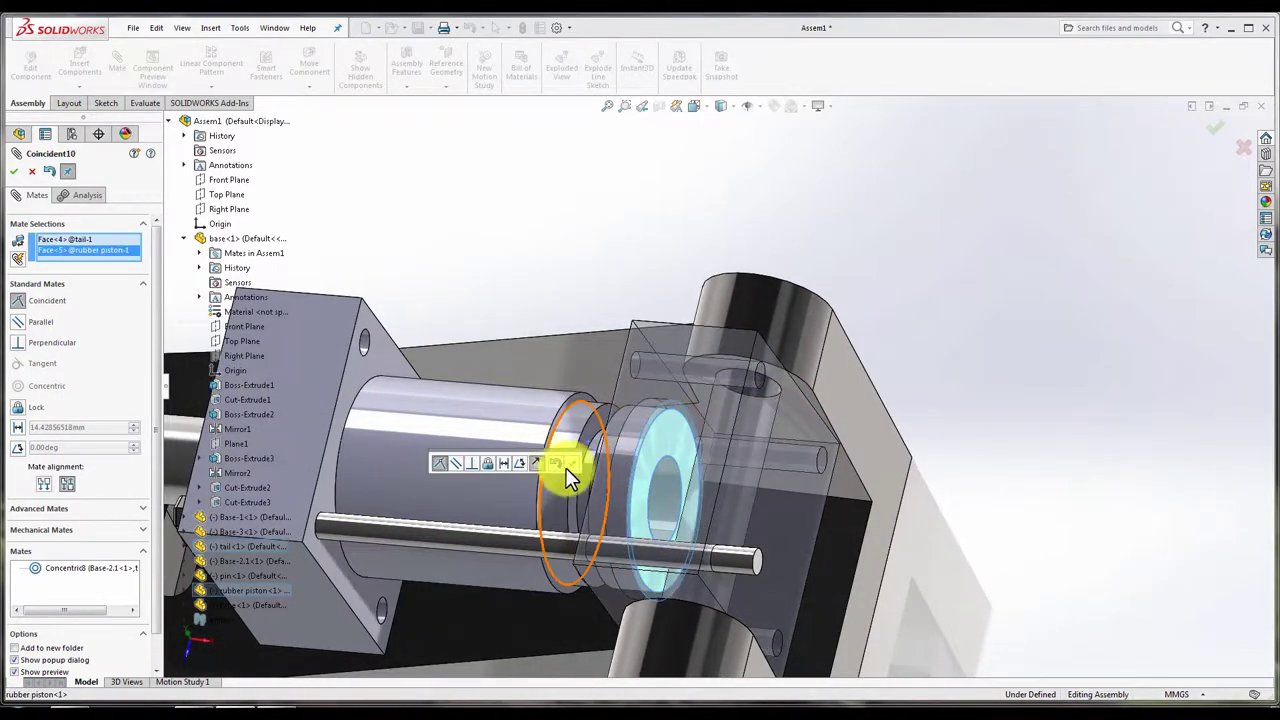
left_click(568, 465)
- Mate the tube's end face coincident with the tail block so it sits flush
scroll(565, 420, "down", 2)
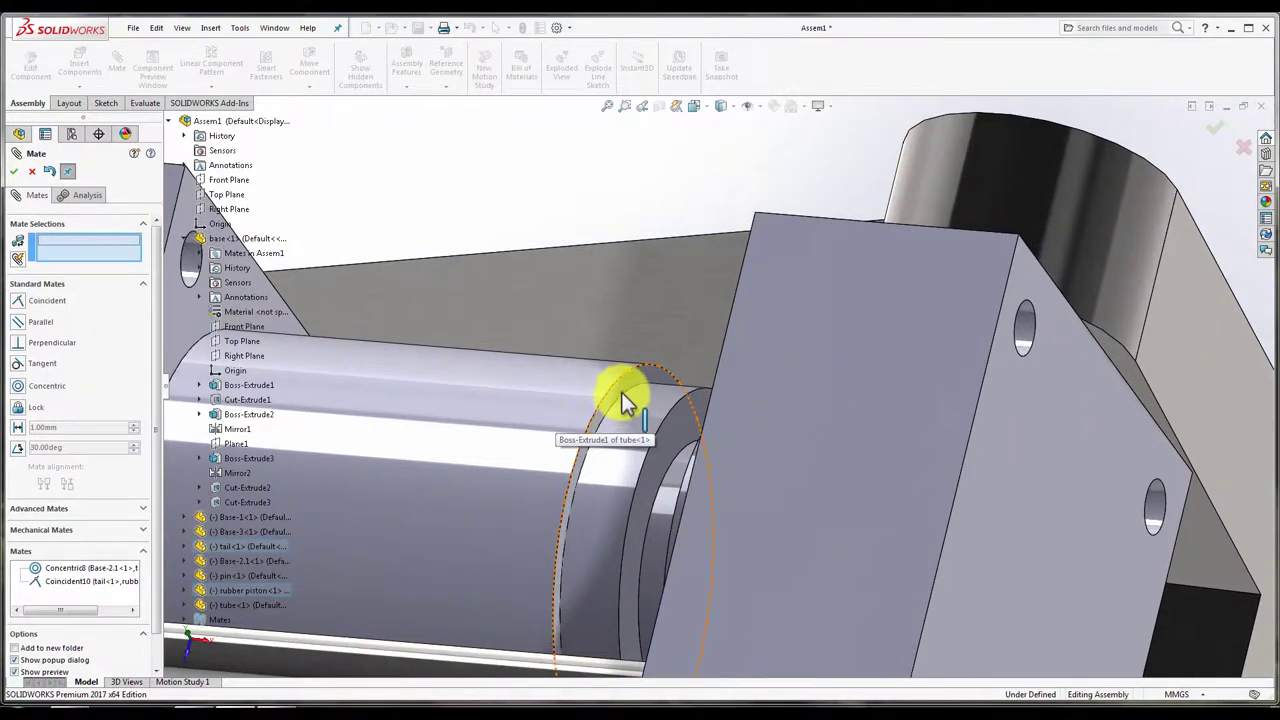
left_click(628, 380)
mouse_move(628, 380)
middle_mouse_down()
mouse_move(765, 368)
mouse_move(823, 380)
middle_mouse_up()
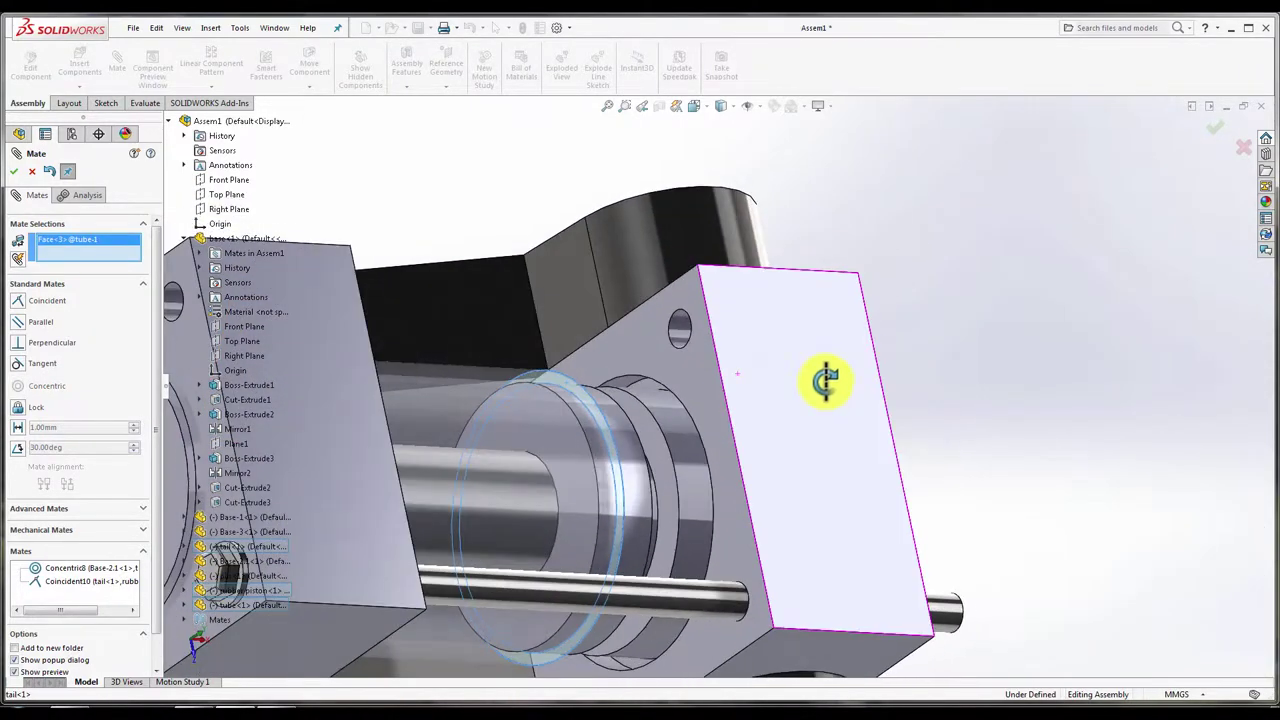
scroll(649, 385, "down", 2)
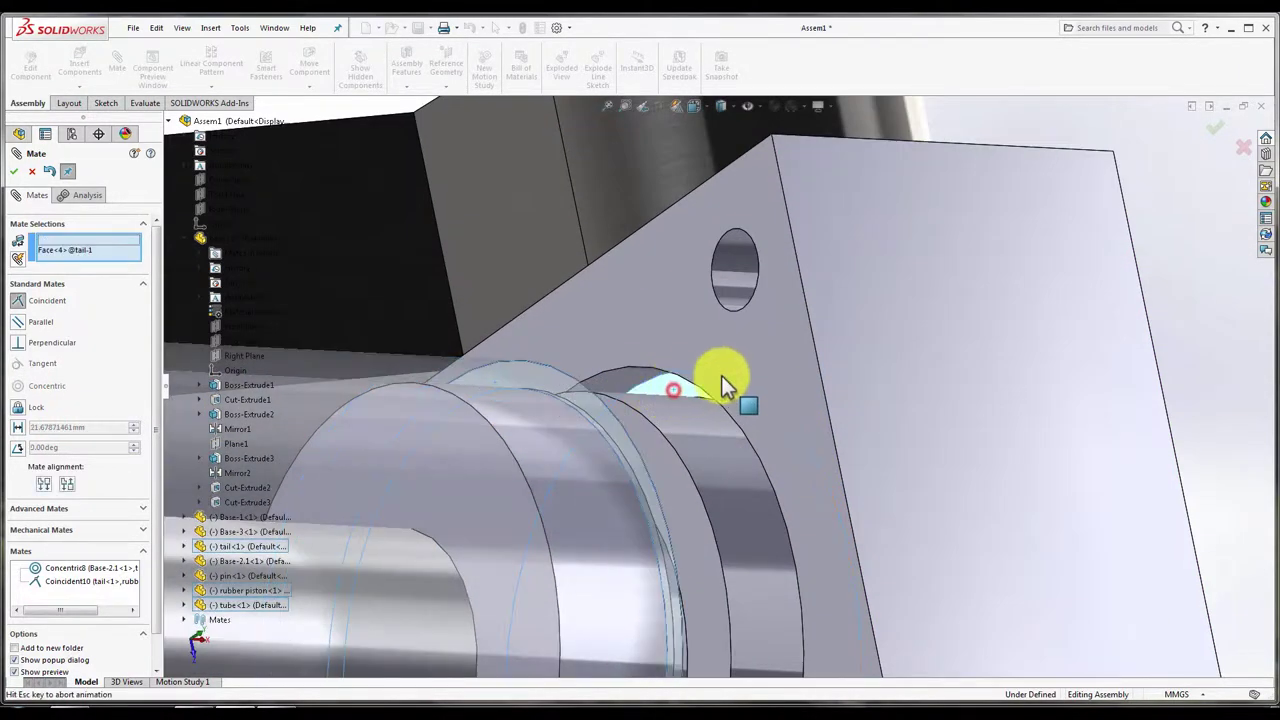
left_click(722, 374)
scroll(729, 373, "up", 3)
left_click(880, 357)
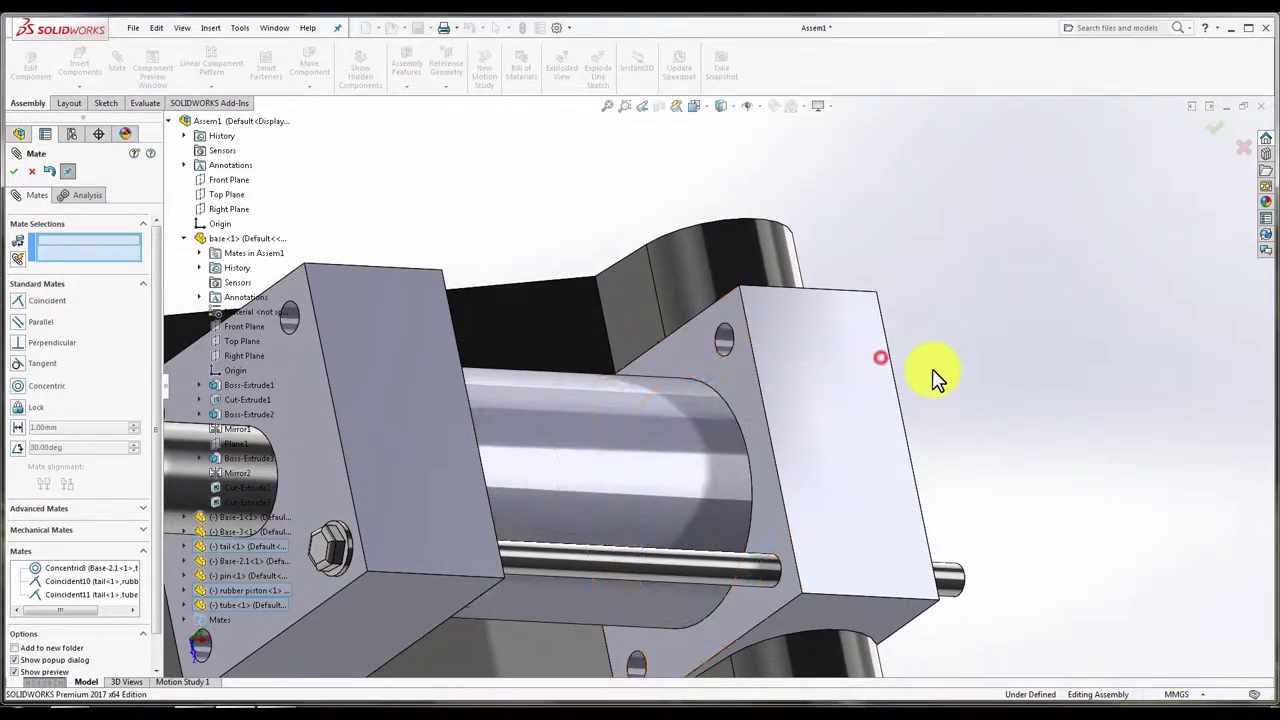
- Mate Base-2.1's inner face coincident with the tube's other end, then close Mate
scroll(934, 377, "up", 3)
mouse_move(894, 423)
middle_mouse_down()
mouse_move(829, 371)
mouse_move(834, 296)
mouse_move(556, 415)
mouse_move(567, 423)
mouse_move(541, 407)
mouse_move(667, 407)
mouse_move(737, 509)
mouse_move(591, 429)
middle_mouse_up()
scroll(545, 415, "down", 5)
left_click(530, 403)
scroll(503, 314, "down", 3)
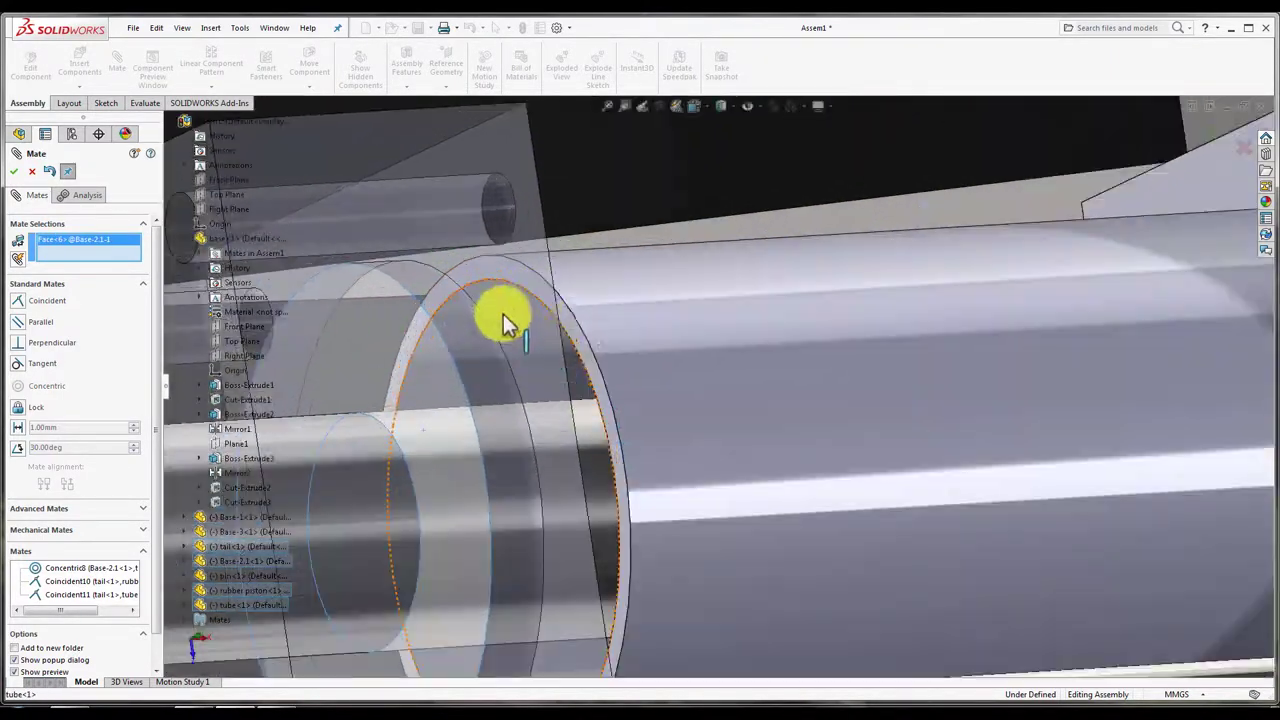
left_click(583, 345)
scroll(625, 345, "up", 5)
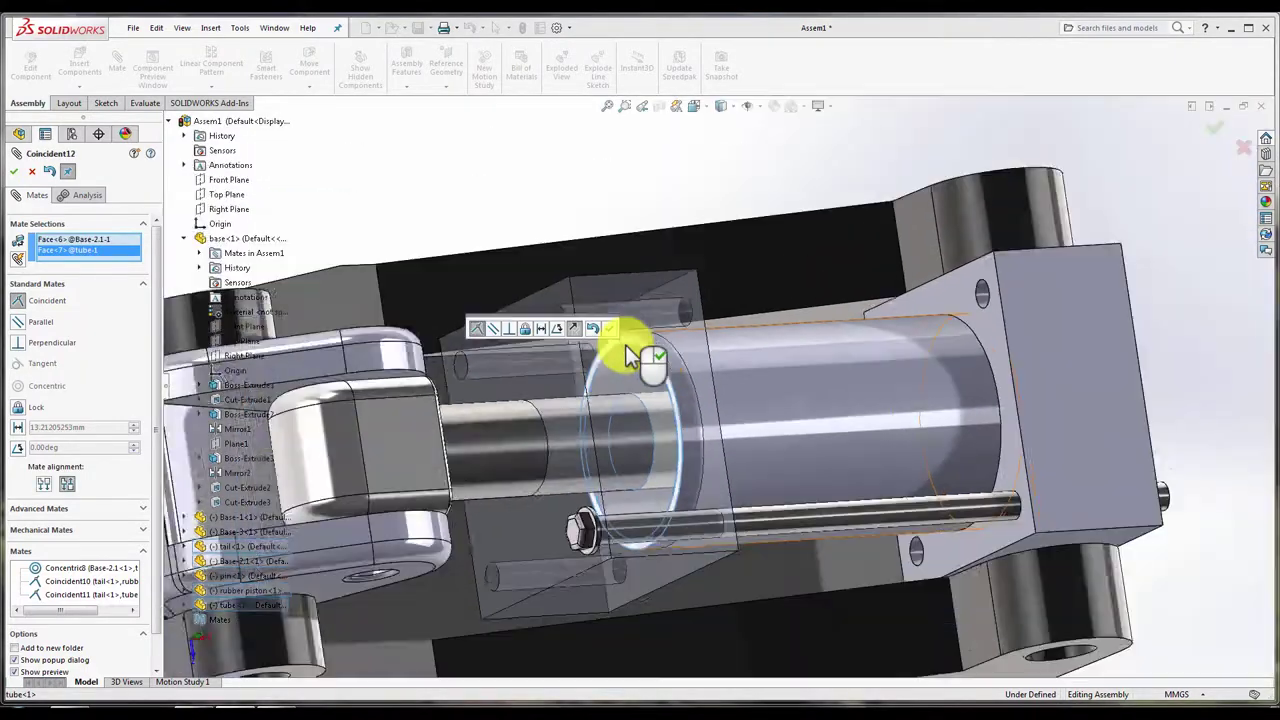
scroll(697, 394, "up", 2)
middle_click_drag(737, 307, 672, 290)
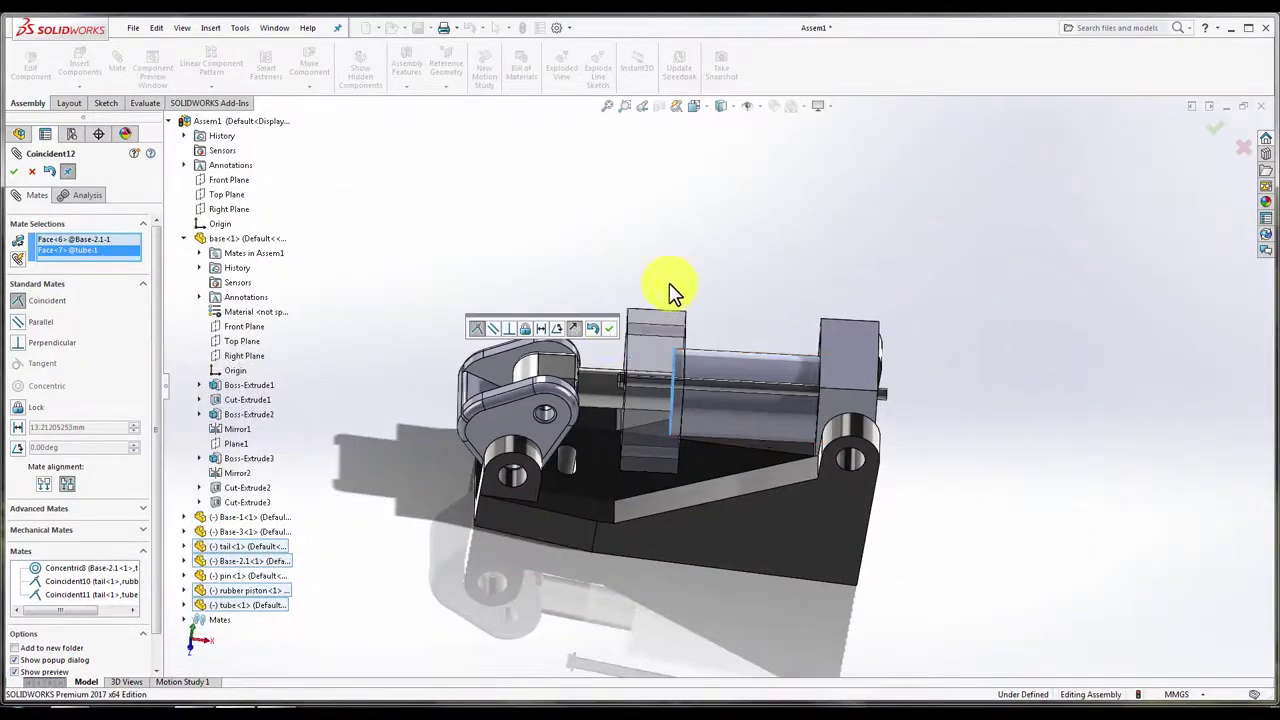
left_click(608, 328)
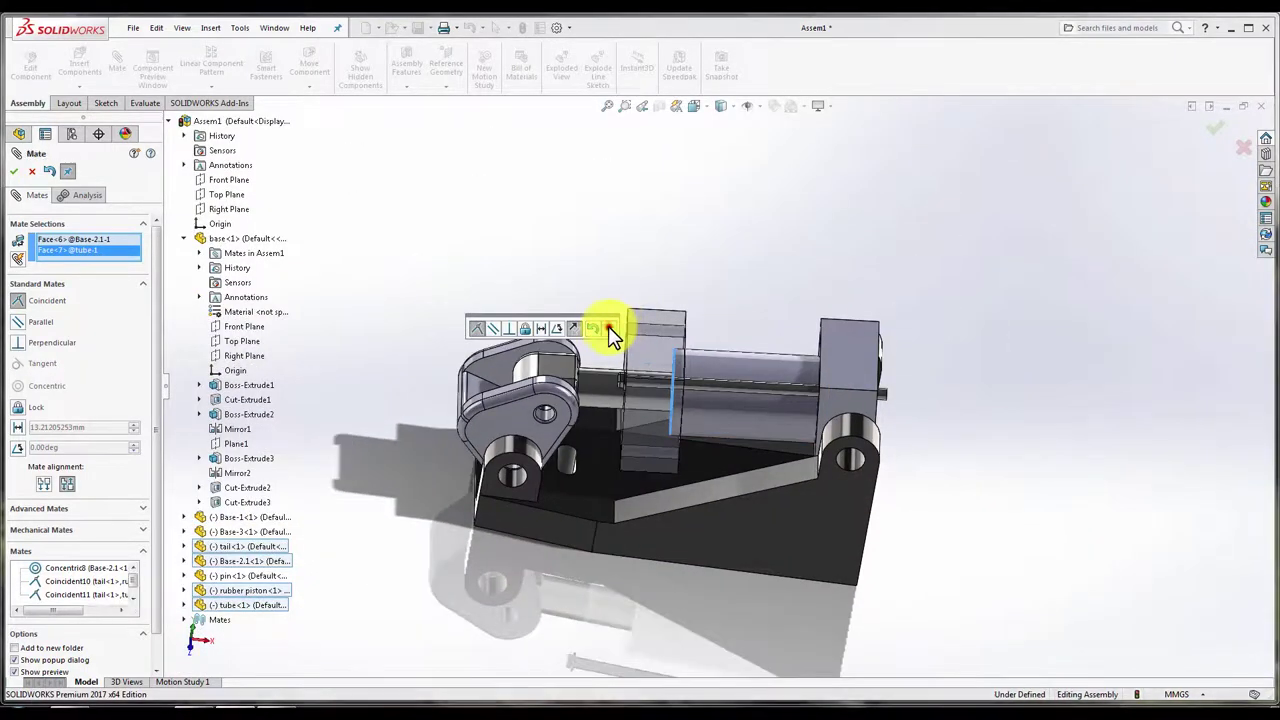
key("ctrl+7")
left_click(550, 575)
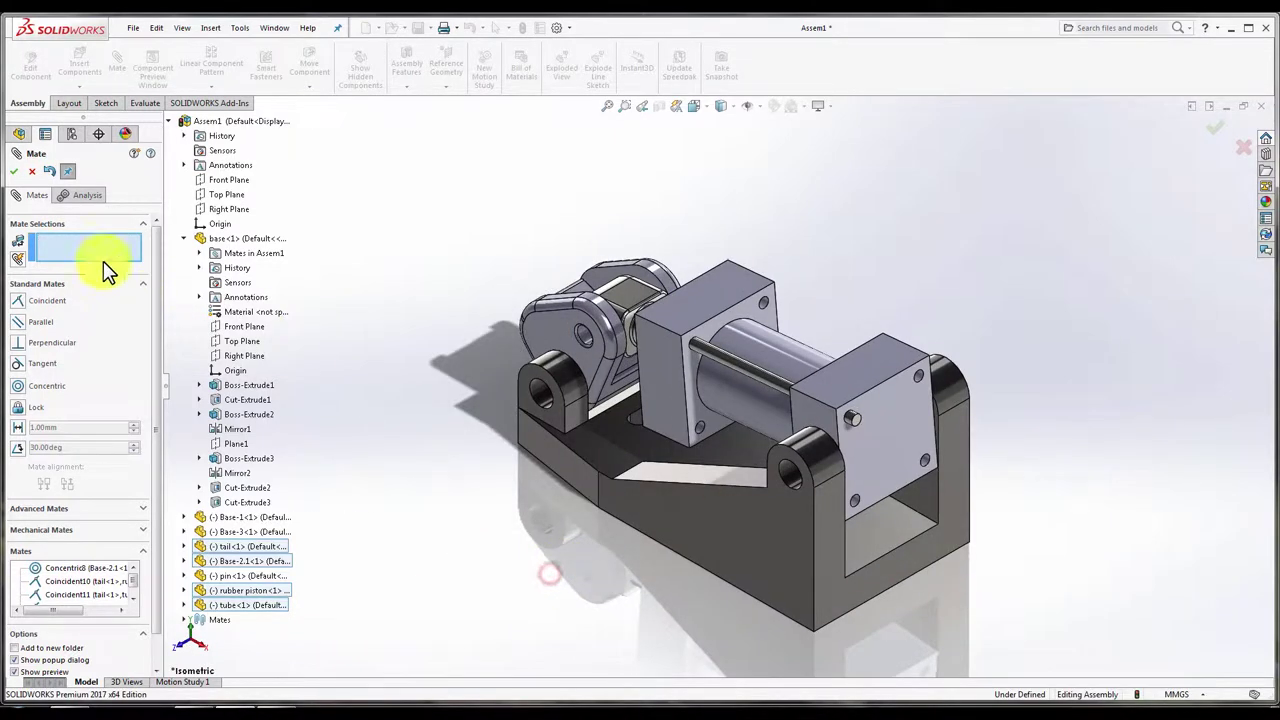
left_click(14, 172)
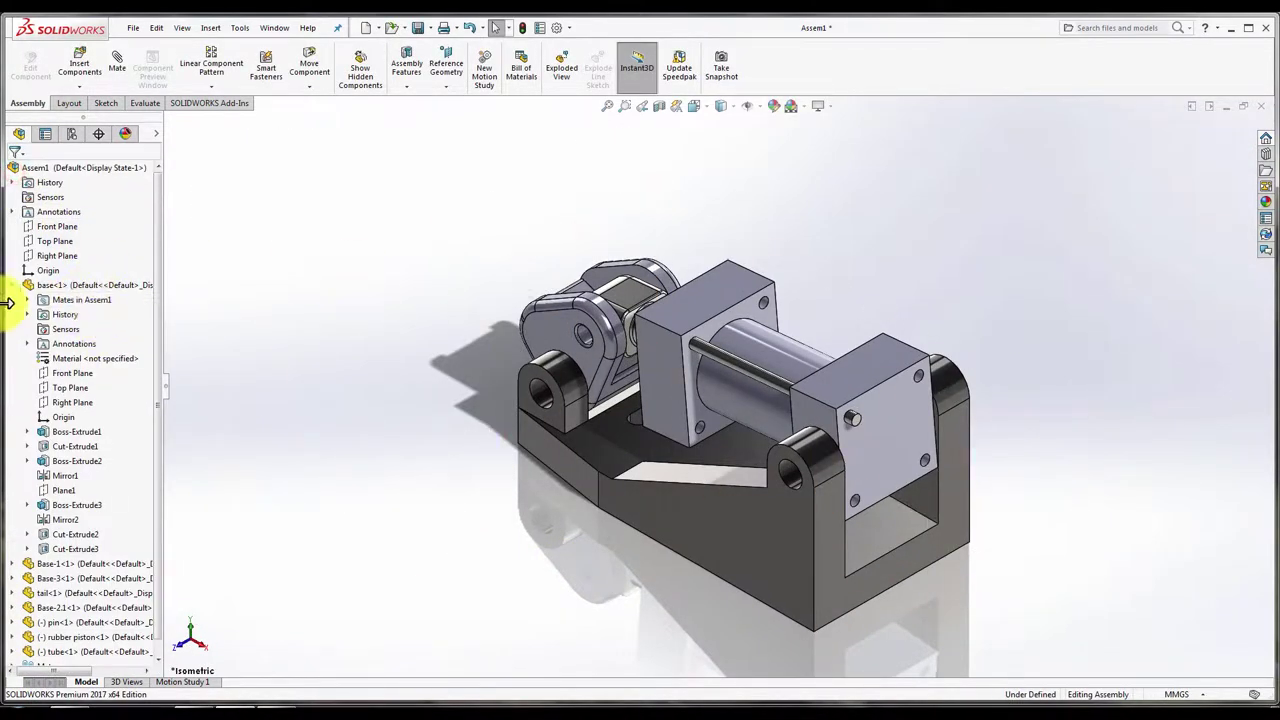
- Insert another pin part and place it in the assembly
left_click(12, 286)
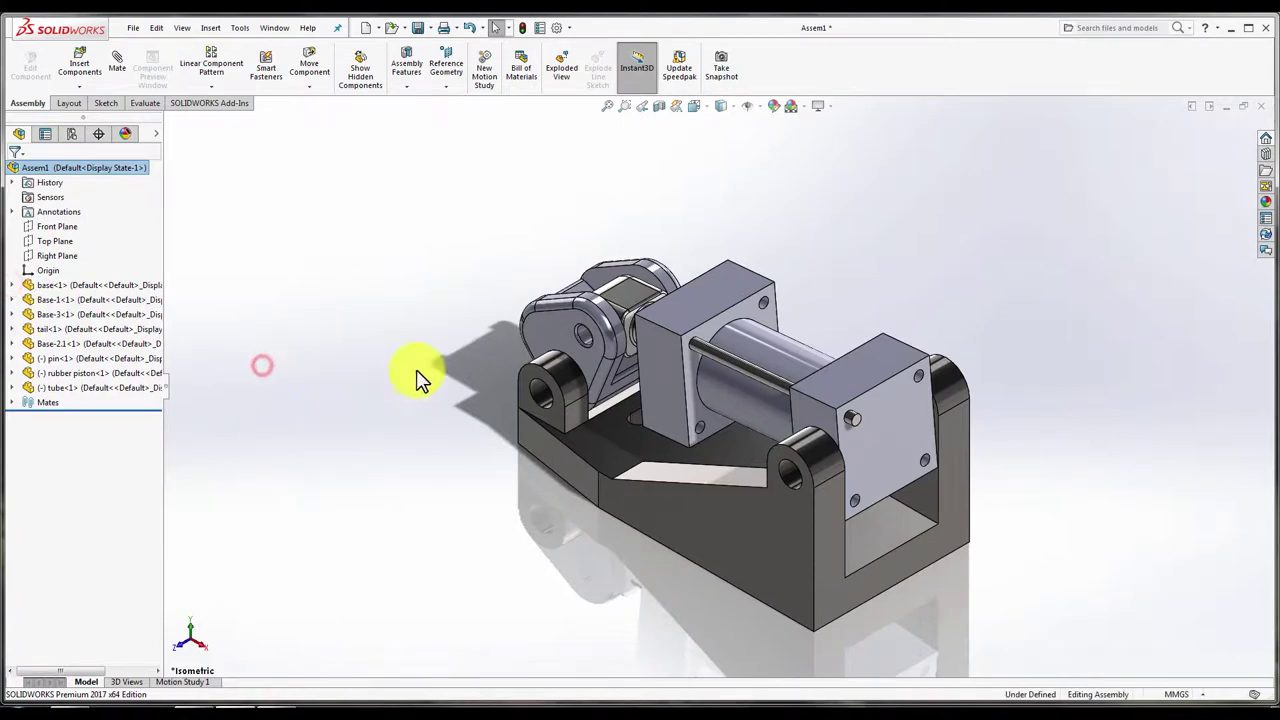
mouse_move(418, 378)
middle_mouse_down()
mouse_move(729, 329)
mouse_move(894, 277)
mouse_move(891, 391)
mouse_move(845, 395)
mouse_move(857, 466)
mouse_move(937, 457)
mouse_move(877, 480)
middle_mouse_up()
scroll(845, 395, "down", 3)
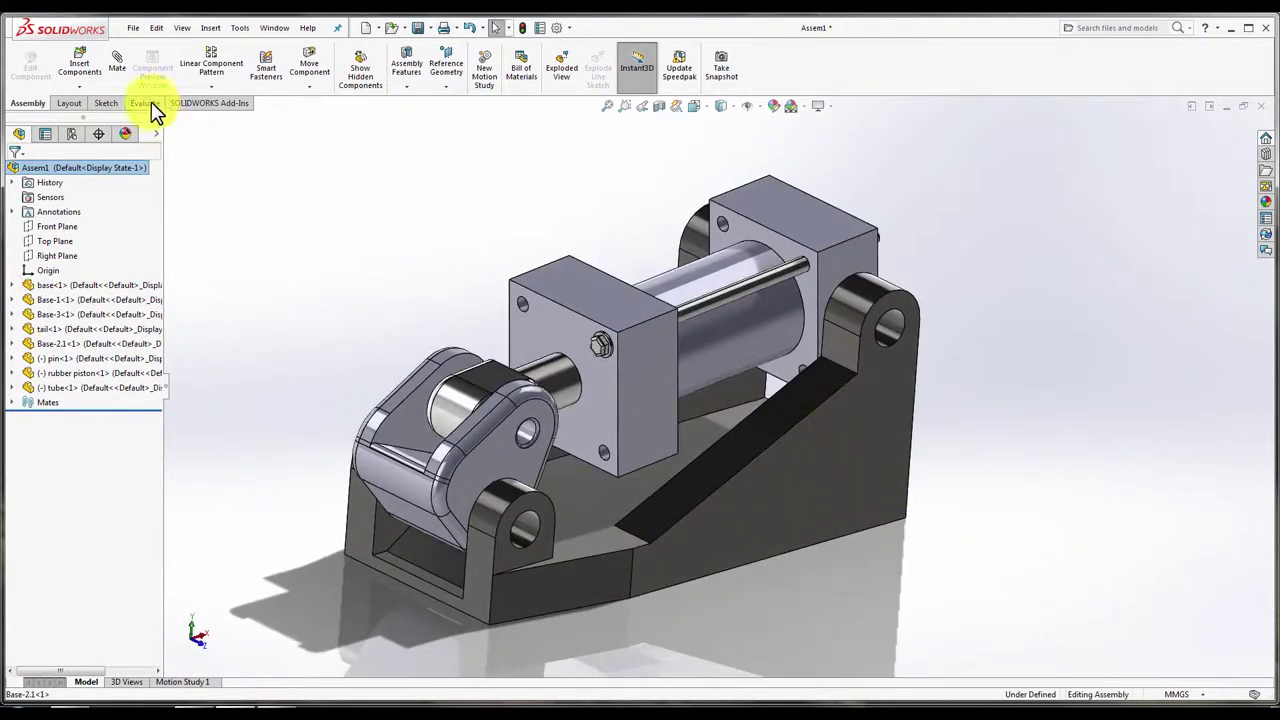
left_click(88, 73)
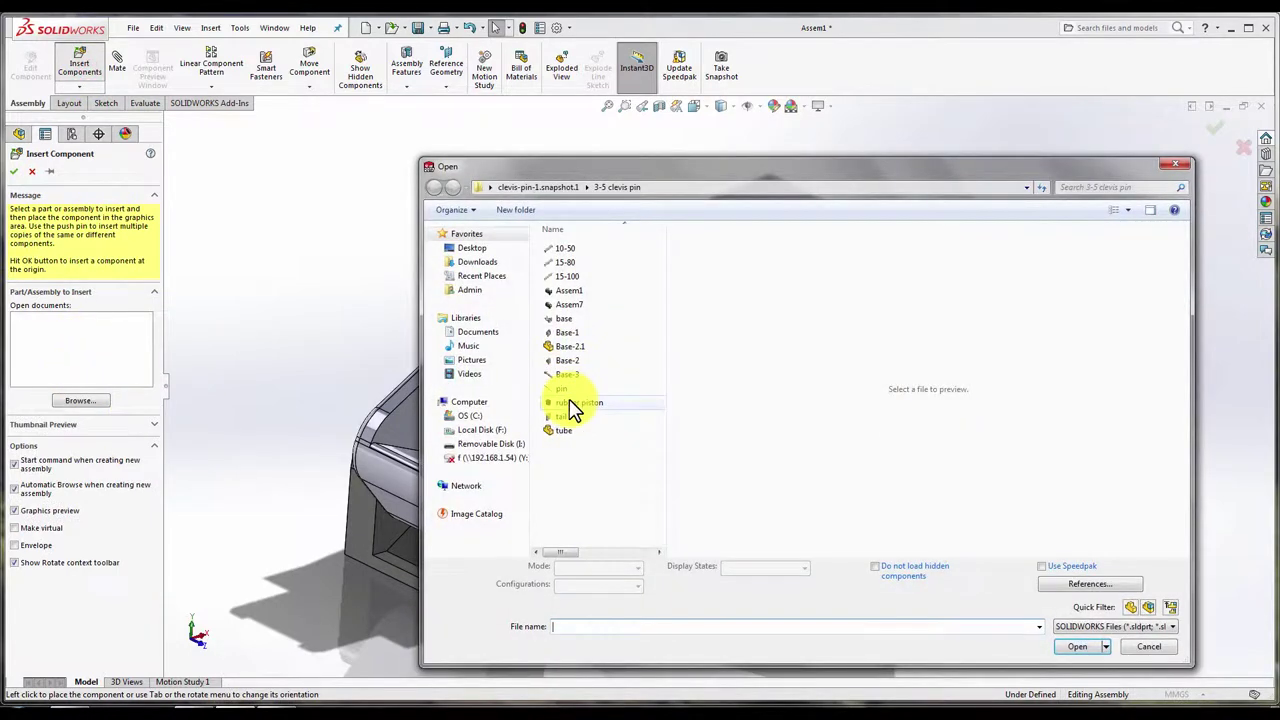
double_click(566, 388)
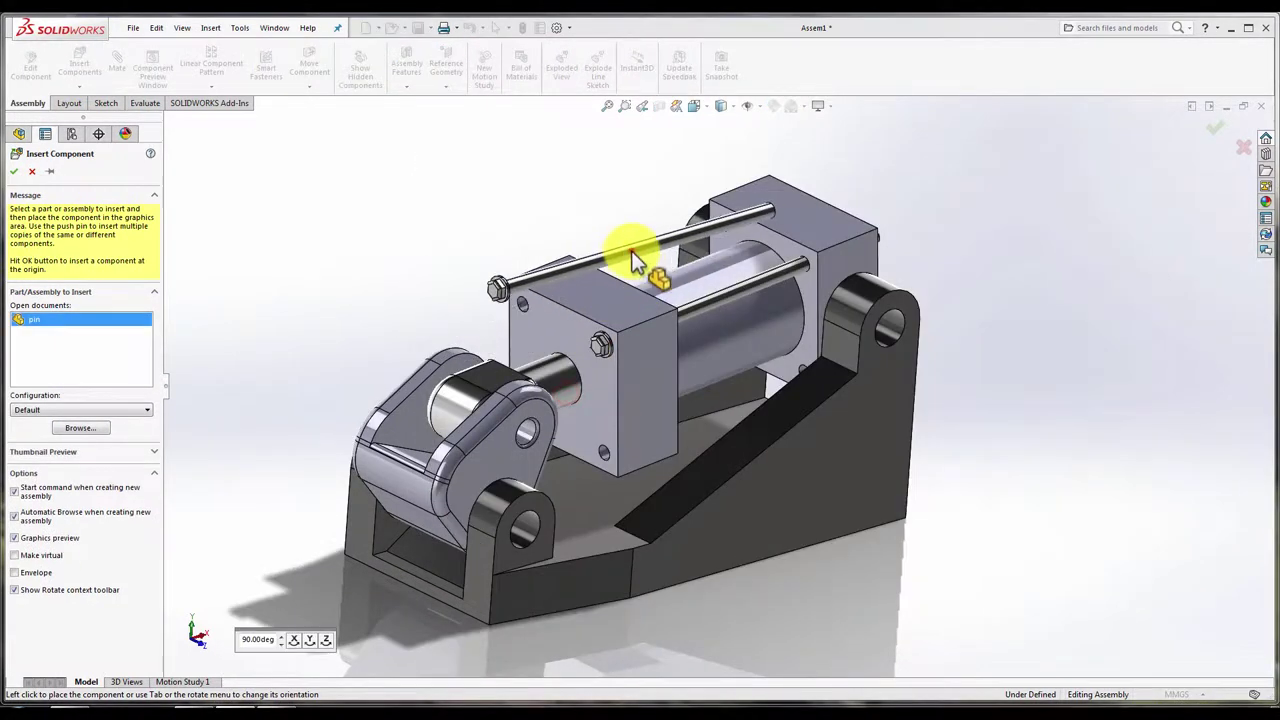
left_click(632, 254)
- Mate the new pin concentric with the front block's bolt hole
left_click(632, 252)
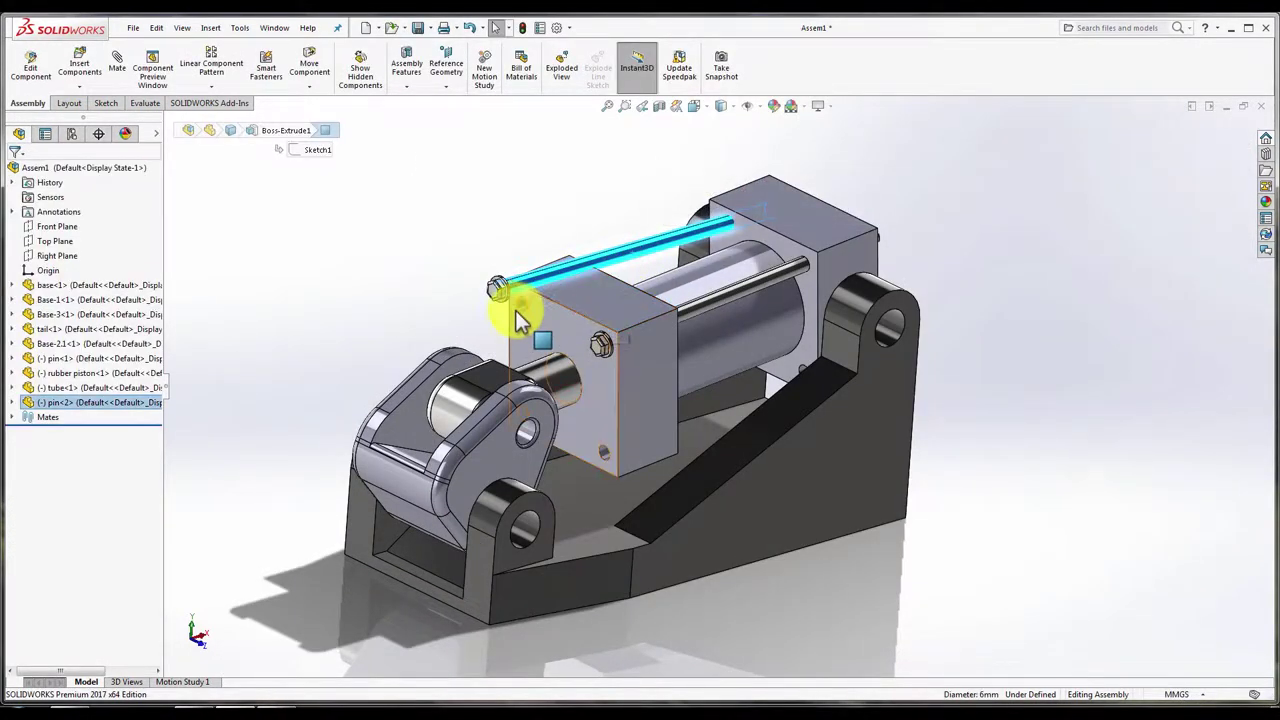
scroll(570, 307, "down", 3)
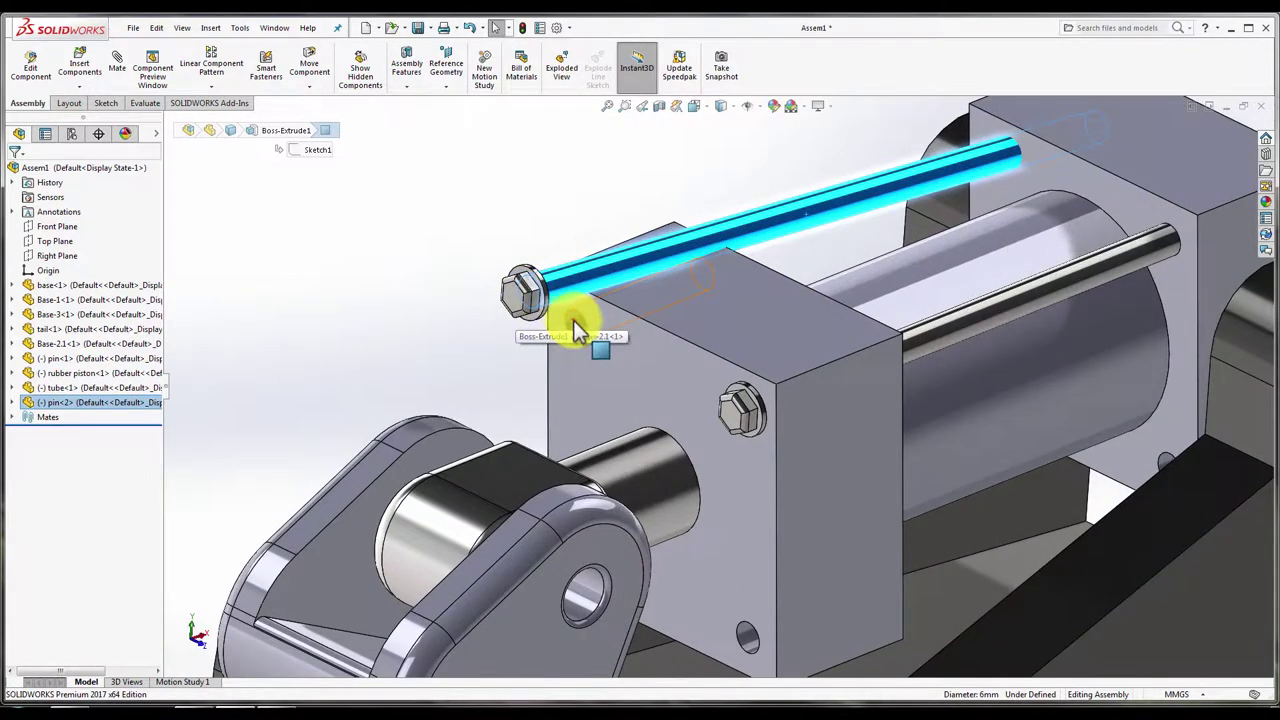
left_click(575, 330, "ctrl")
left_click(117, 78)
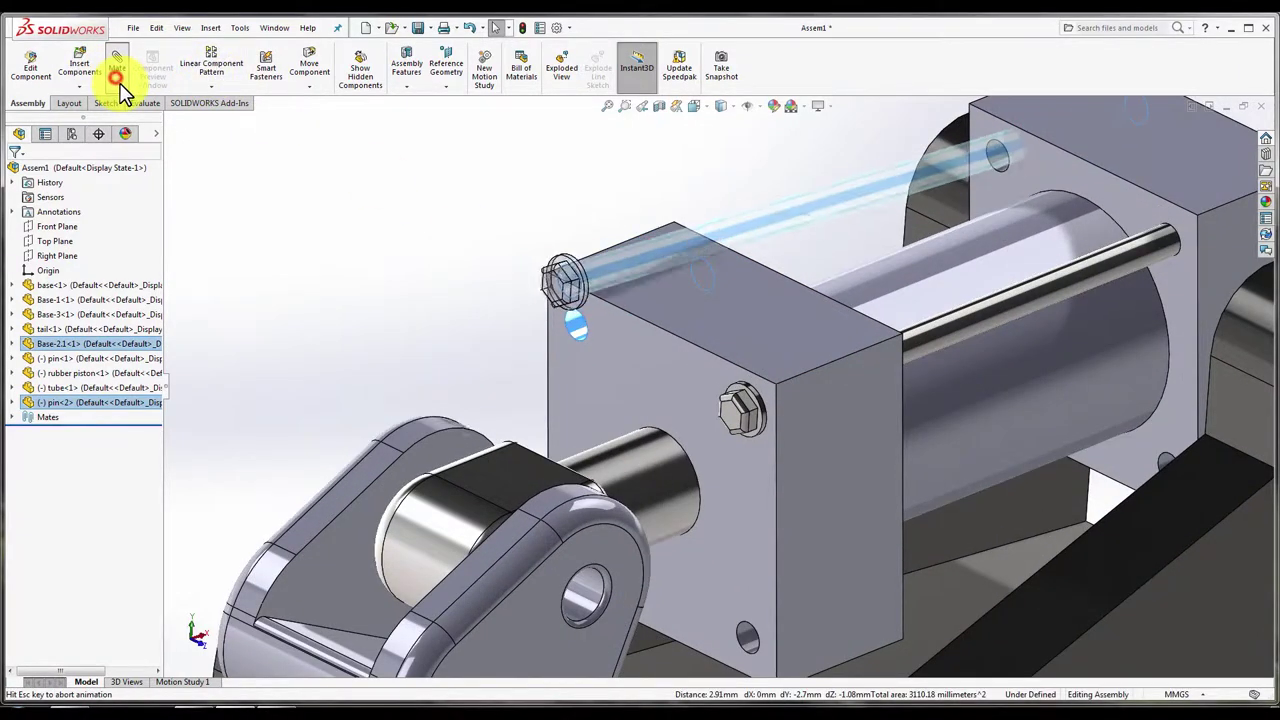
left_click(14, 170)
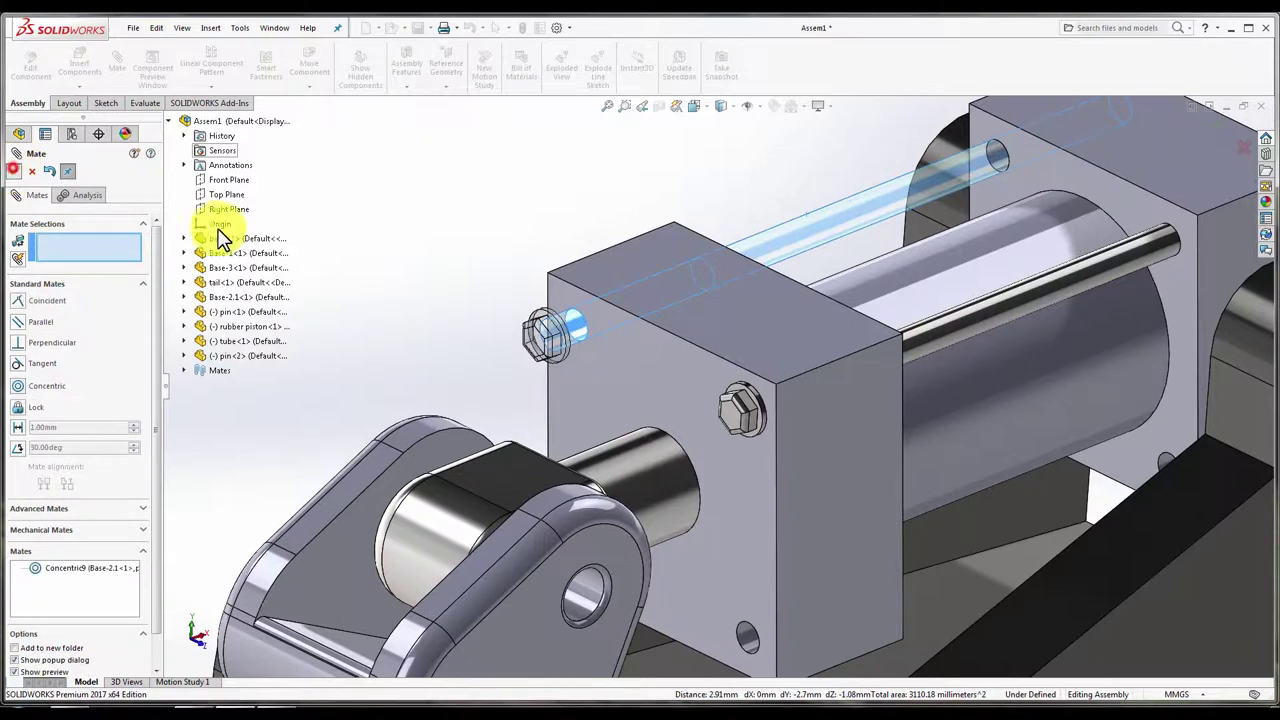
- Mate the pin head face coincident with the front block's outer face
left_click(581, 305)
scroll(608, 312, "down", 2)
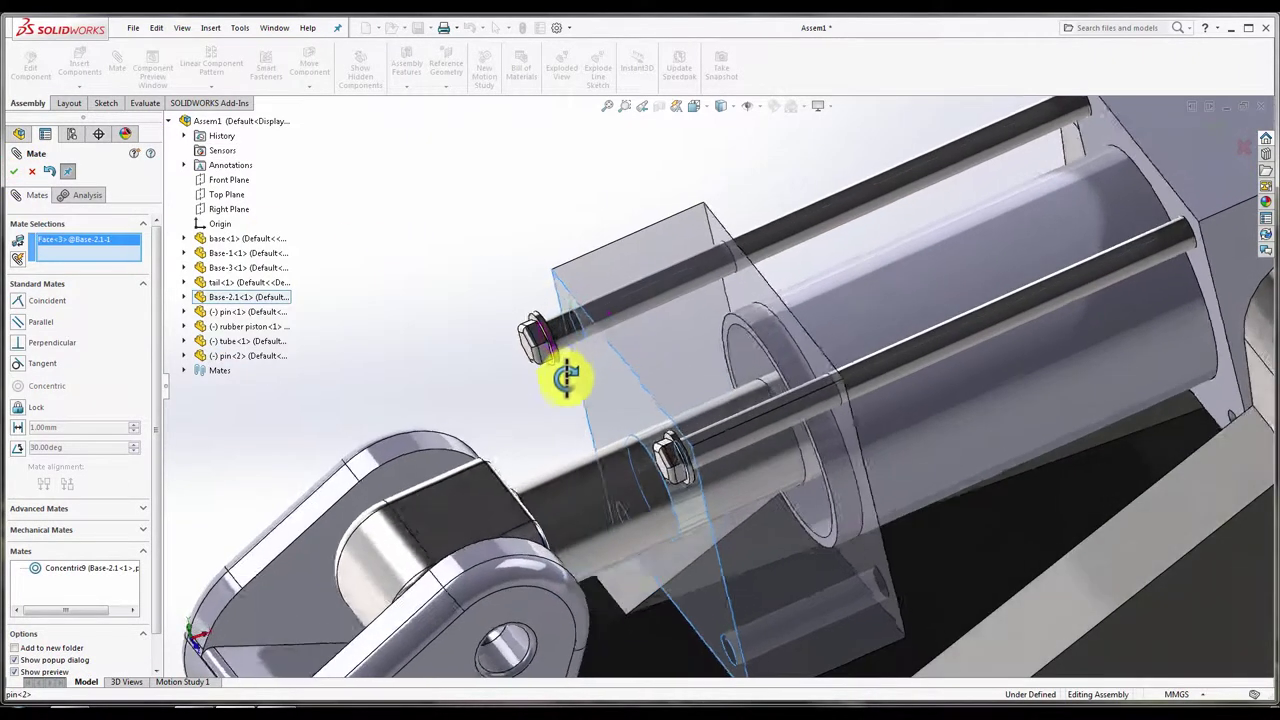
scroll(569, 371, "down", 2)
scroll(528, 423, "down", 2)
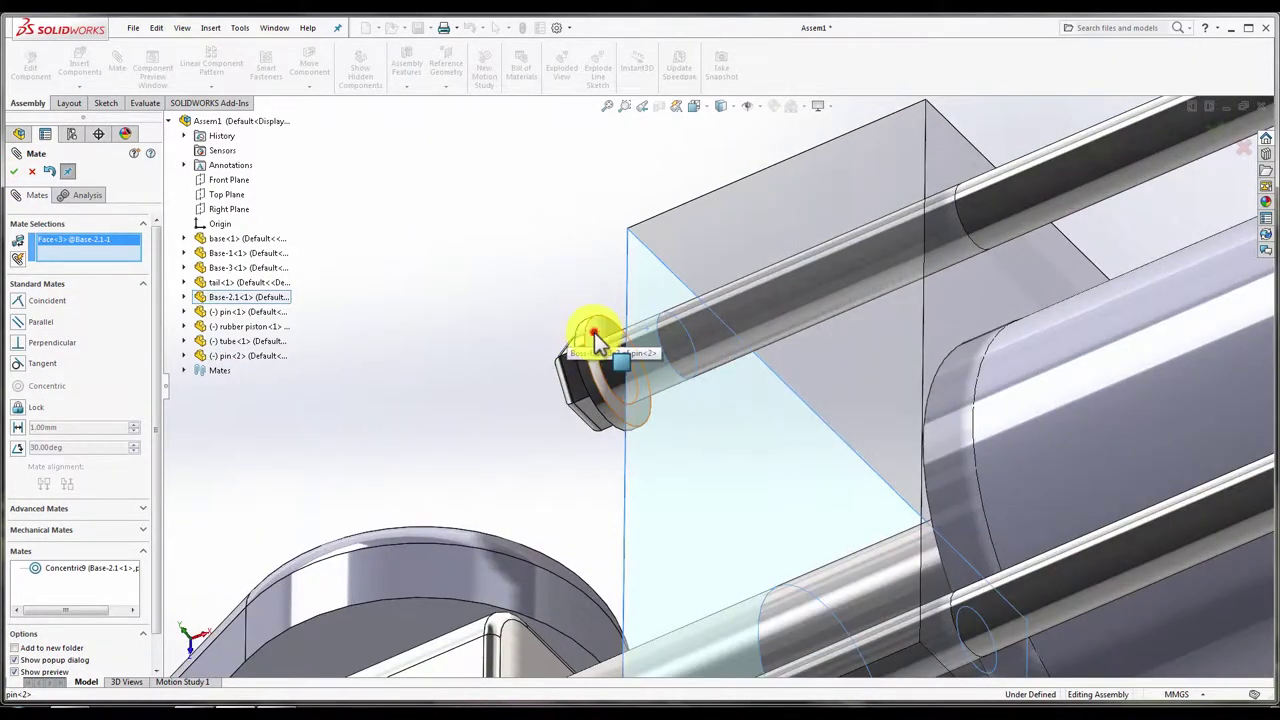
left_click(595, 340)
left_click(312, 212)
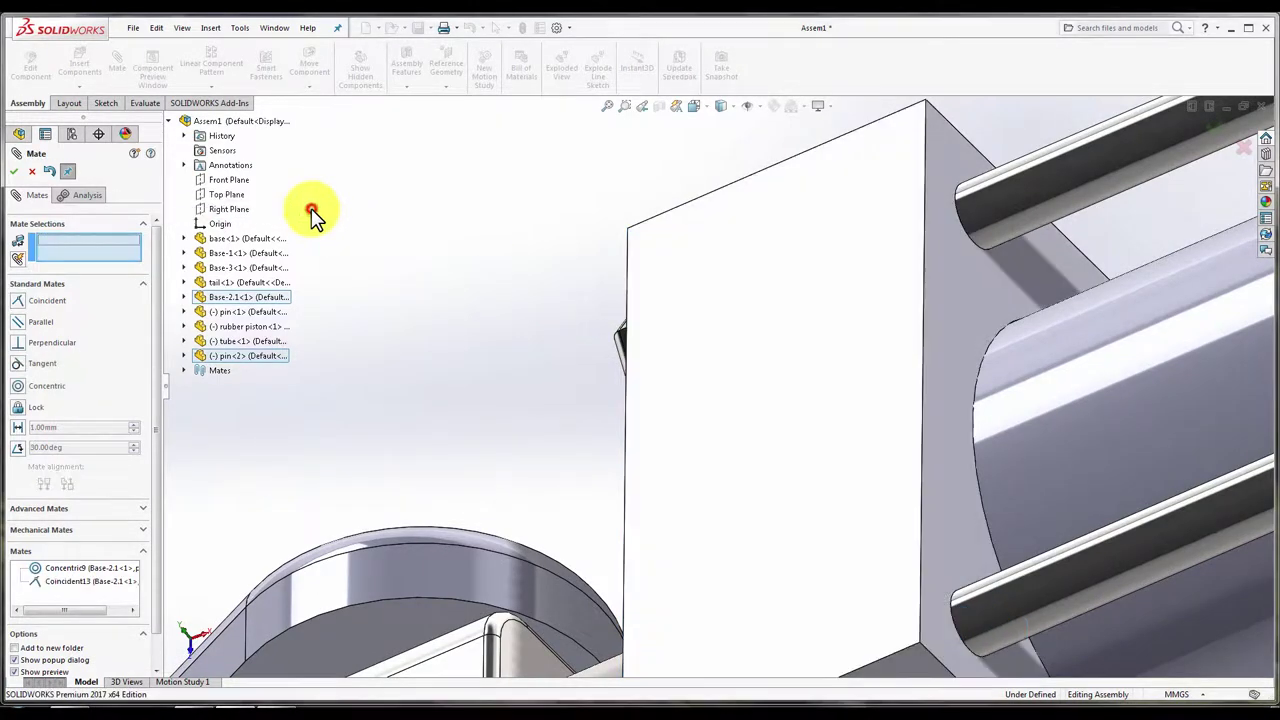
scroll(557, 209, "up", 4)
mouse_move(766, 306)
middle_mouse_down()
mouse_move(894, 271)
mouse_move(1000, 282)
mouse_move(880, 340)
middle_mouse_up()
- Ctrl-drag a copy of the tie-rod pin, creating pin<3> beside the assembly
left_click(17, 172)
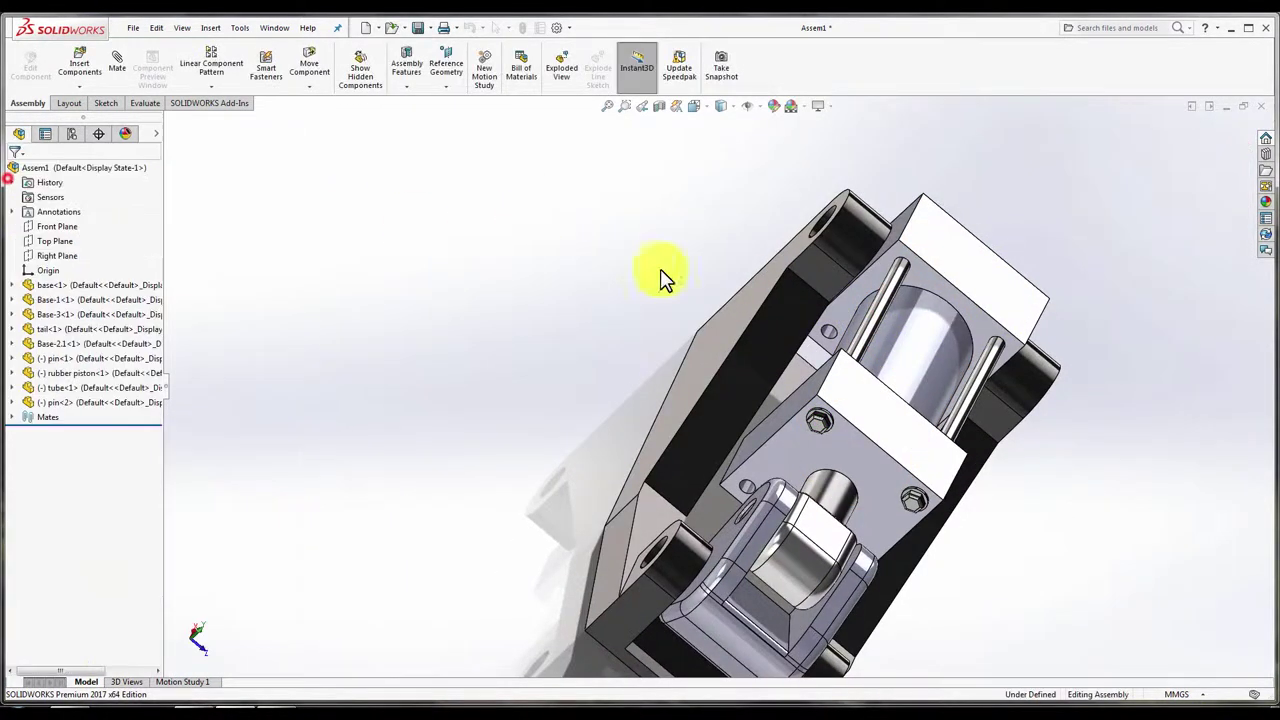
mouse_move(660, 277)
middle_mouse_down()
mouse_move(786, 200)
mouse_move(814, 163)
mouse_move(872, 341)
middle_mouse_up()
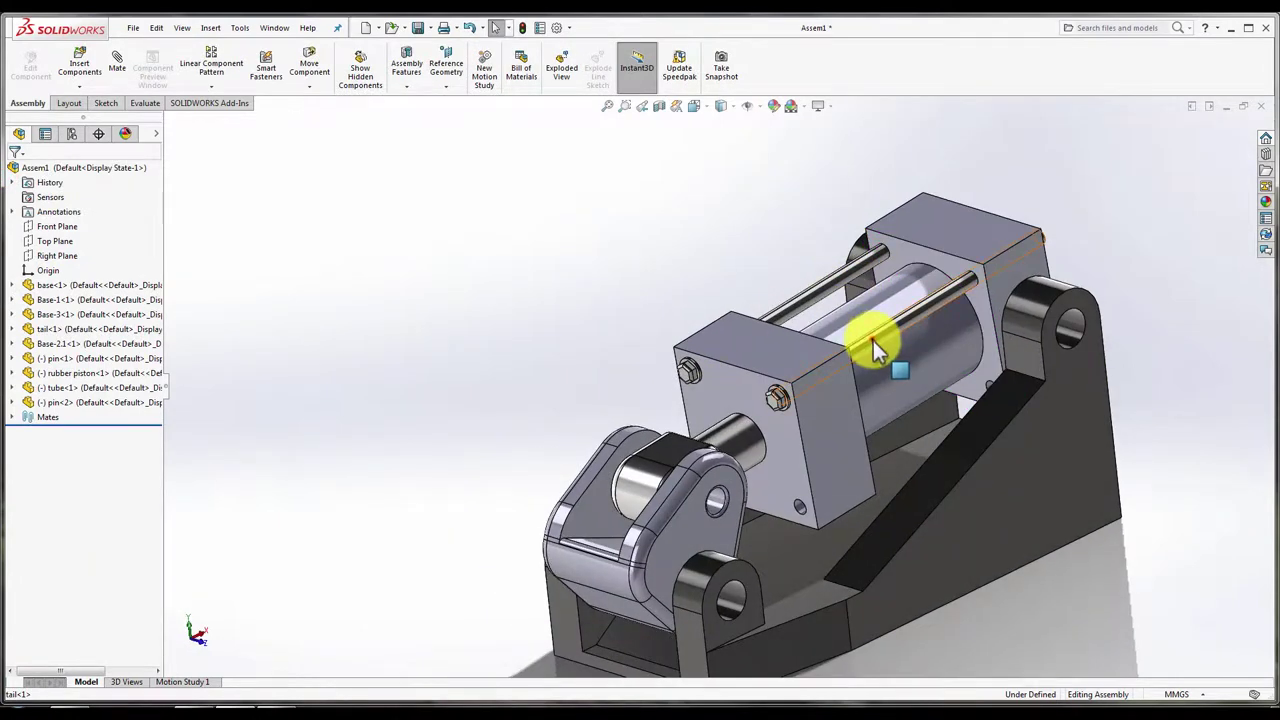
left_click(873, 341)
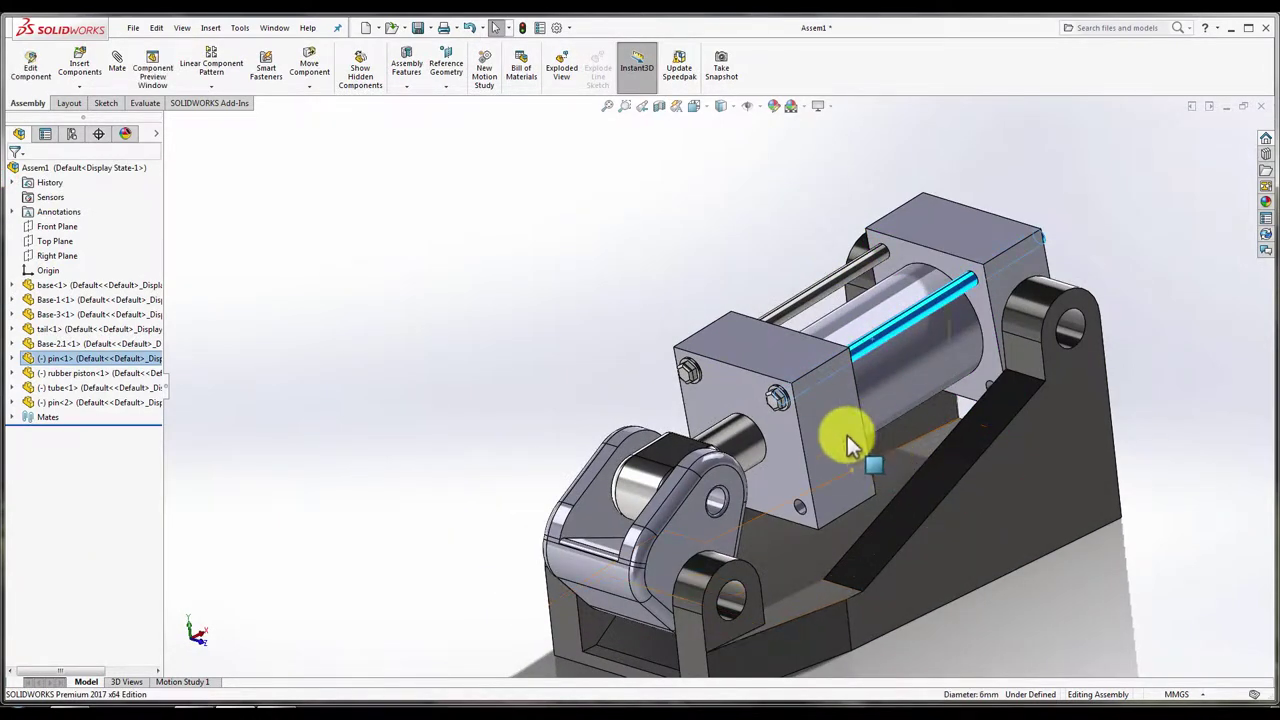
scroll(870, 436, "up", 2)
scroll(893, 440, "up", 2)
scroll(775, 425, "down", 5)
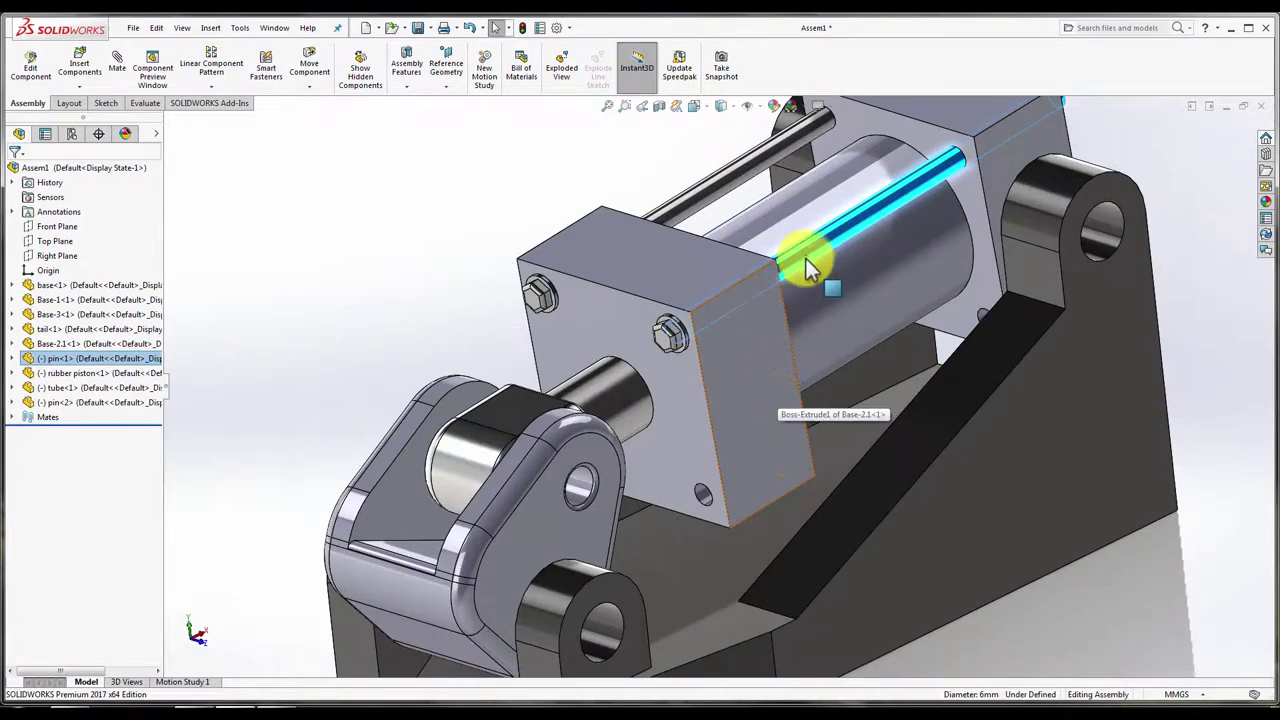
left_click_drag(810, 268, 829, 335)
mouse_move(935, 455)
left_mouse_down()
mouse_move(1084, 503)
mouse_move(1078, 527)
mouse_move(861, 459)
left_mouse_up()
scroll(861, 459, "up", 2)
mouse_move(861, 314)
left_mouse_down()
mouse_move(812, 287)
mouse_move(1063, 409)
left_mouse_up()
left_click(1043, 451)
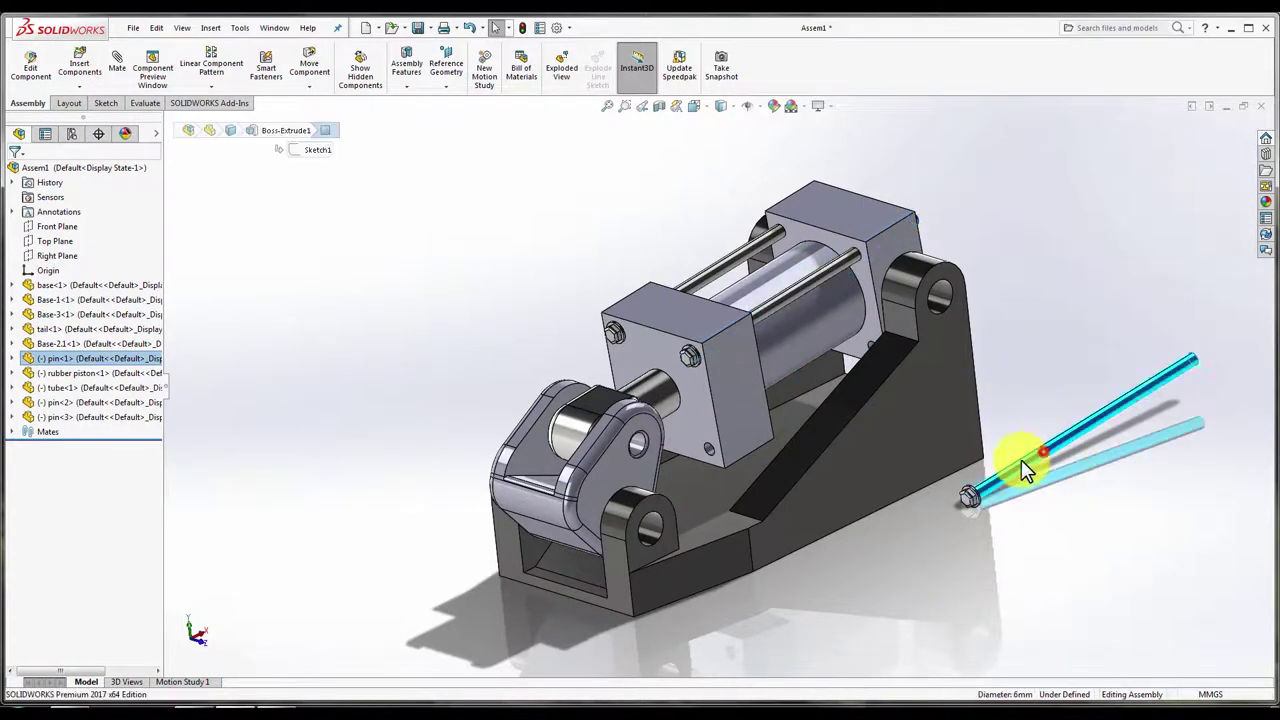
scroll(722, 447, "down", 3)
- Mate pin<3> concentric with its Base-2.1 hole and its end face coincident with the plate
right_click(711, 447)
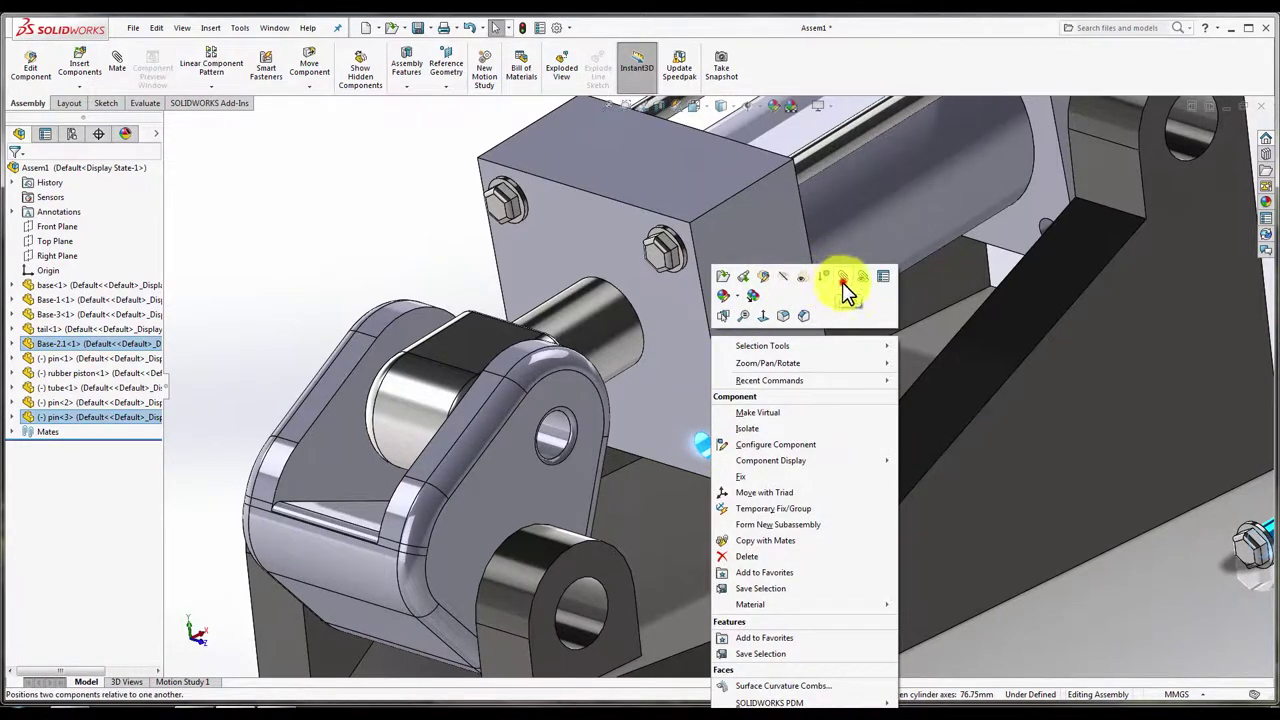
left_click(843, 284)
left_click(995, 437)
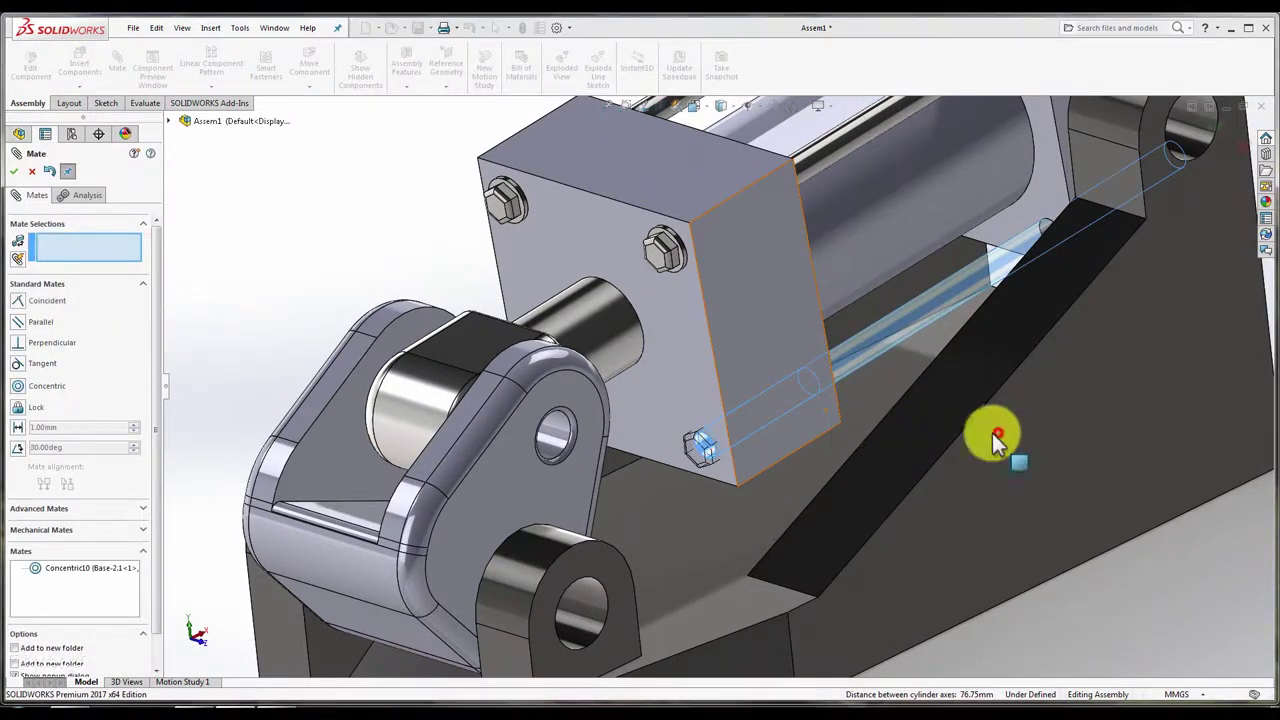
left_click(704, 400)
mouse_move(787, 474)
middle_mouse_down()
mouse_move(735, 560)
mouse_move(711, 566)
middle_mouse_up()
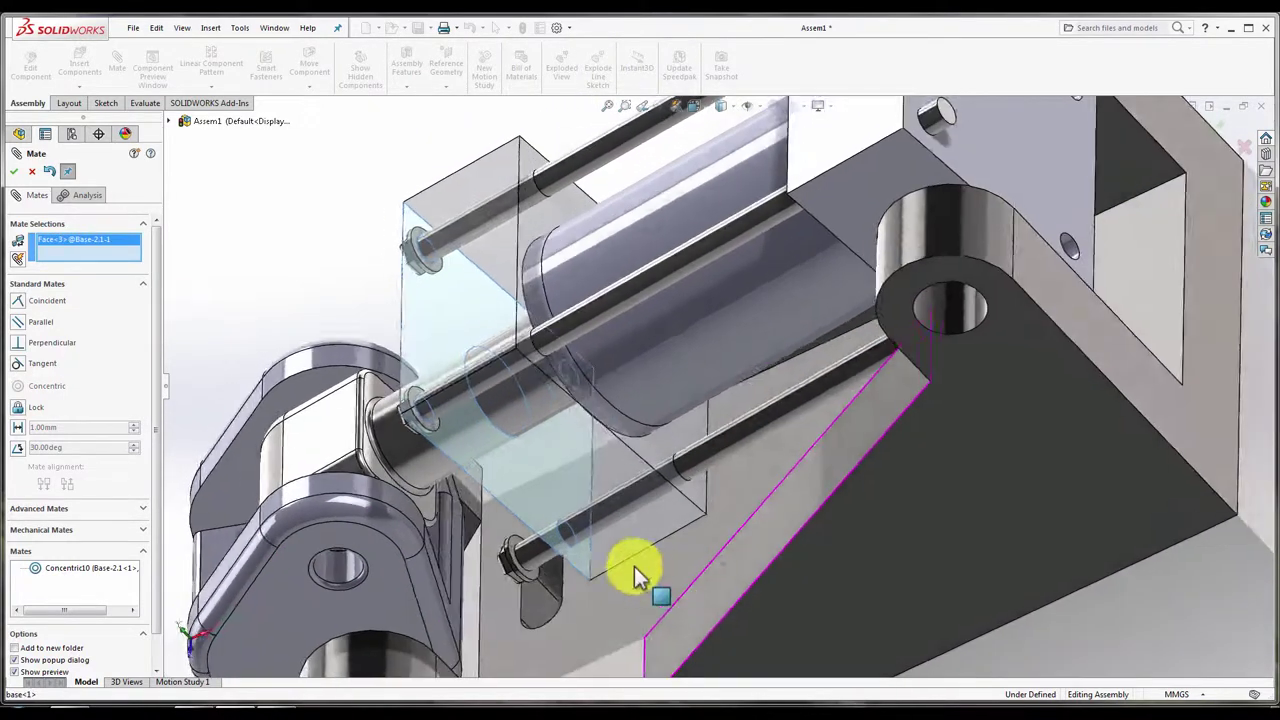
scroll(546, 535, "down", 3)
left_click(523, 543)
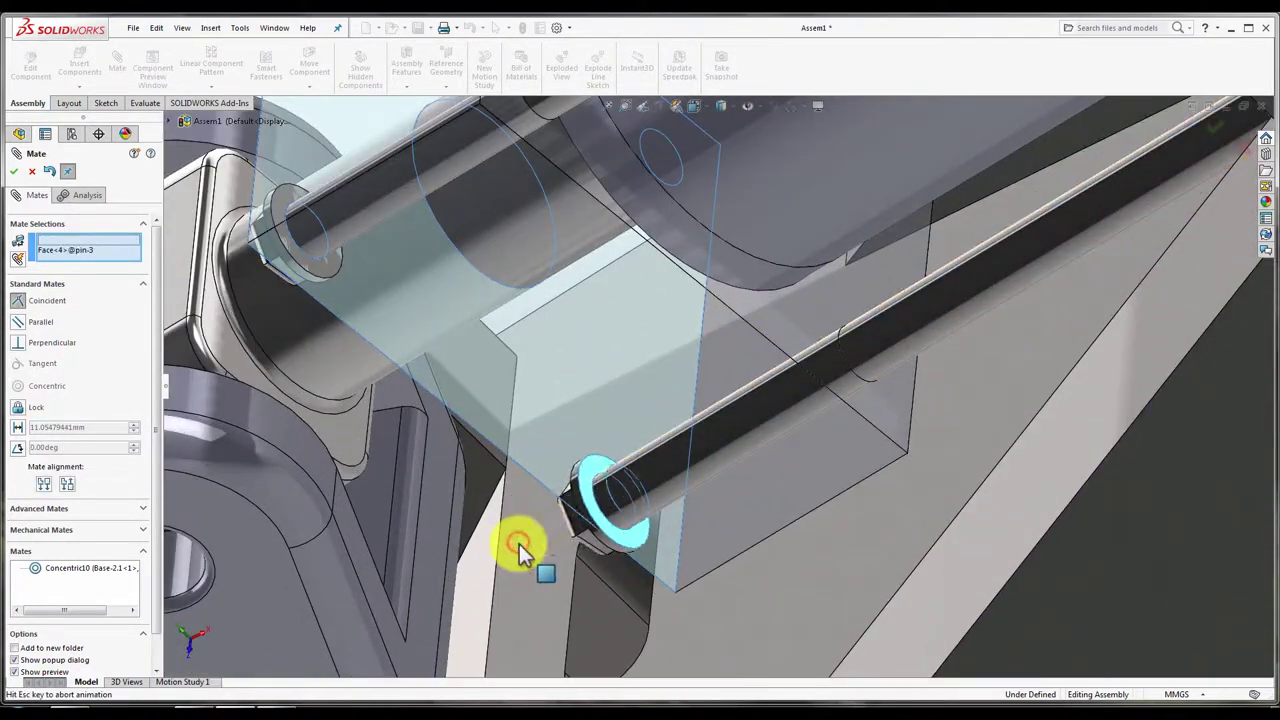
left_click(490, 566)
- Orbit the assembly and select the upper and lower tie rods to check them
scroll(660, 523, "up", 6)
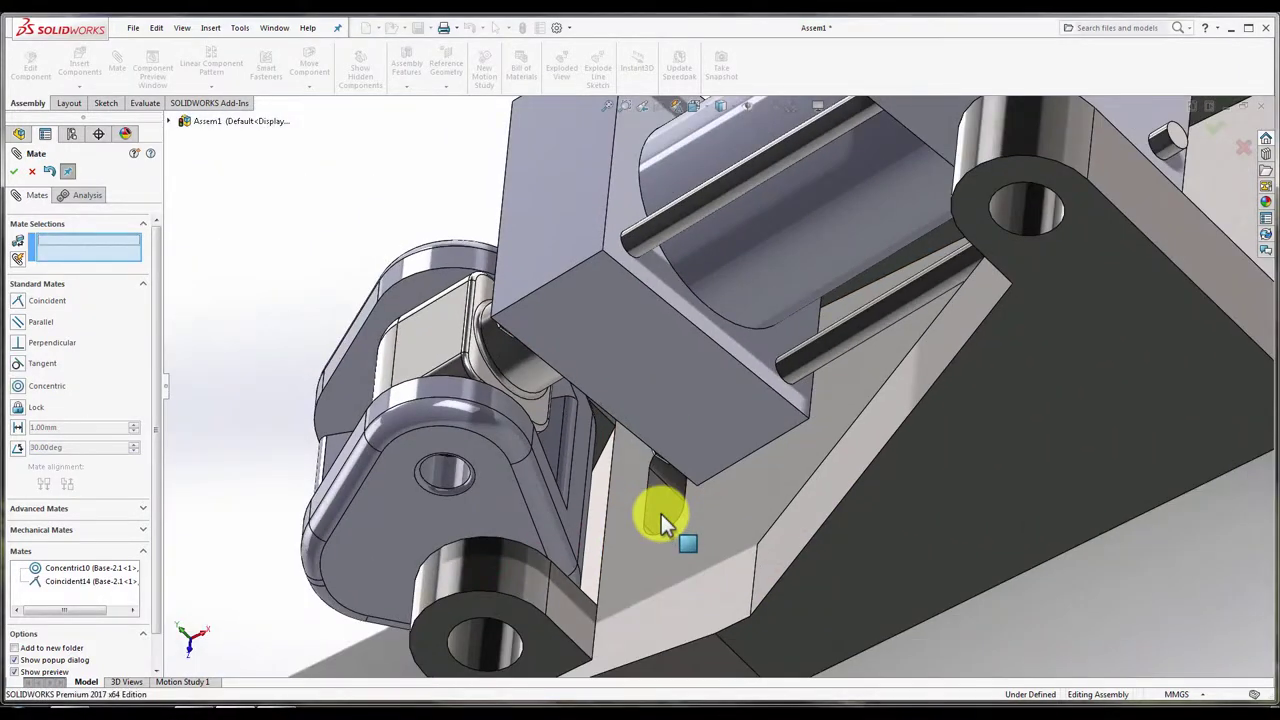
mouse_move(666, 523)
middle_mouse_down()
mouse_move(813, 450)
mouse_move(914, 506)
mouse_move(903, 566)
middle_mouse_up()
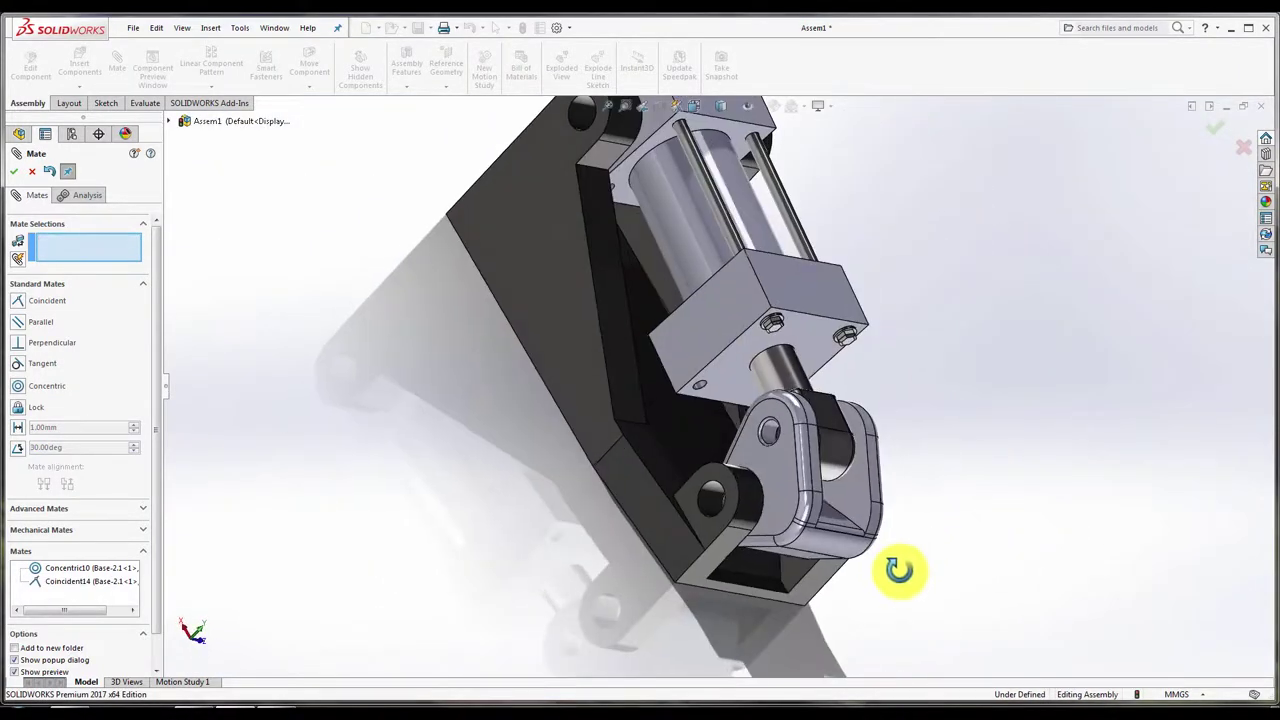
scroll(682, 470, "down", 4)
scroll(682, 470, "up", 4)
scroll(686, 449, "up", 3)
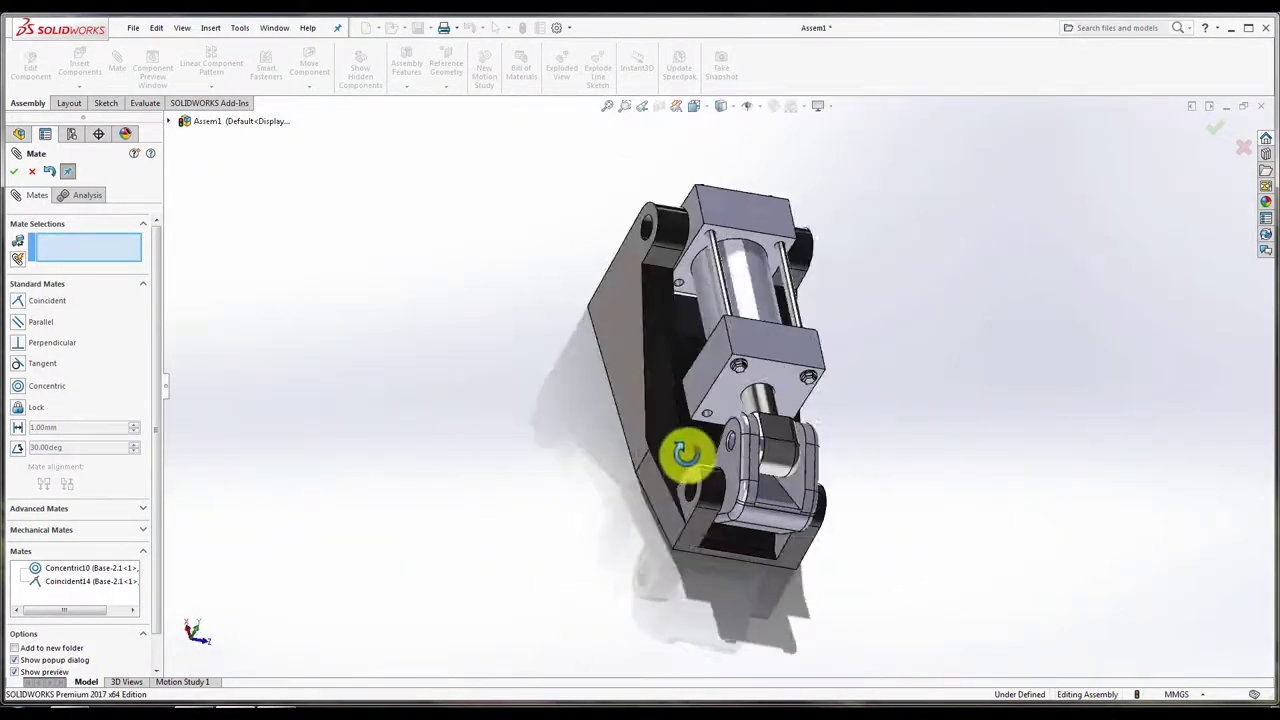
mouse_move(686, 449)
middle_mouse_down()
mouse_move(674, 400)
mouse_move(893, 335)
mouse_move(837, 437)
mouse_move(734, 375)
middle_mouse_up()
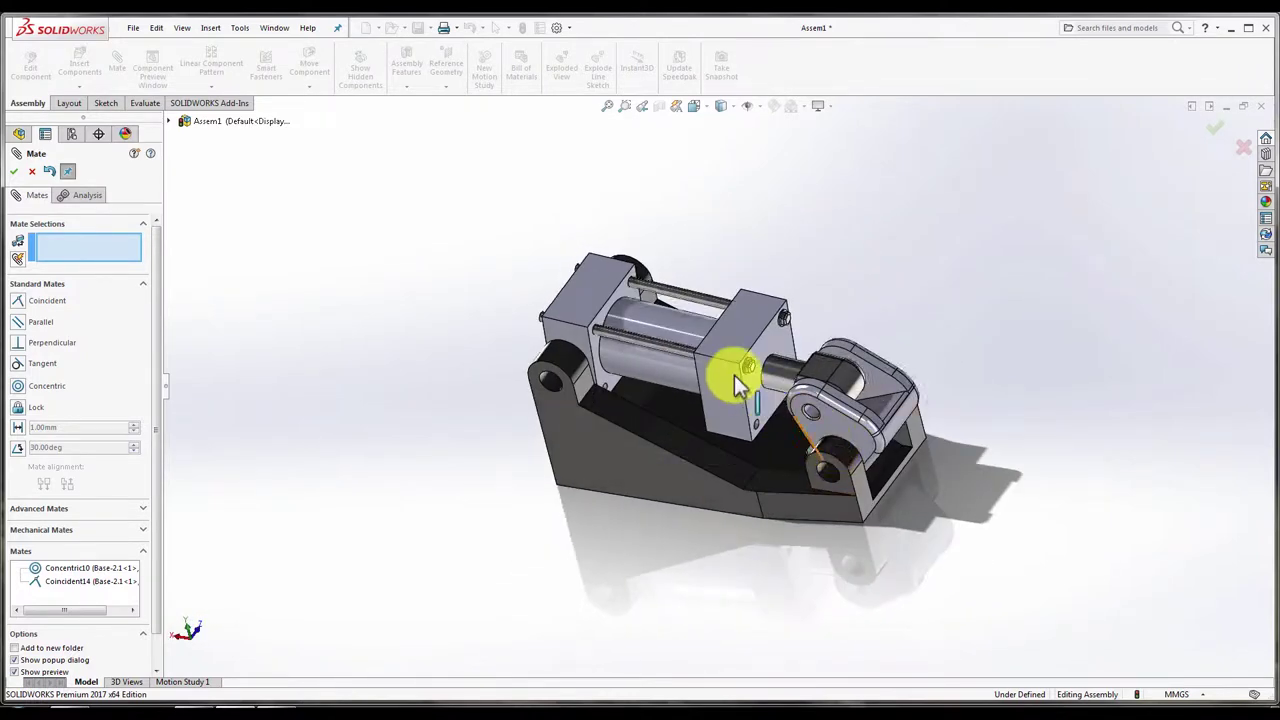
scroll(734, 375, "down", 4)
left_click(637, 340)
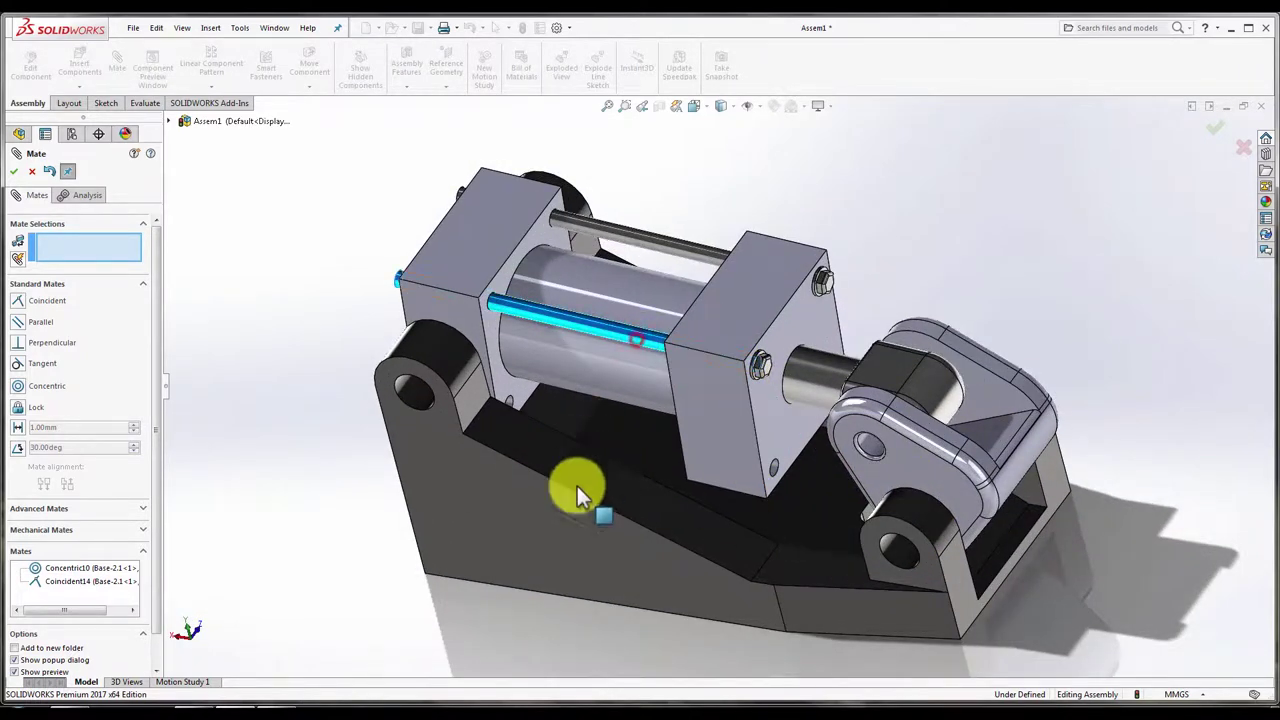
left_click(525, 326)
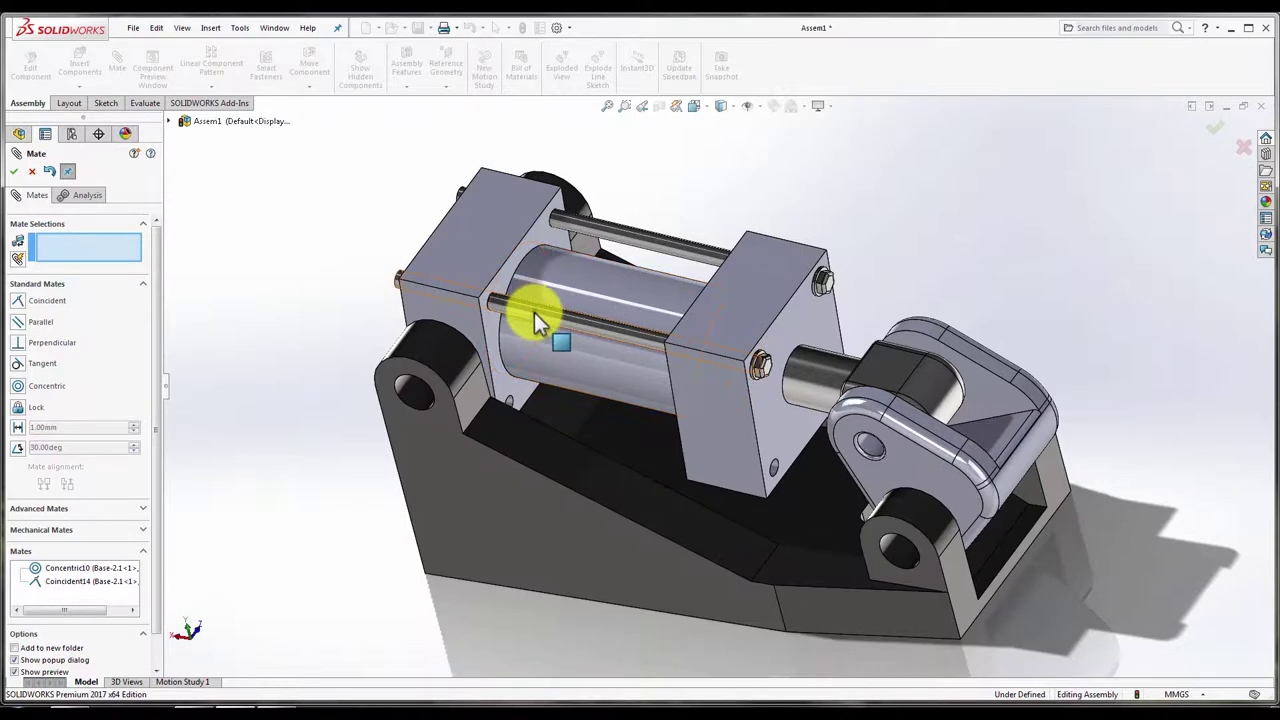
left_click(534, 312)
left_click(589, 331)
left_click(589, 331)
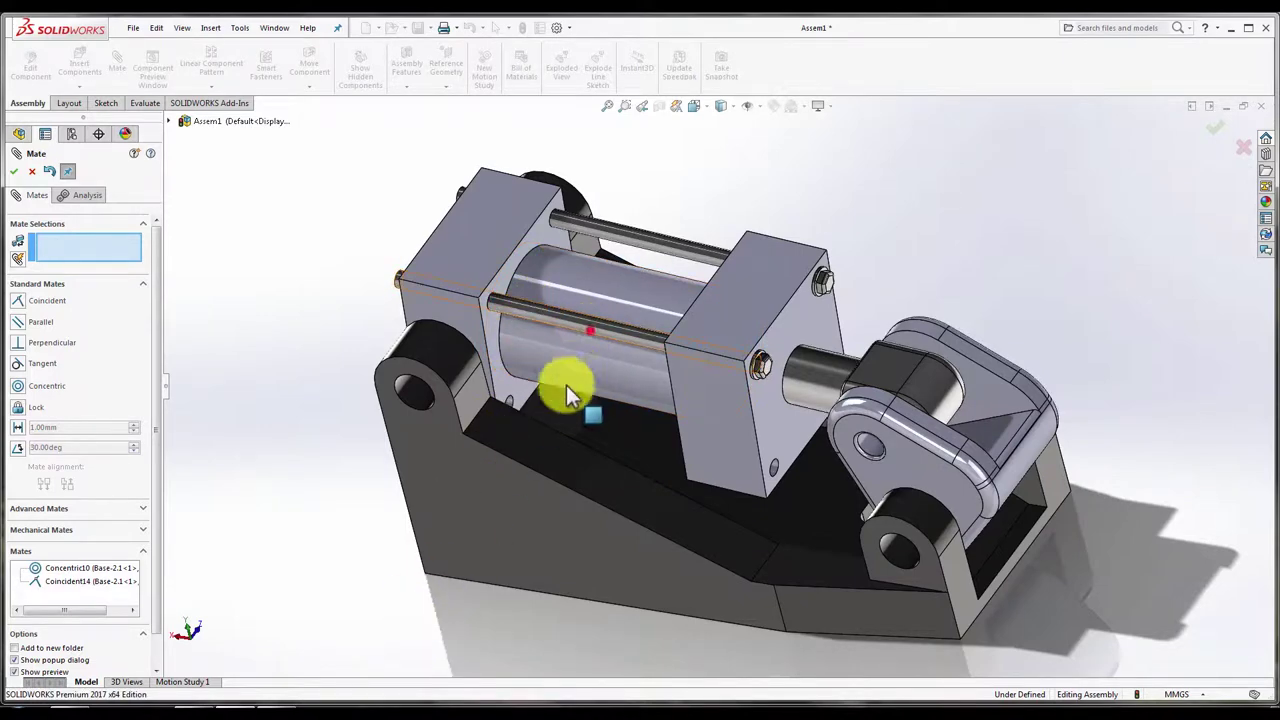
- Close Mate, then drag the lower pin out of the cylinder twice, undoing each move
left_click(373, 355)
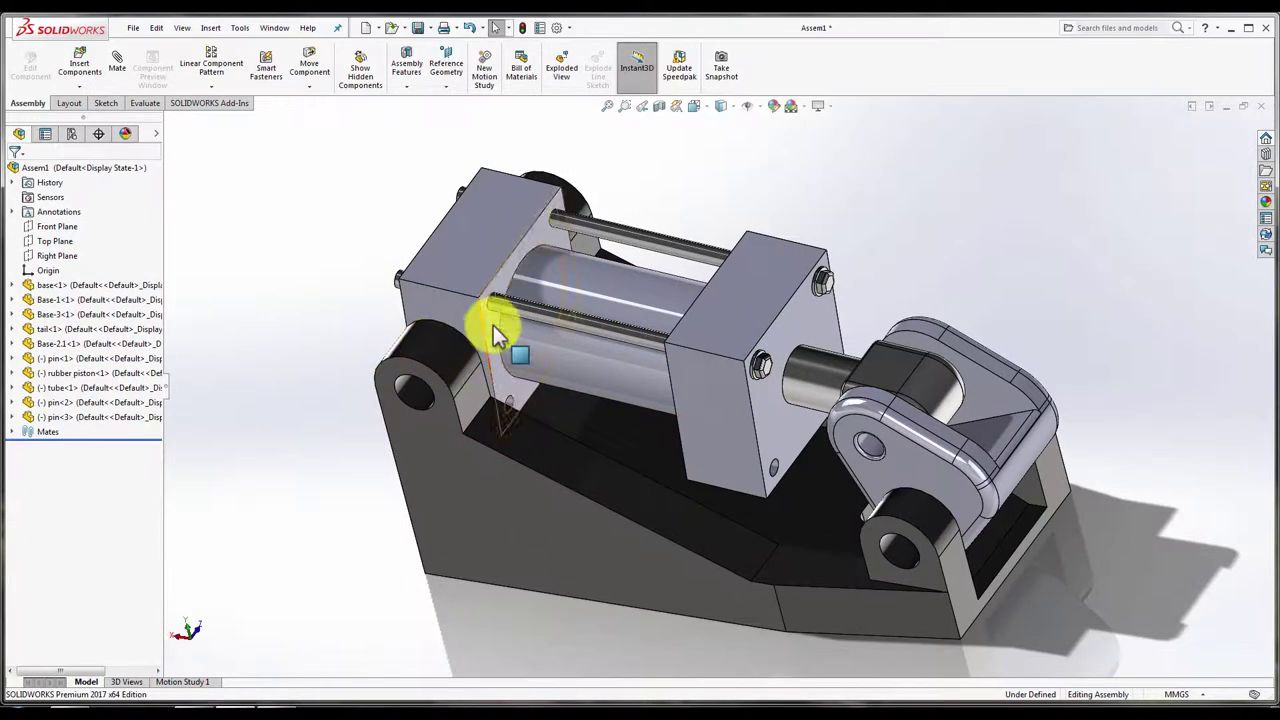
left_click_drag(527, 315, 442, 581)
key("ctrl+z")
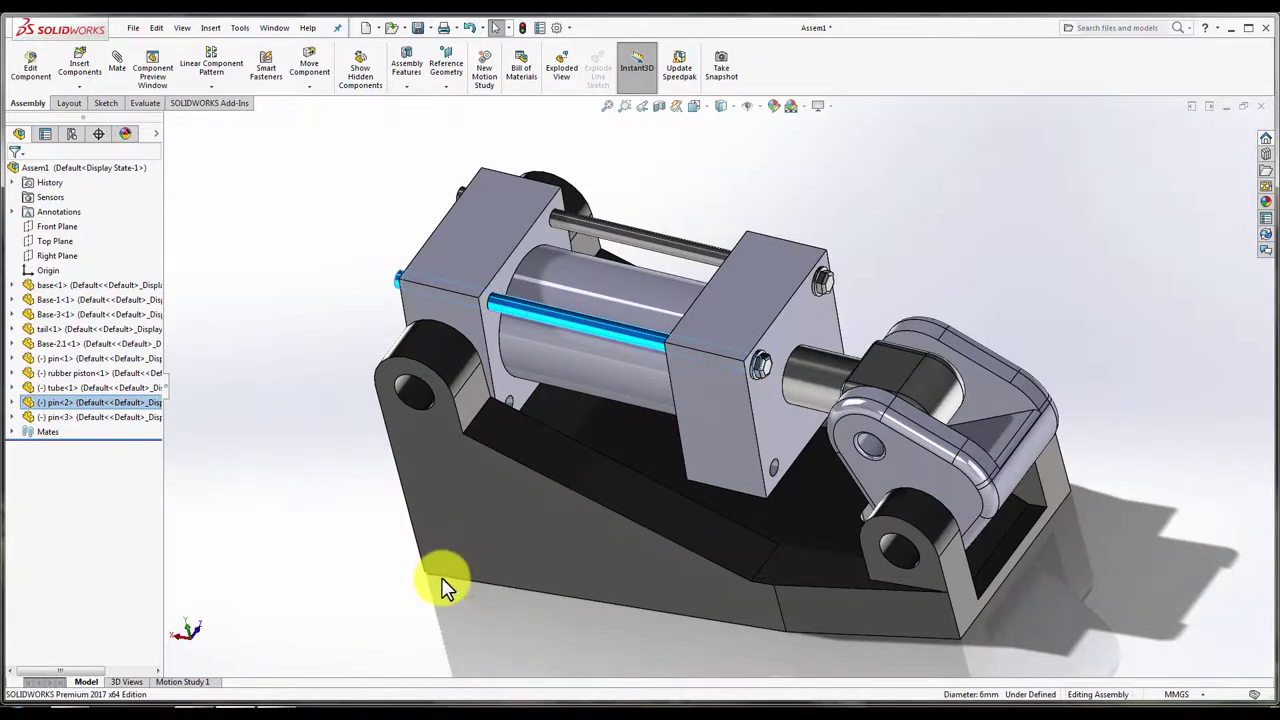
left_click(589, 331)
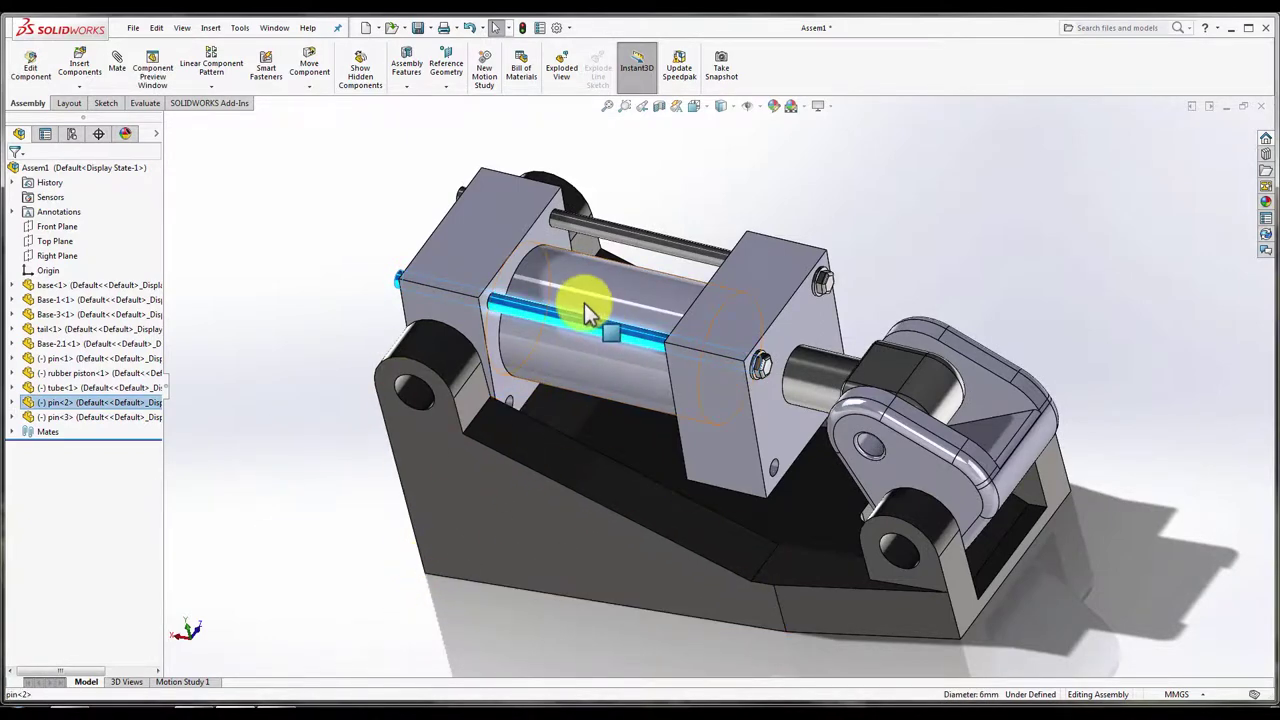
left_click_drag(577, 323, 469, 600)
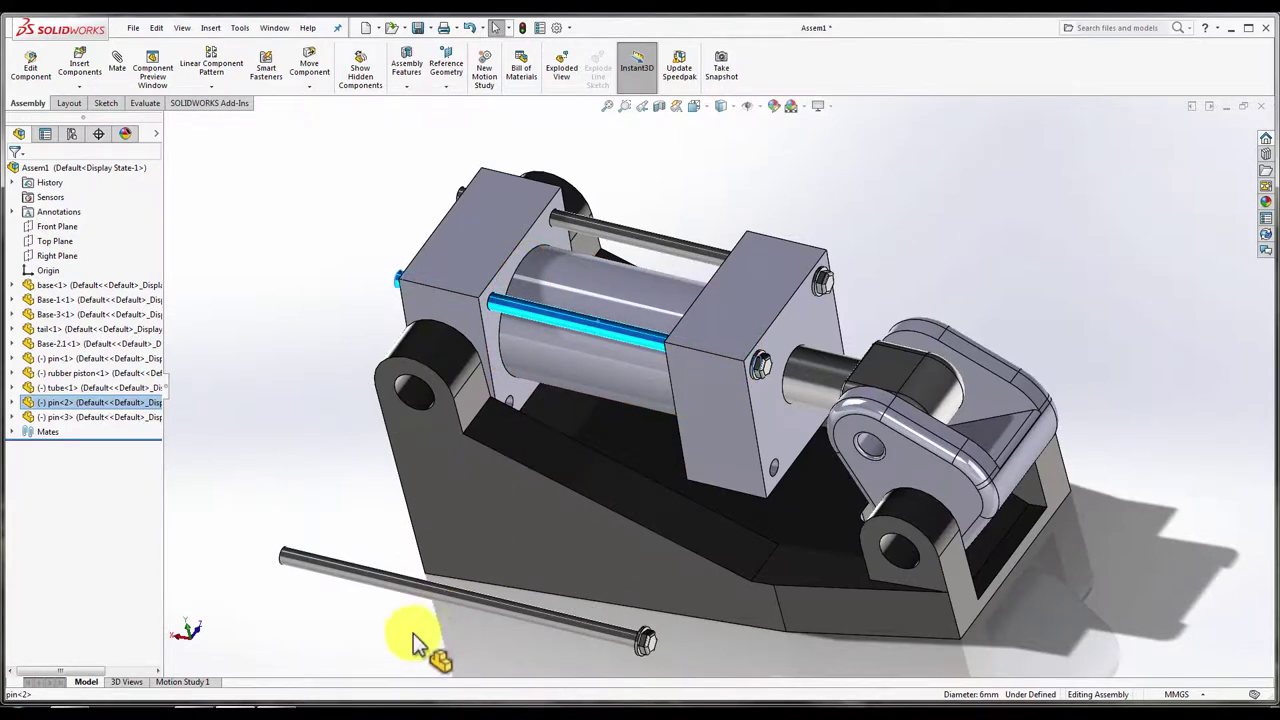
key("ctrl+z")
scroll(638, 394, "up", 3)
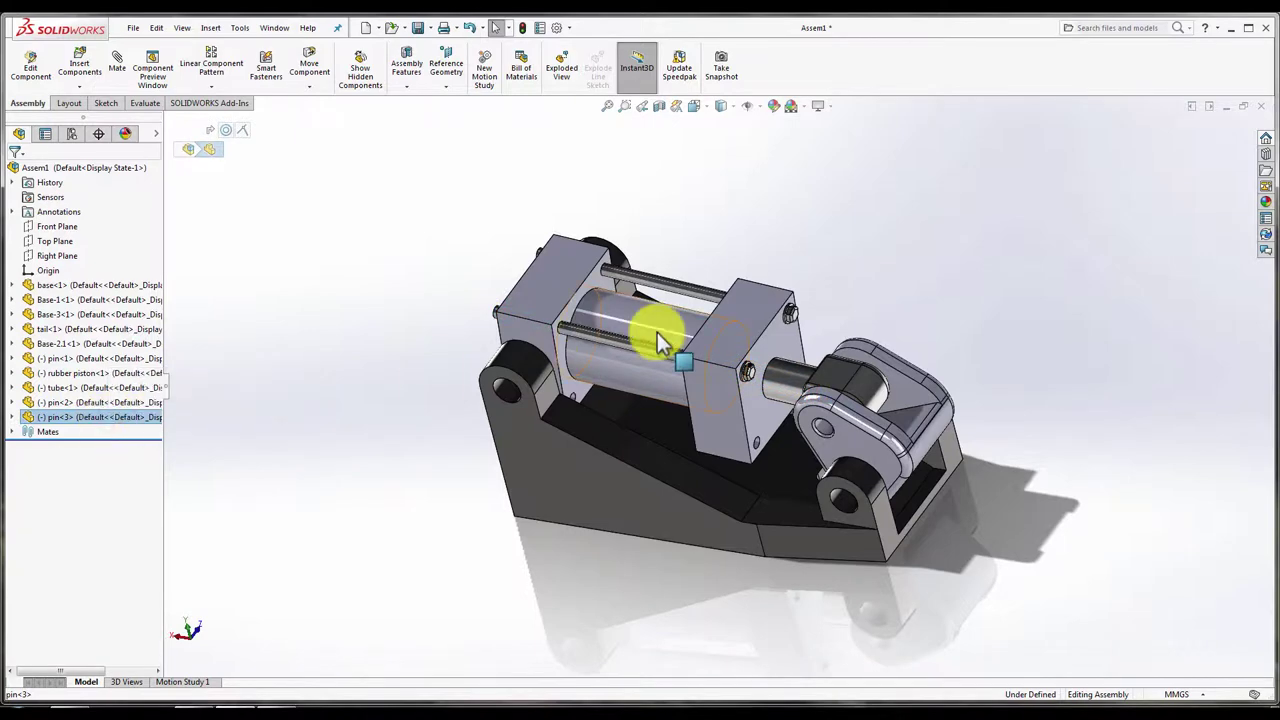
- Check the pin component's options, then load the pin part for a new insertion
left_click(635, 347)
right_click(633, 347)
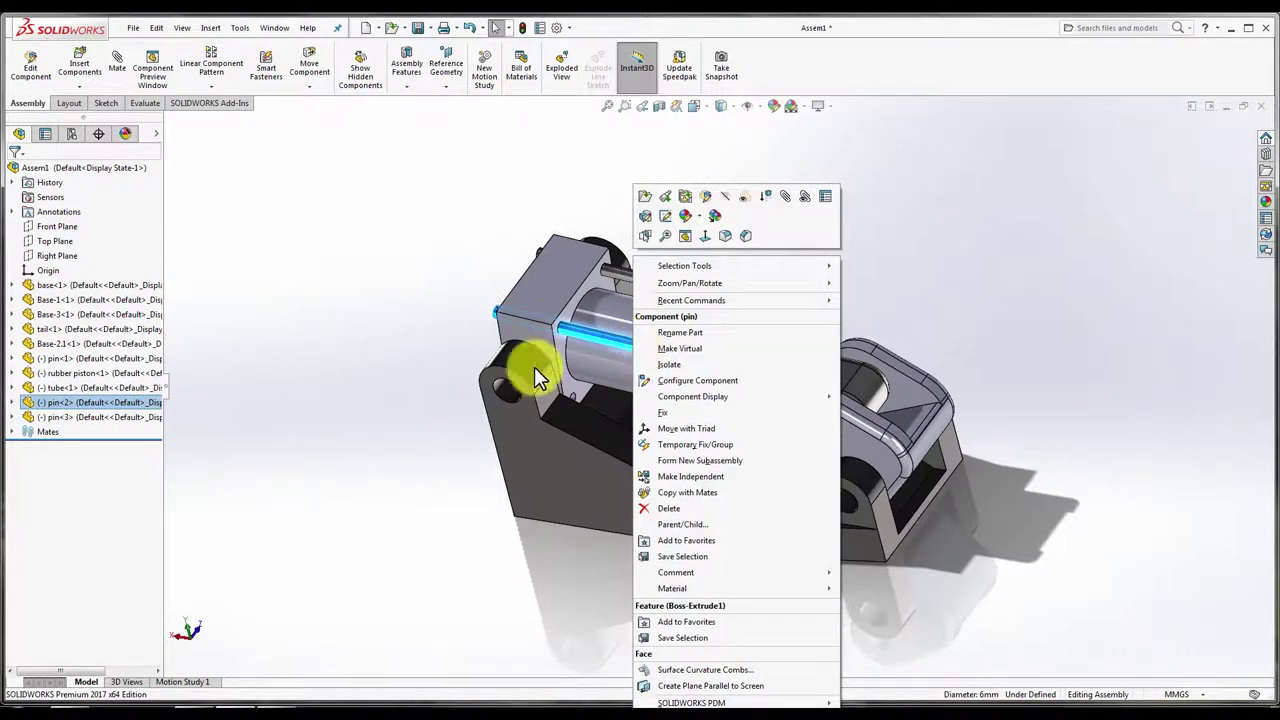
left_click(253, 340)
left_click(85, 80)
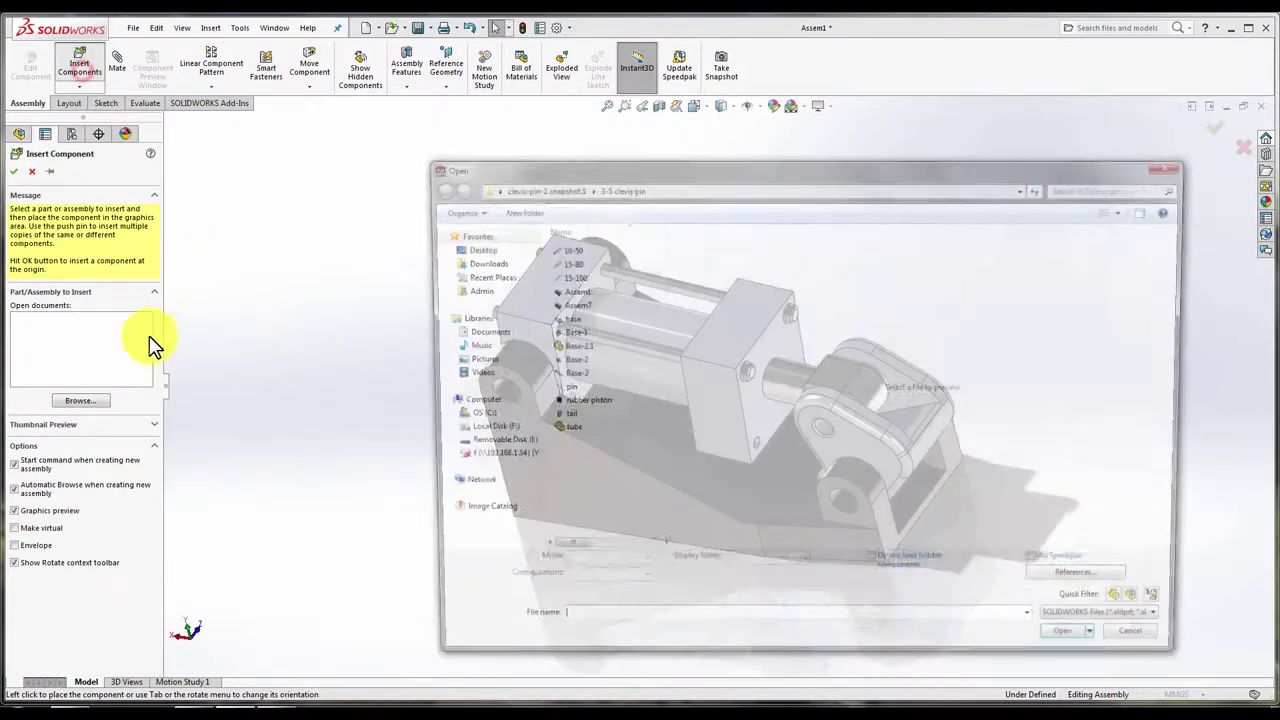
double_click(566, 388)
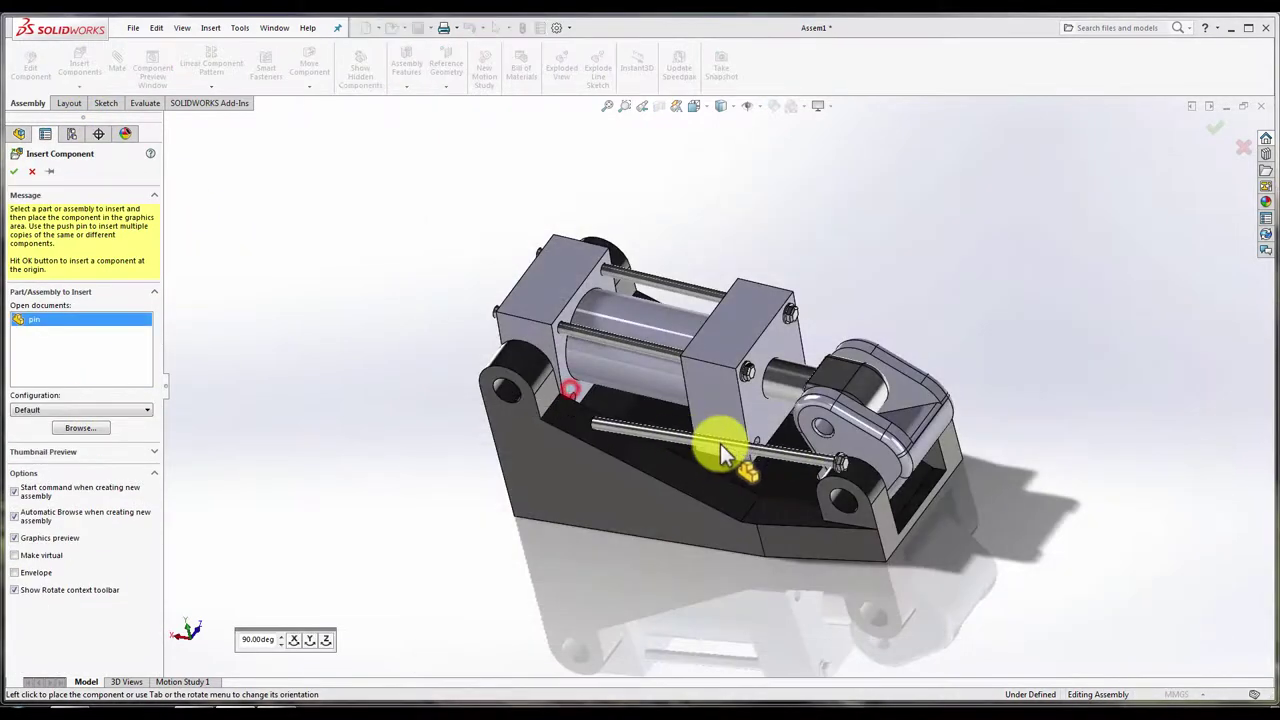
- Place pin<4> and mate it concentric with the Base-2.1 plate hole
left_click(769, 437)
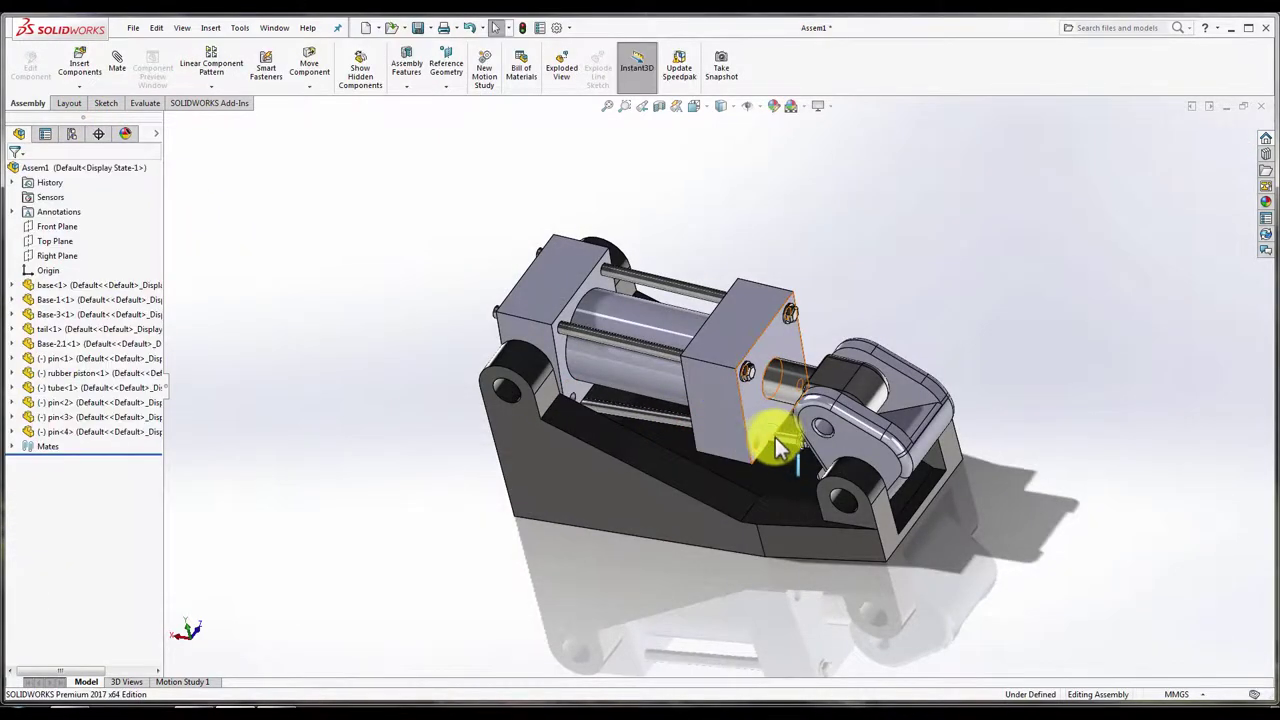
scroll(753, 442, "down", 3)
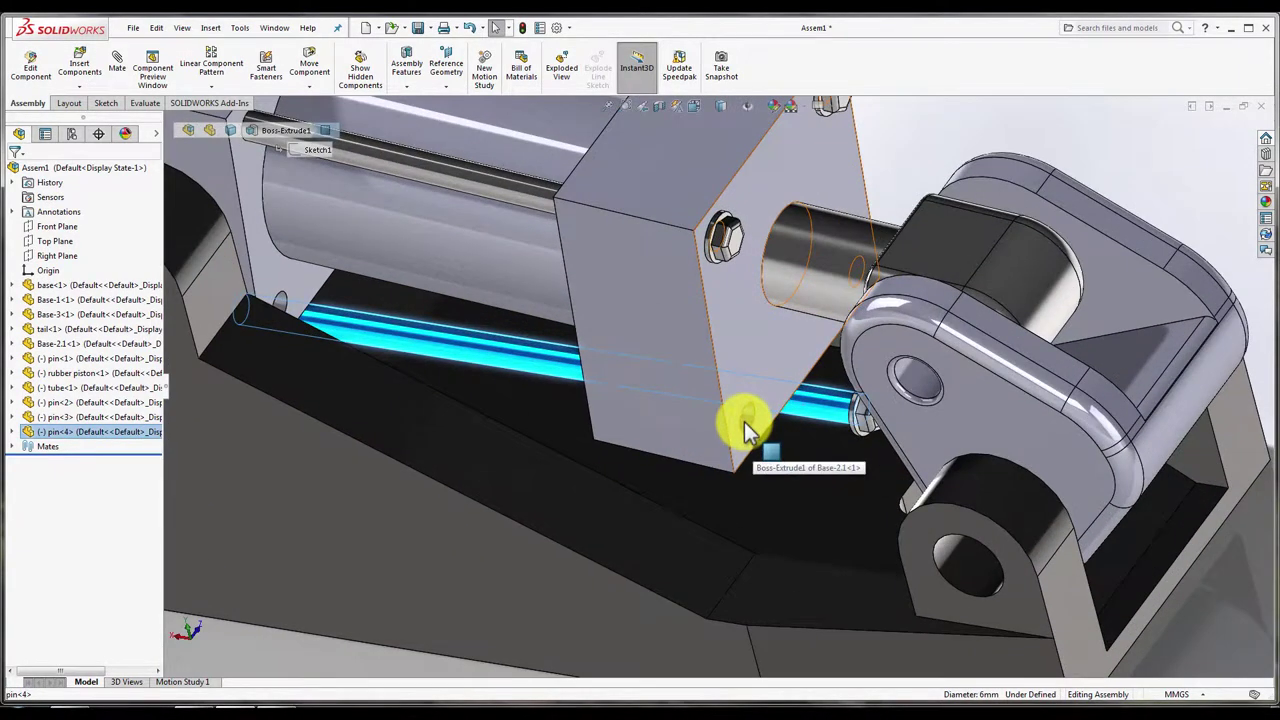
left_click(745, 425)
left_click(117, 66)
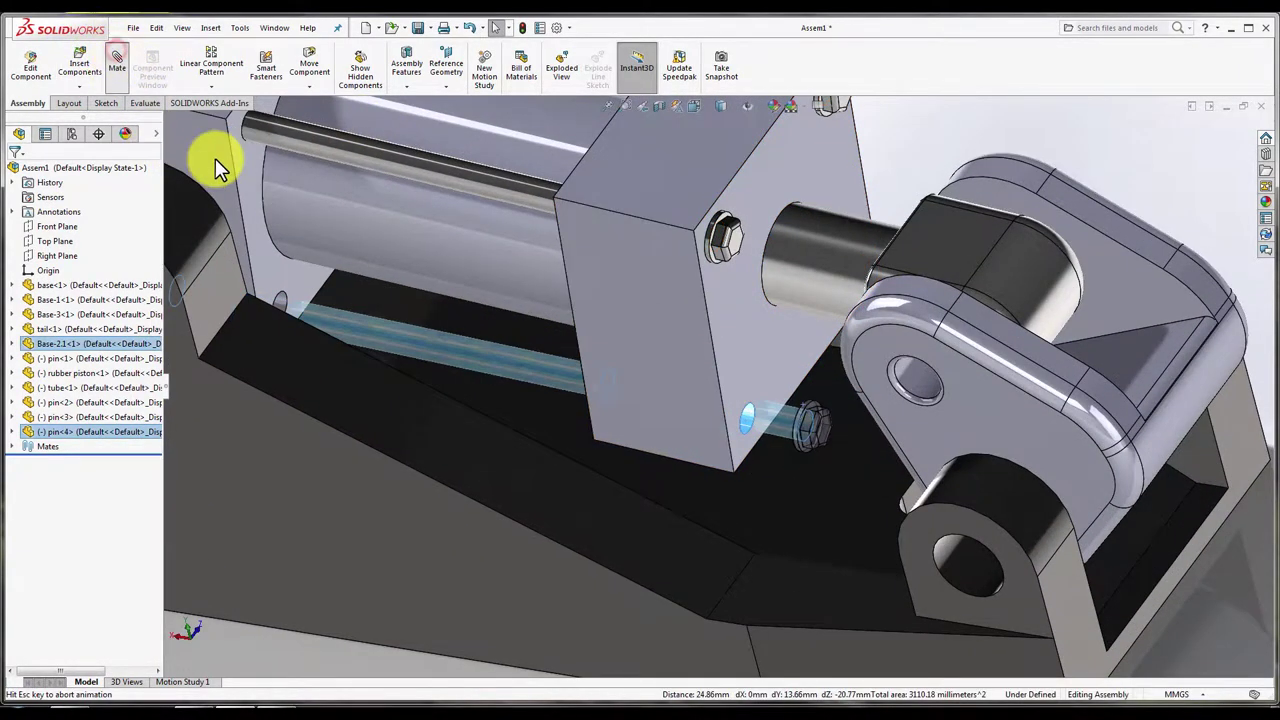
left_click(206, 132)
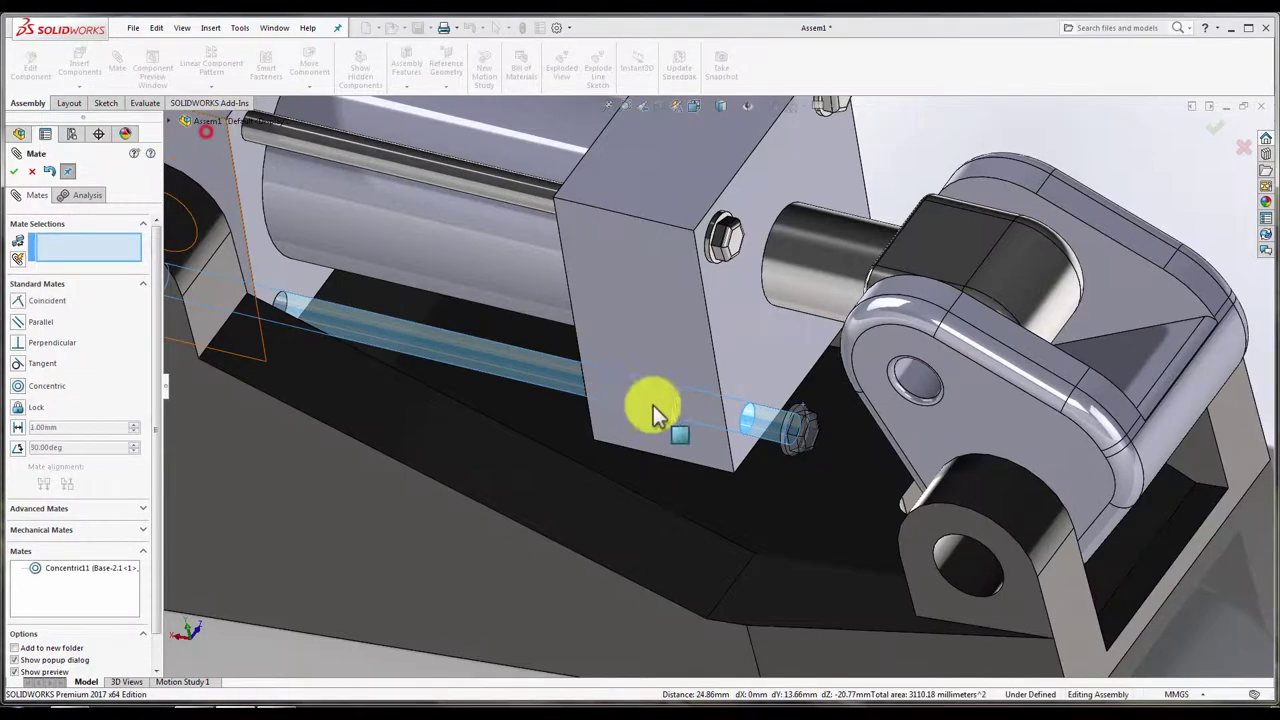
- Mate pin<4>'s end face coincident with the Base-2.1 plate face
left_click(785, 418)
mouse_move(794, 420)
middle_mouse_down()
mouse_move(838, 485)
mouse_move(797, 456)
middle_mouse_up()
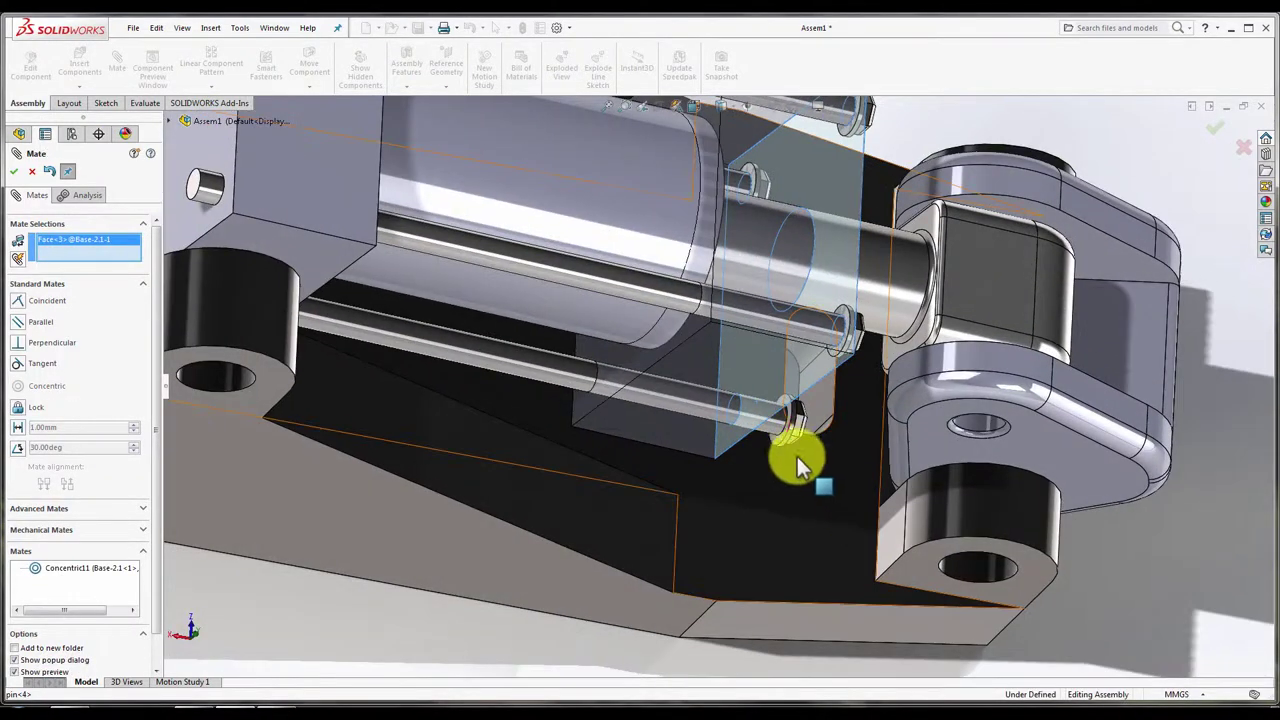
scroll(790, 440, "down", 3)
left_click(769, 422)
left_click(828, 425)
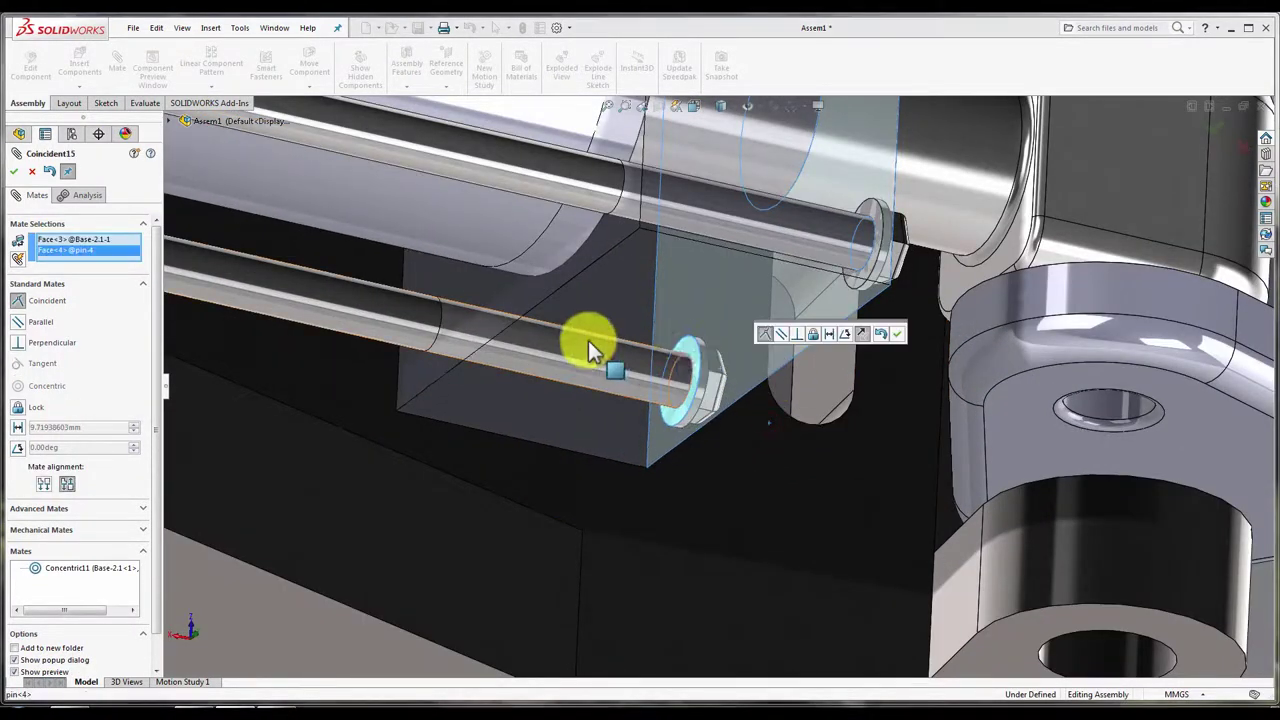
left_click(894, 336)
- View the assembly in isometric, check the view options and close Mate
scroll(824, 428, "up", 5)
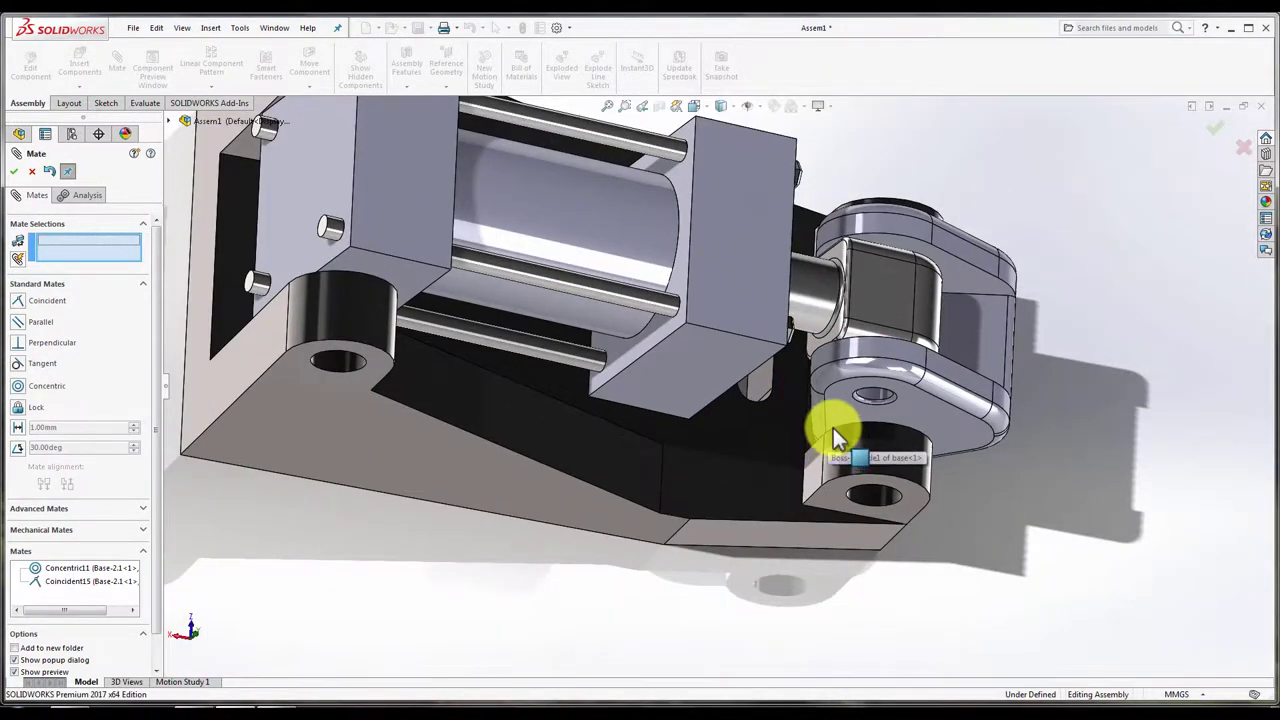
scroll(829, 428, "up", 3)
mouse_move(837, 371)
middle_mouse_down()
mouse_move(891, 412)
mouse_move(880, 405)
middle_mouse_up()
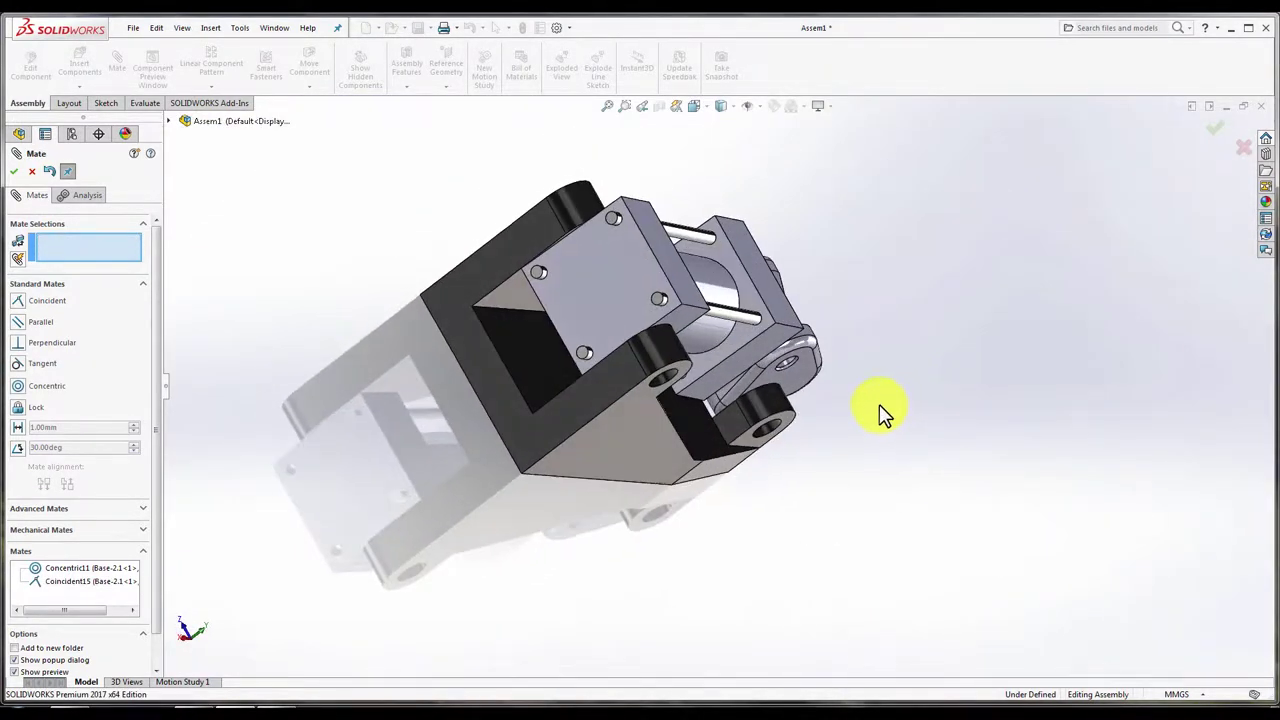
key("ctrl+7")
mouse_move(762, 420)
middle_mouse_down()
mouse_move(829, 380)
mouse_move(829, 423)
middle_mouse_up()
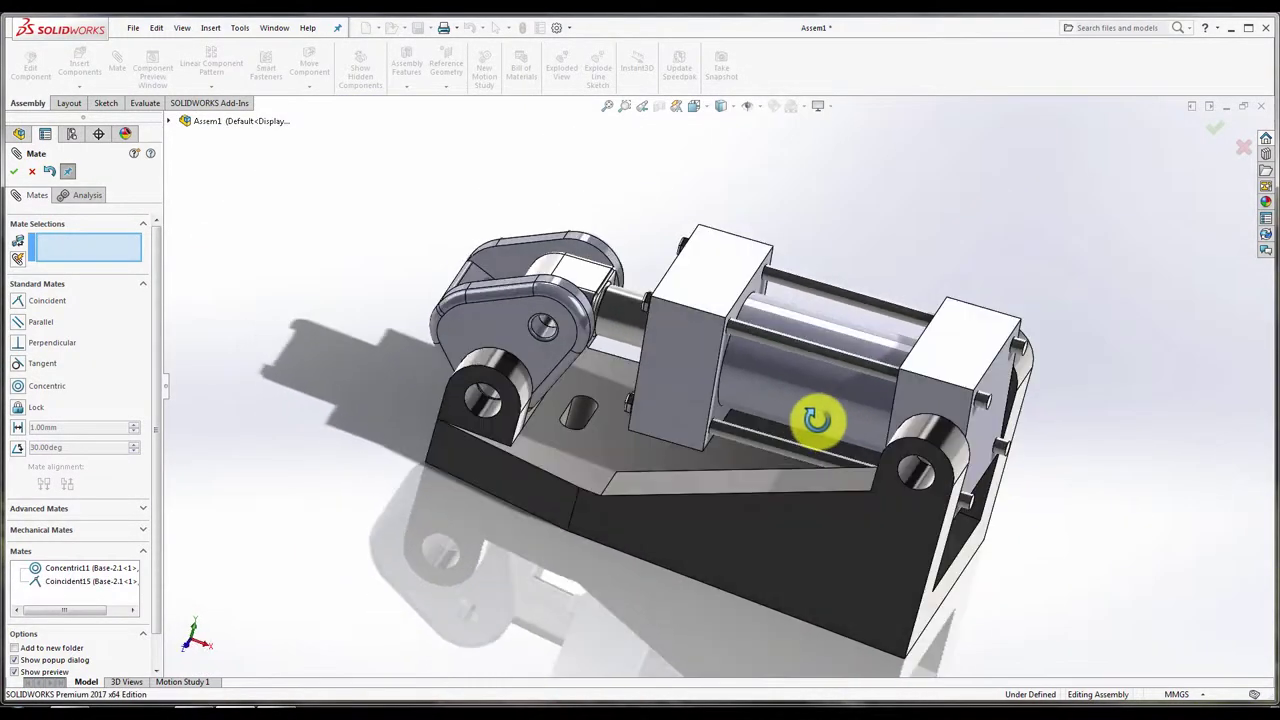
left_click(811, 110)
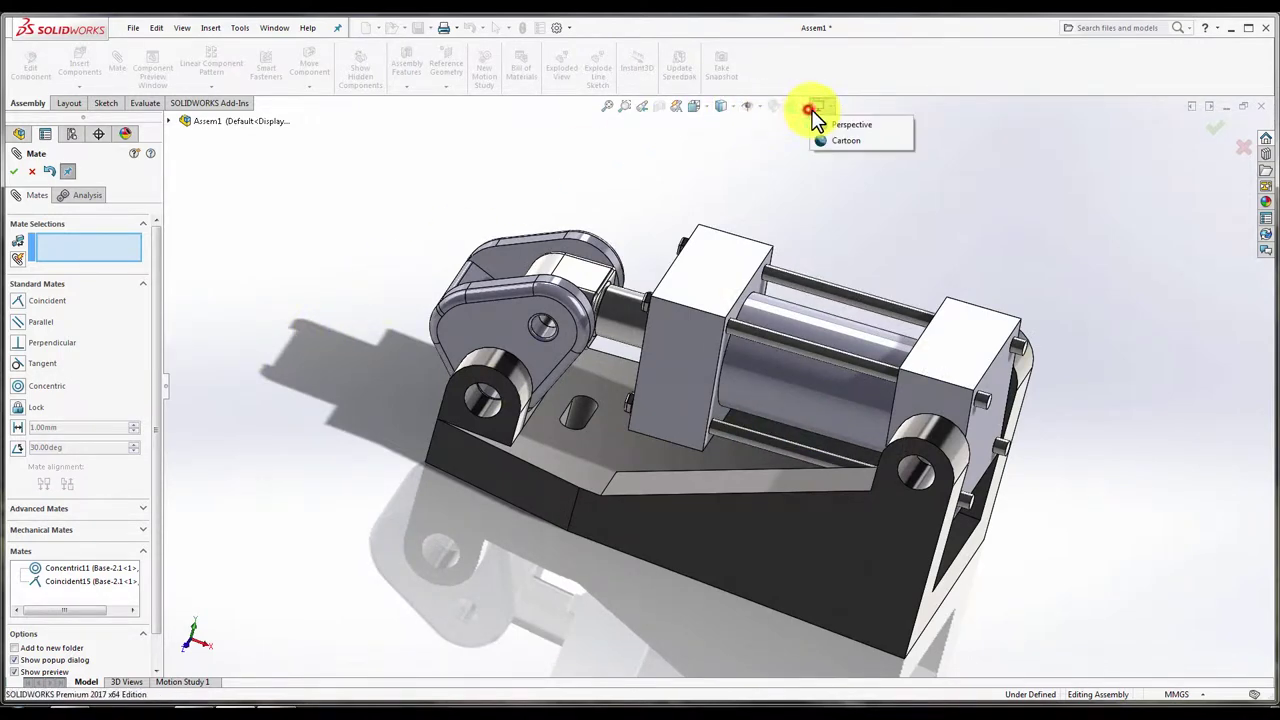
left_click(747, 106)
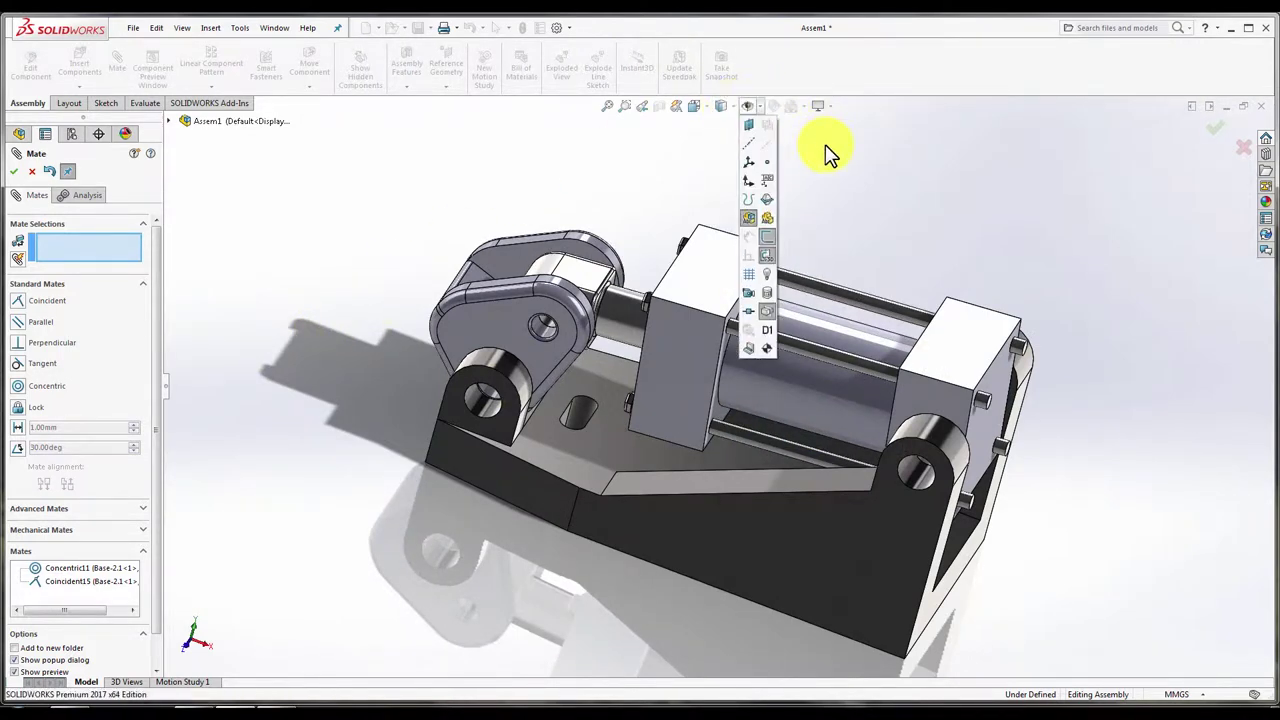
left_click(1212, 133)
mouse_move(951, 214)
middle_mouse_down()
mouse_move(977, 243)
mouse_move(980, 294)
mouse_move(958, 273)
mouse_move(892, 320)
middle_mouse_up()
- Browse the part files, cancel, then reopen the picker and load the 10-50 pin
left_click(87, 76)
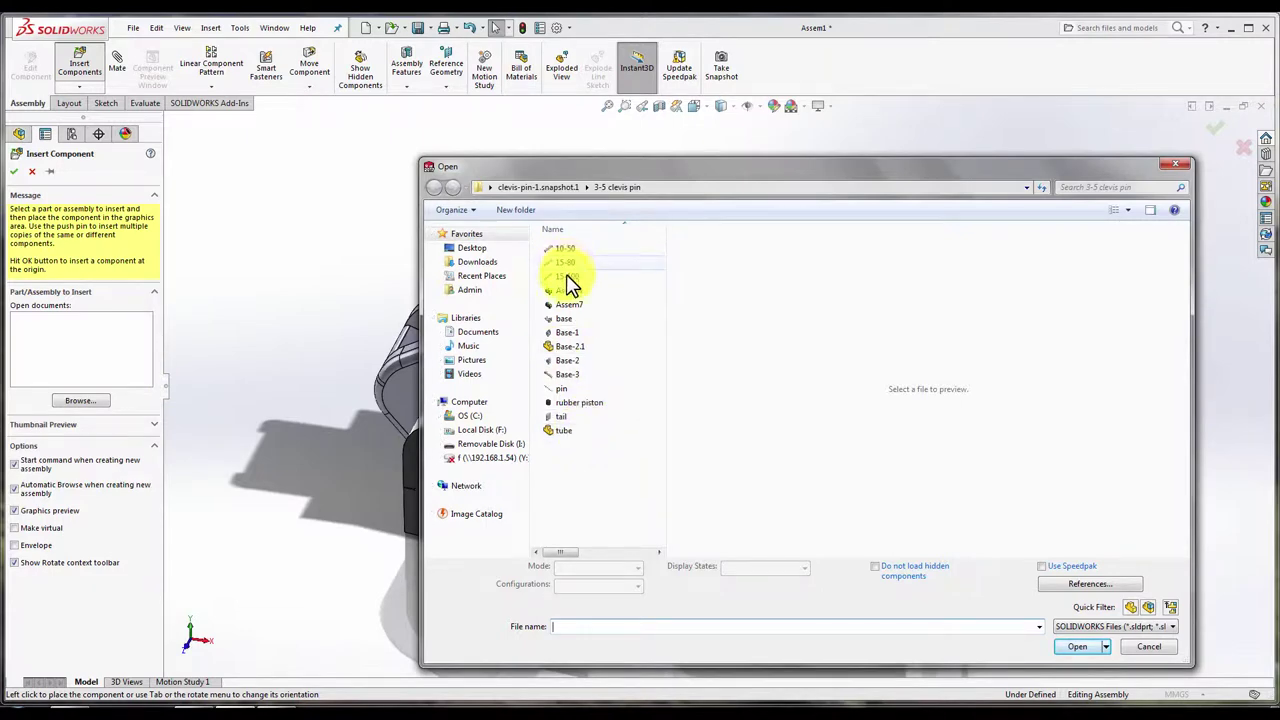
left_click(567, 360)
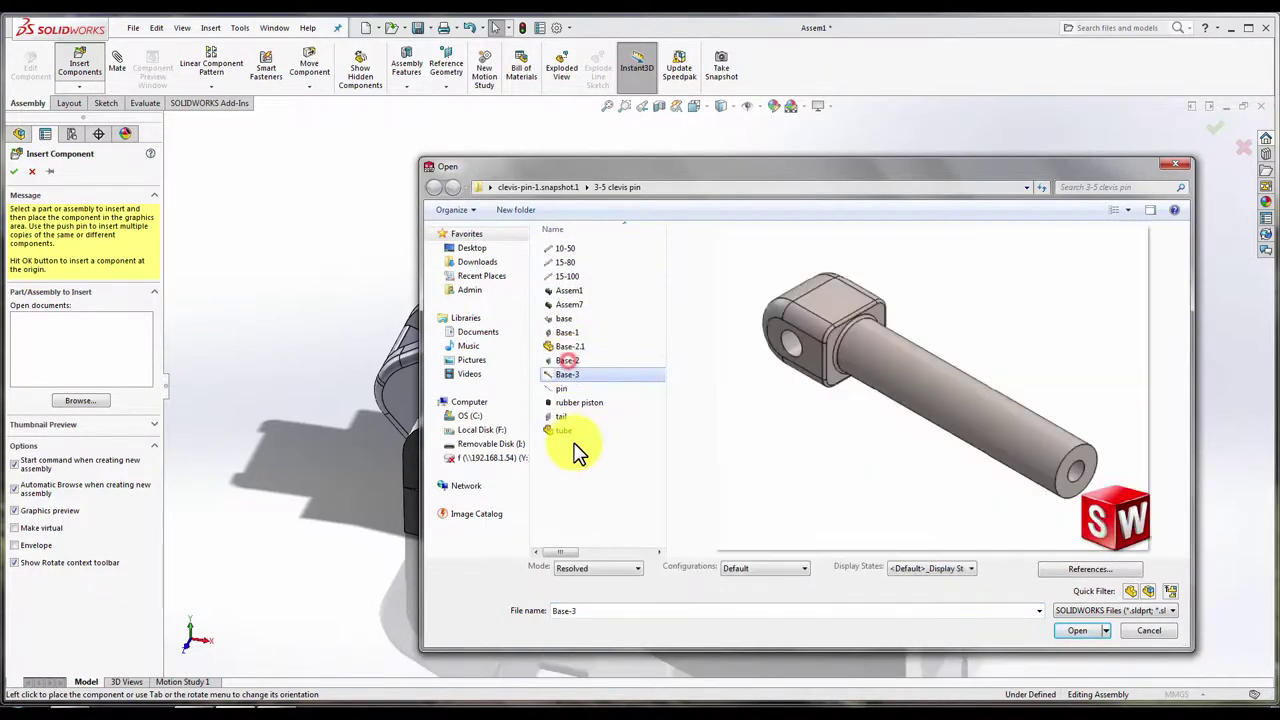
left_click(578, 402)
left_click(575, 416)
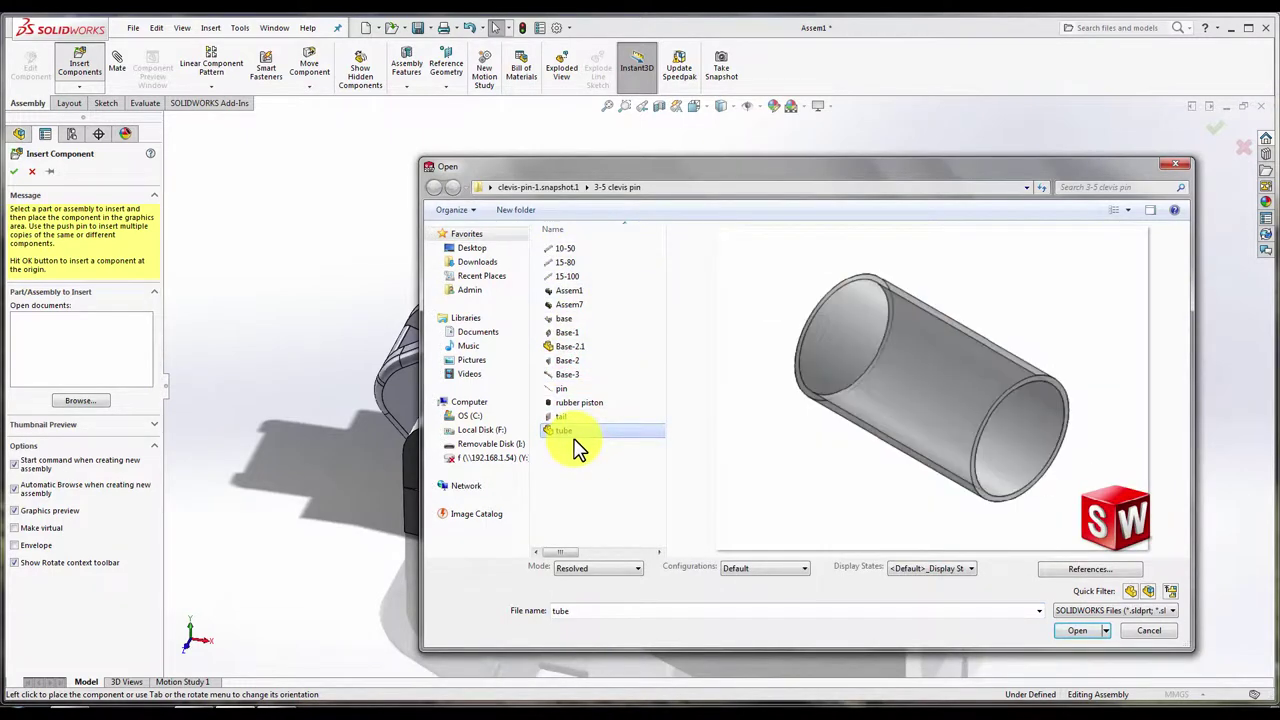
key("Up")
key("Up")
key("Up")
key("Up")
key("Up")
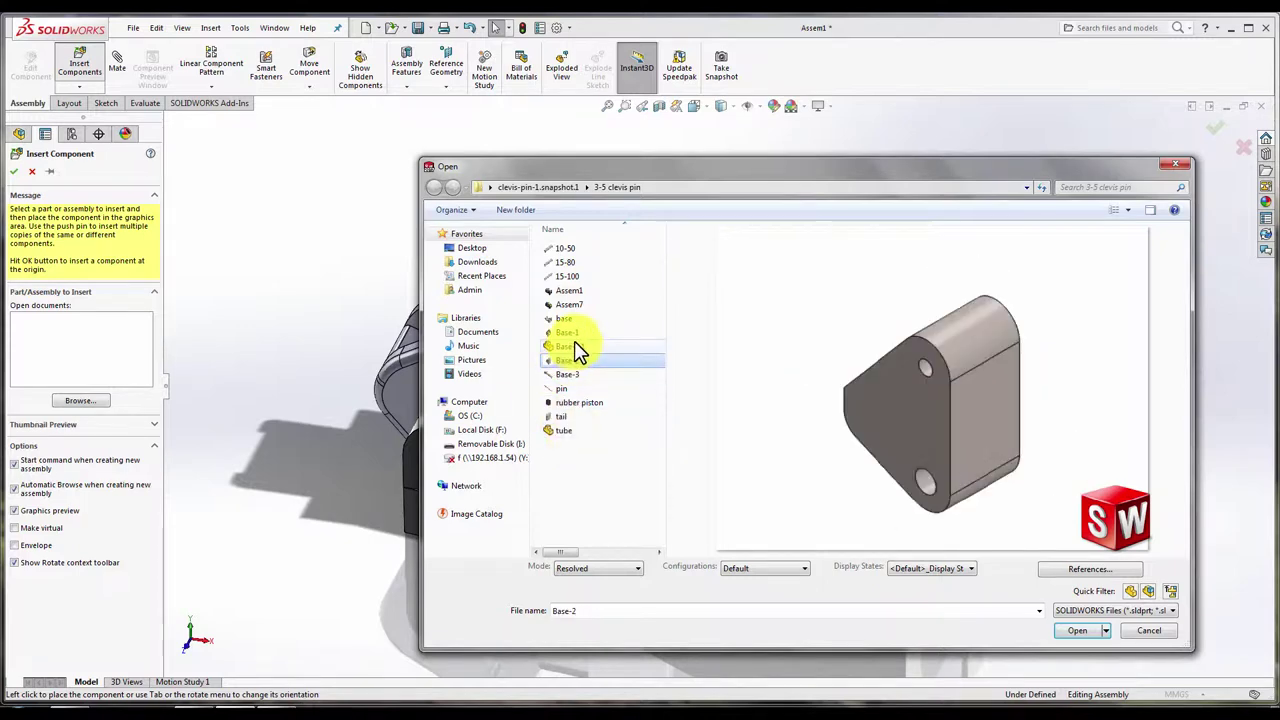
key("Up")
key("Up")
key("Up")
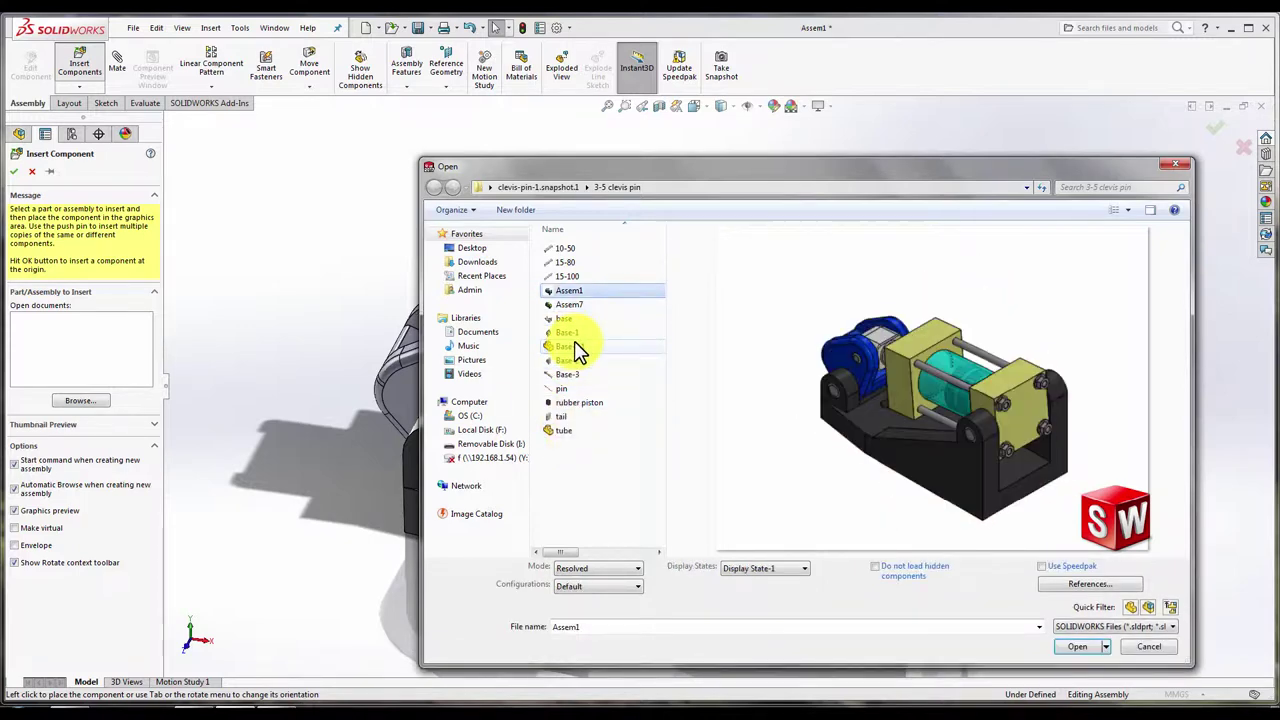
key("Up")
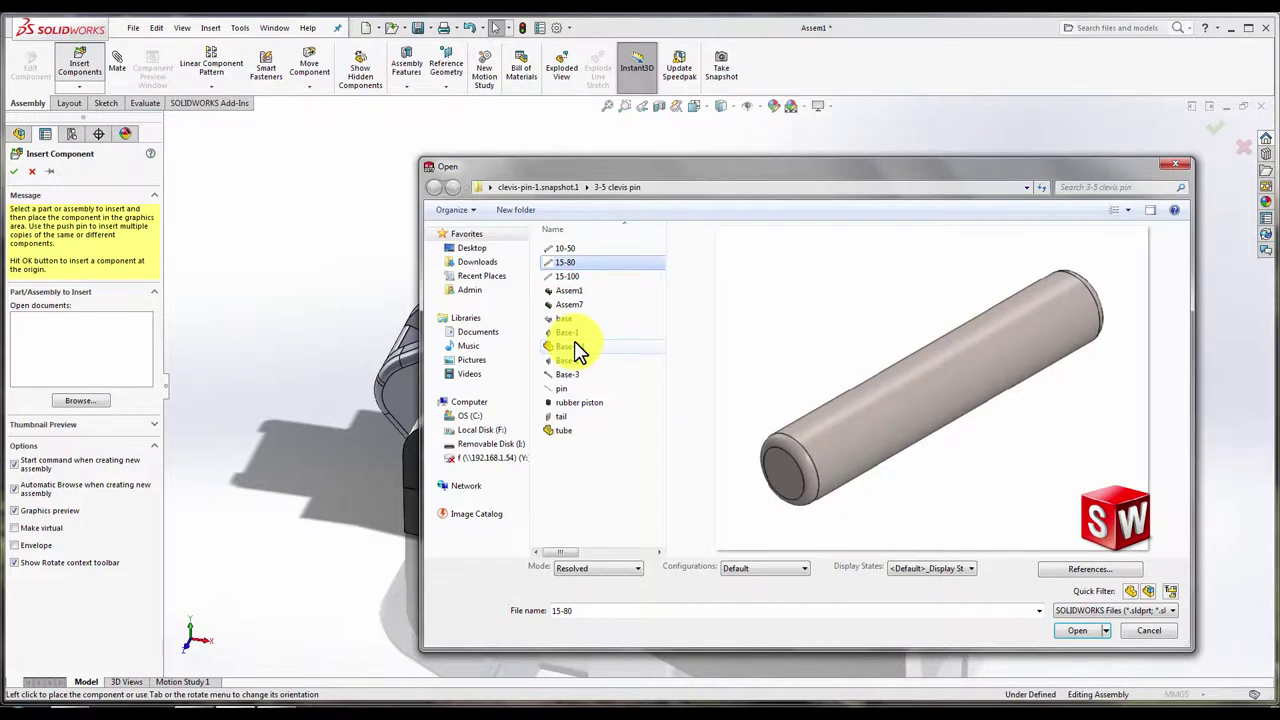
left_click(1150, 634)
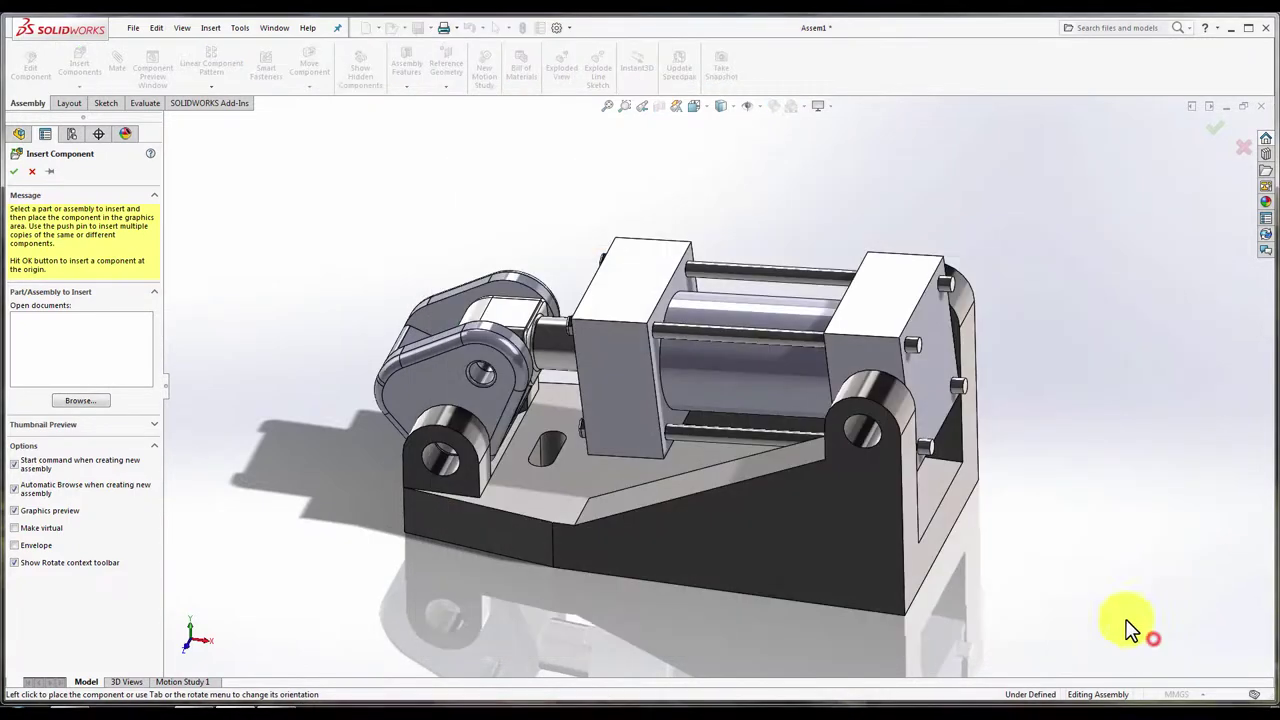
left_click(80, 400)
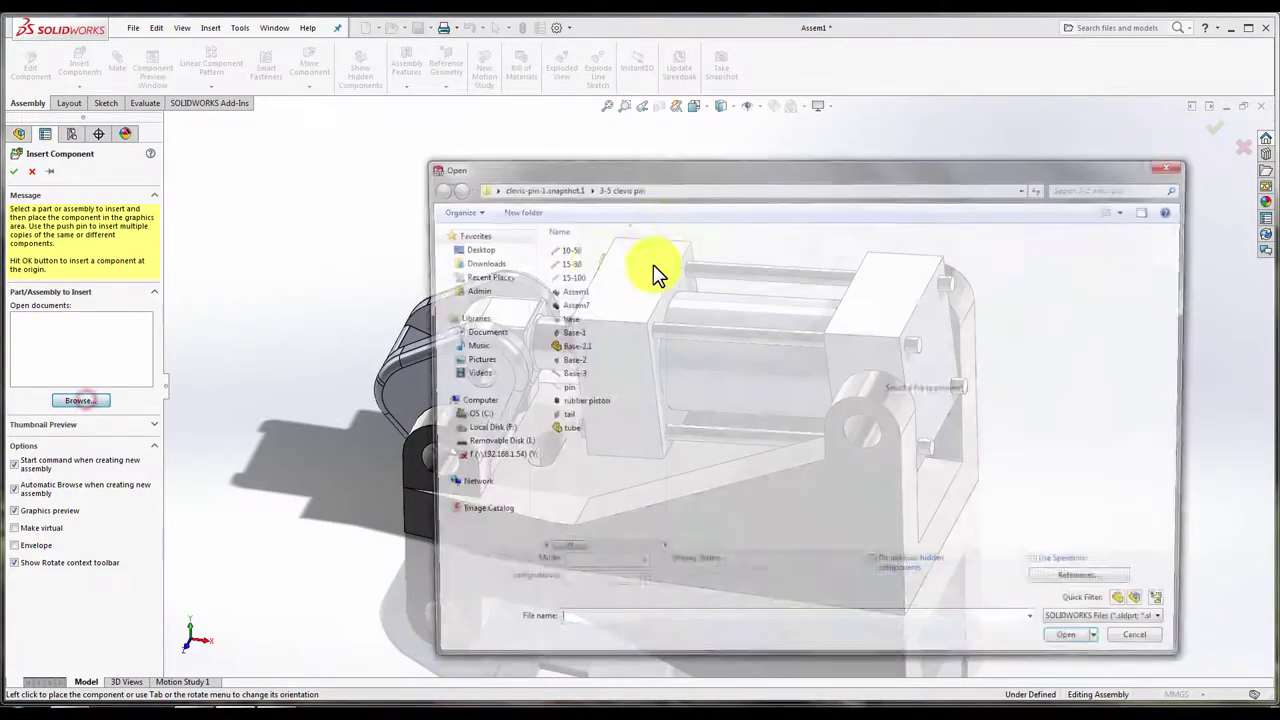
double_click(566, 249)
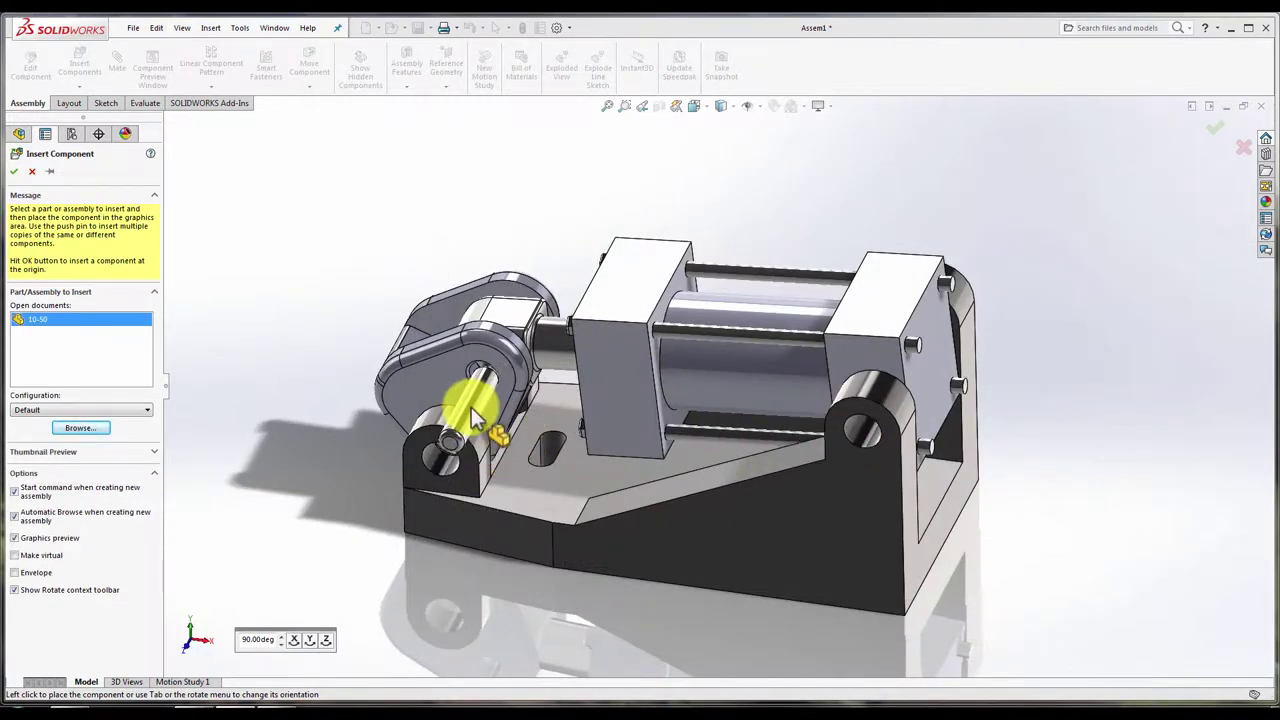
- Place the 10-50 pin and mate it concentric with the clevis hole on Base-1
left_click(470, 404)
left_click(465, 410)
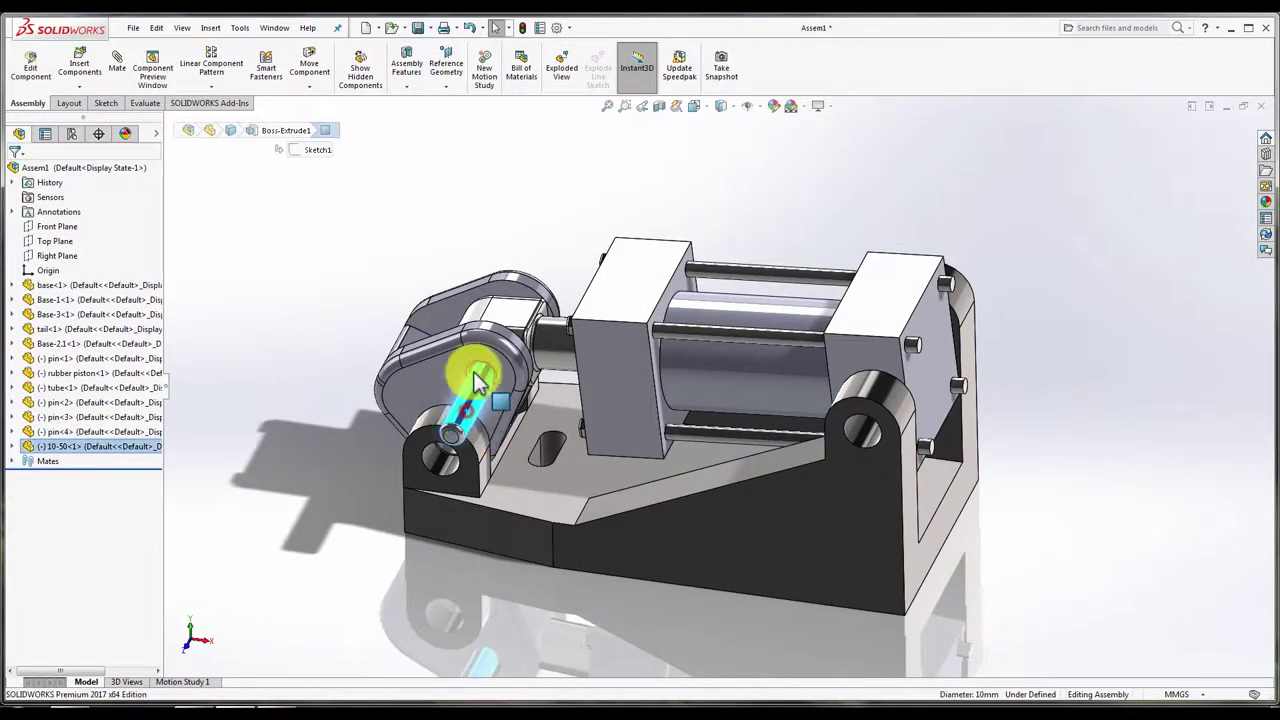
scroll(469, 370, "down", 3)
scroll(469, 370, "down", 2)
left_click(599, 385, "ctrl")
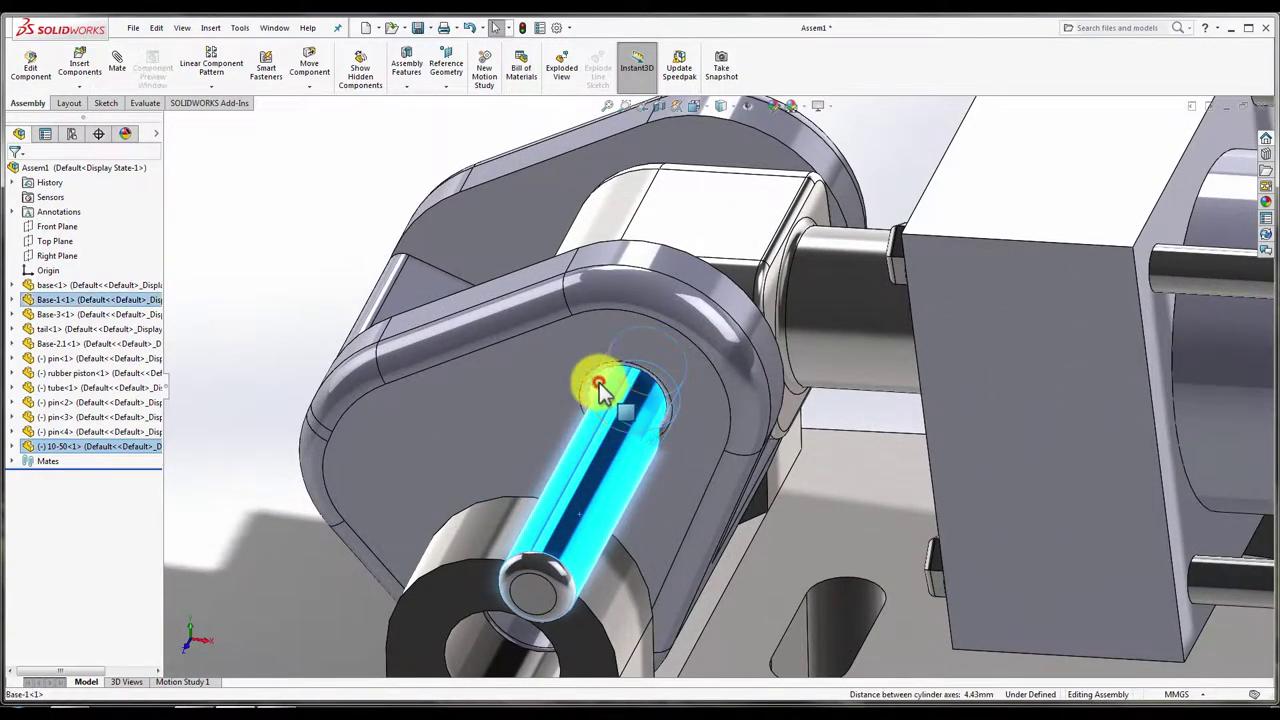
left_click(114, 70)
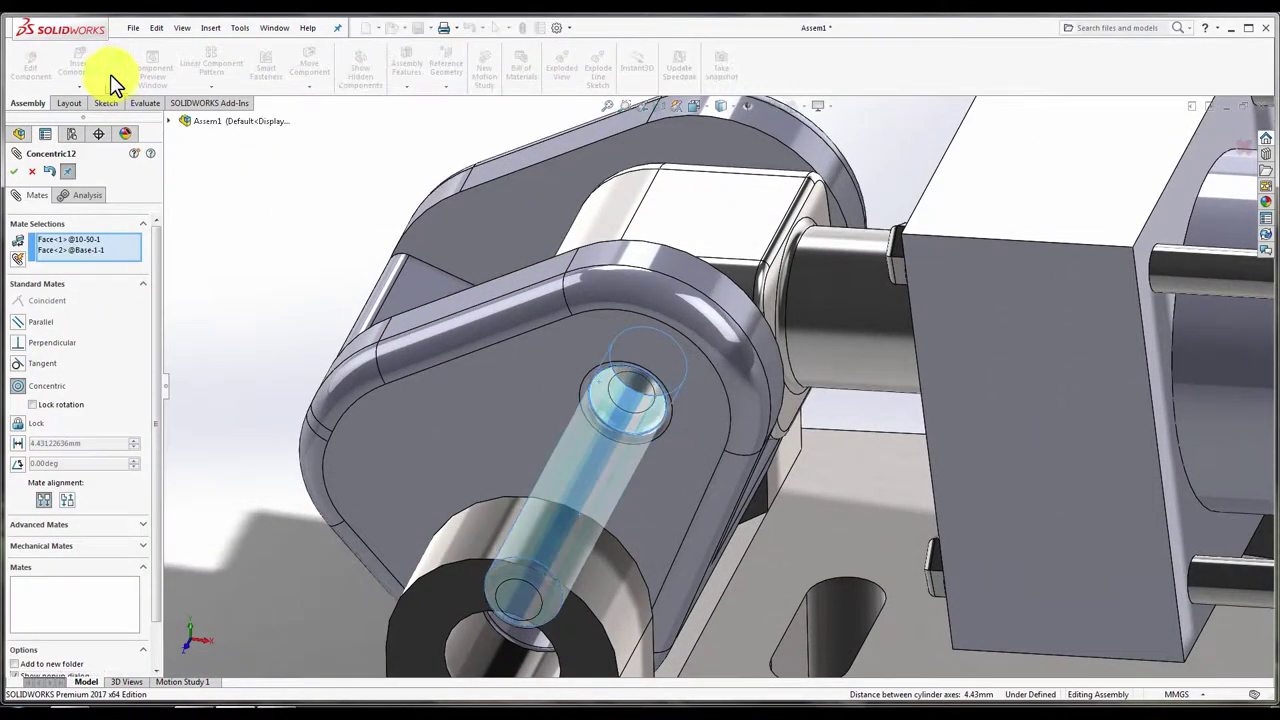
left_click(20, 171)
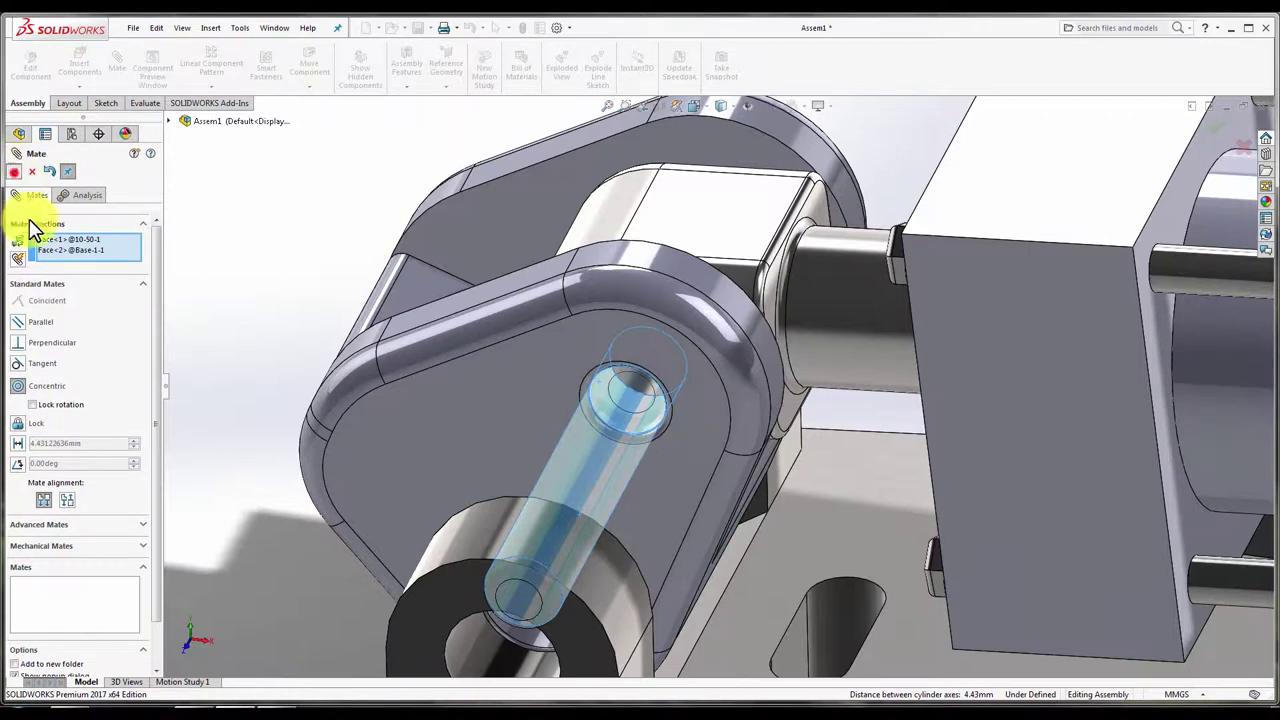
- Make the 10-50 pin's end face coincident and flush with the clevis outer face
left_click(529, 600)
left_click(544, 394)
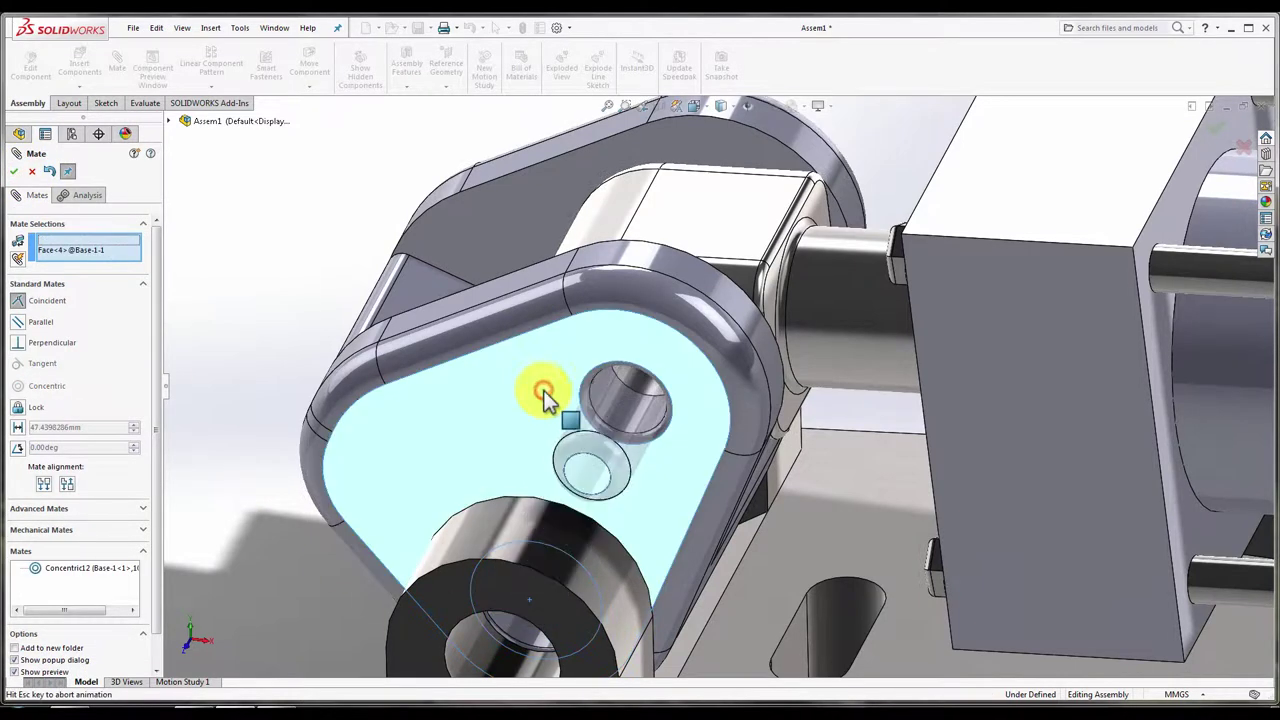
left_click(14, 171)
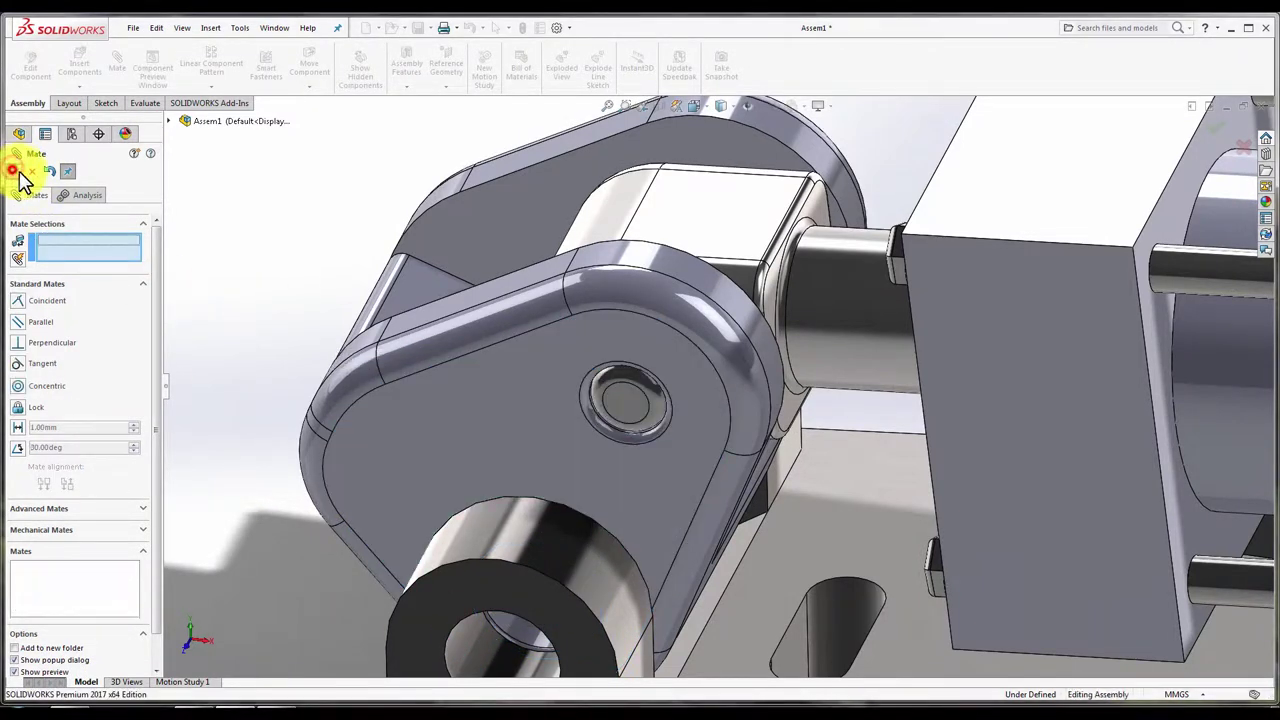
left_click(14, 171)
scroll(520, 263, "up", 3)
scroll(420, 550, "down", 3)
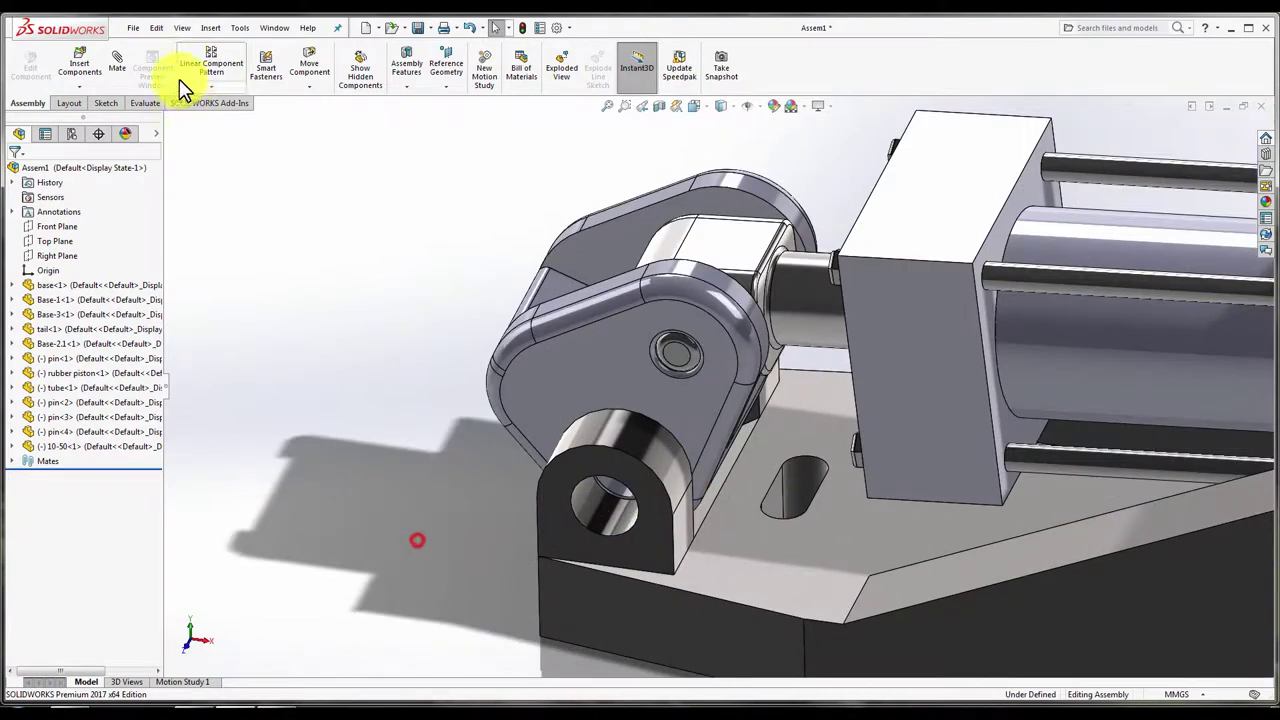
- Insert the 15-100 pin from file and mate it concentric with the base ear hole
left_click(82, 62)
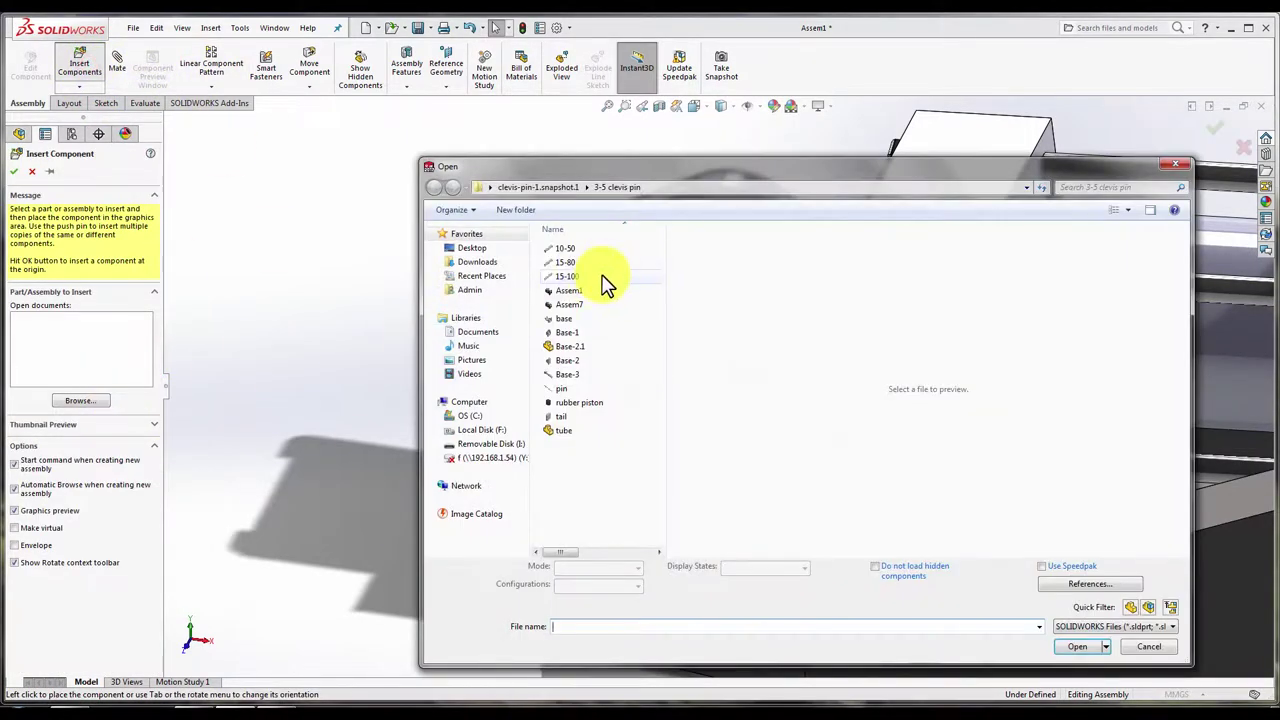
double_click(600, 277)
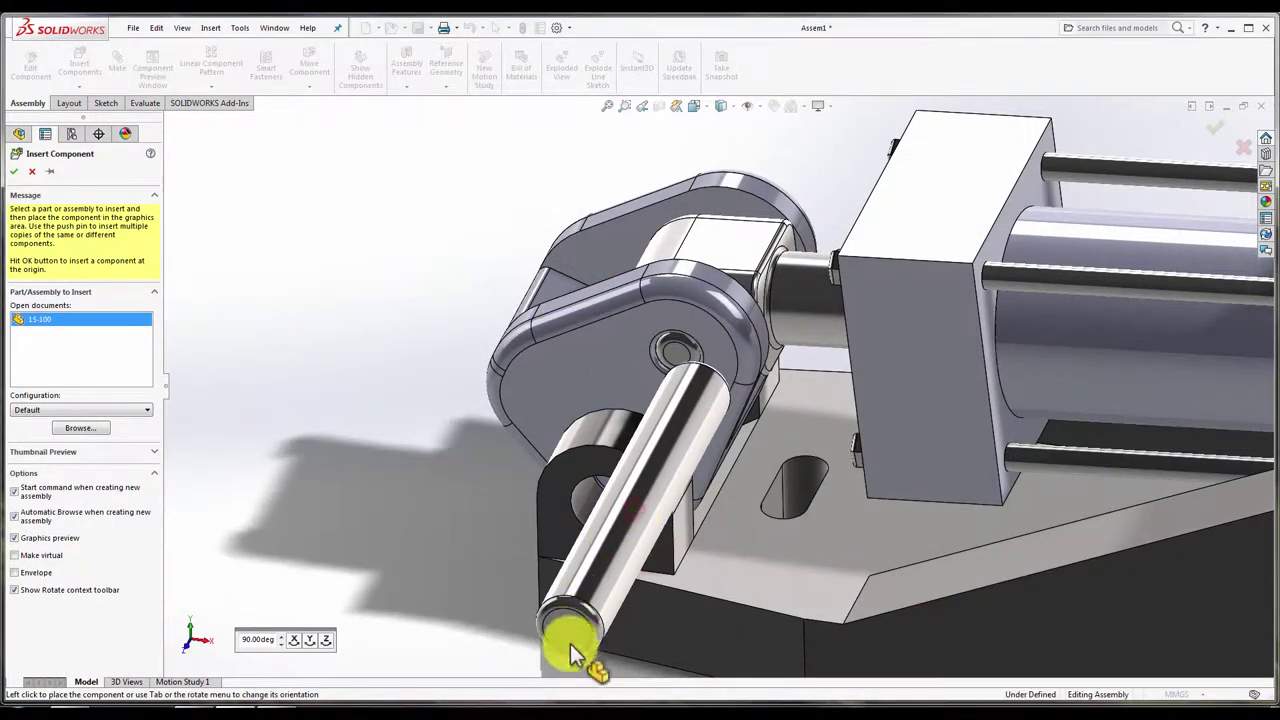
left_click(605, 580)
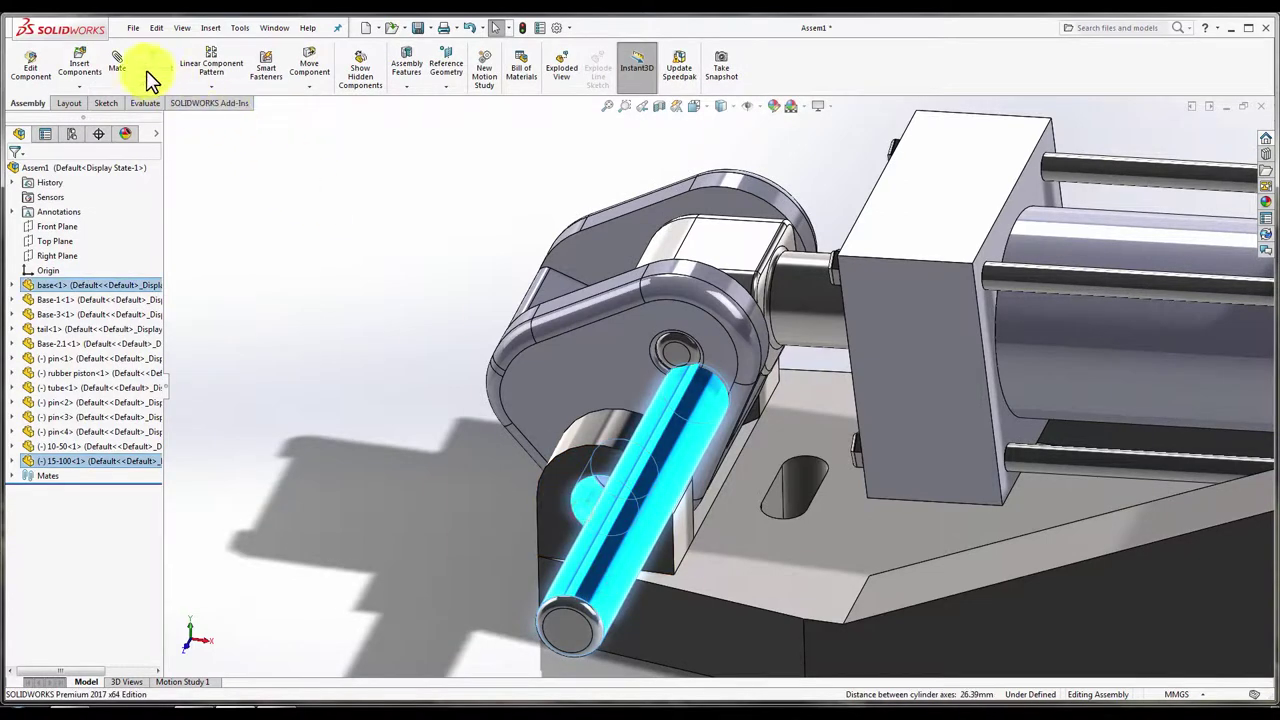
left_click(117, 62)
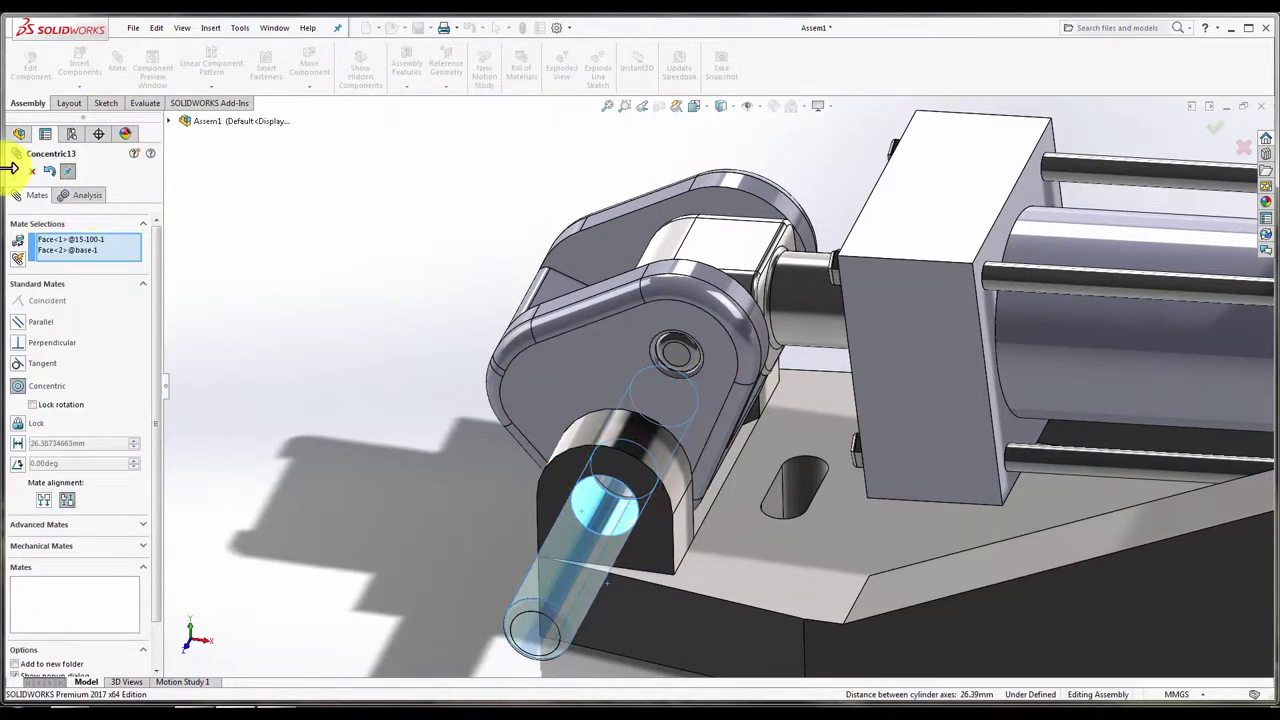
left_click(14, 171)
- Mate the 15-100 pin's end face coincident with the front face of the base ear
left_click(555, 645)
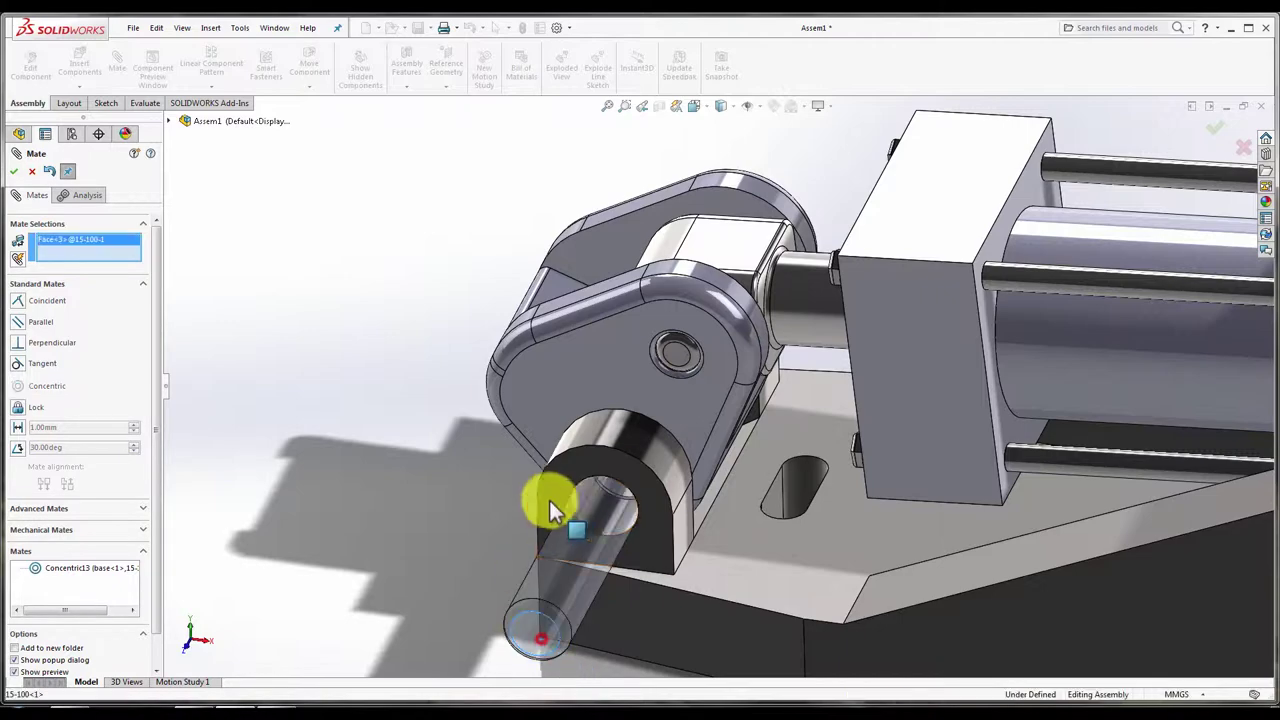
left_click(566, 486)
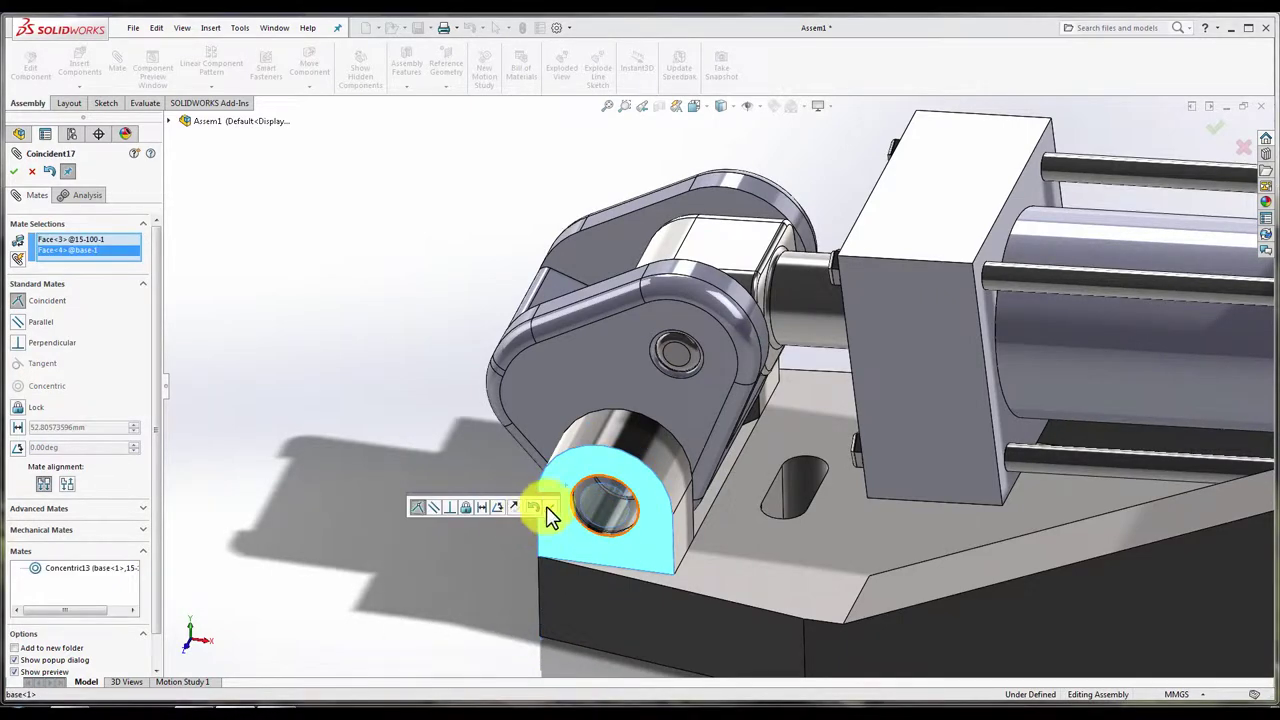
left_click(531, 507)
key("z")
scroll(1103, 449, "down", 3)
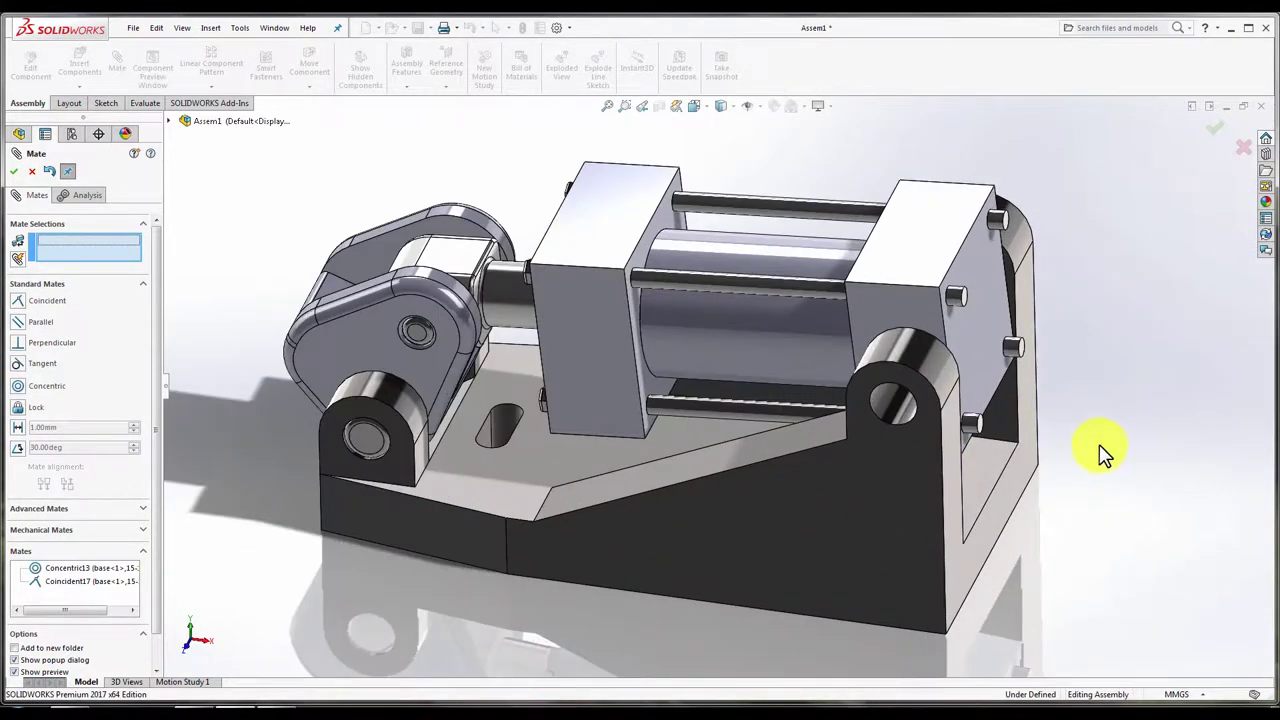
mouse_move(1103, 449)
middle_mouse_down()
mouse_move(1080, 371)
mouse_move(1103, 434)
middle_mouse_up()
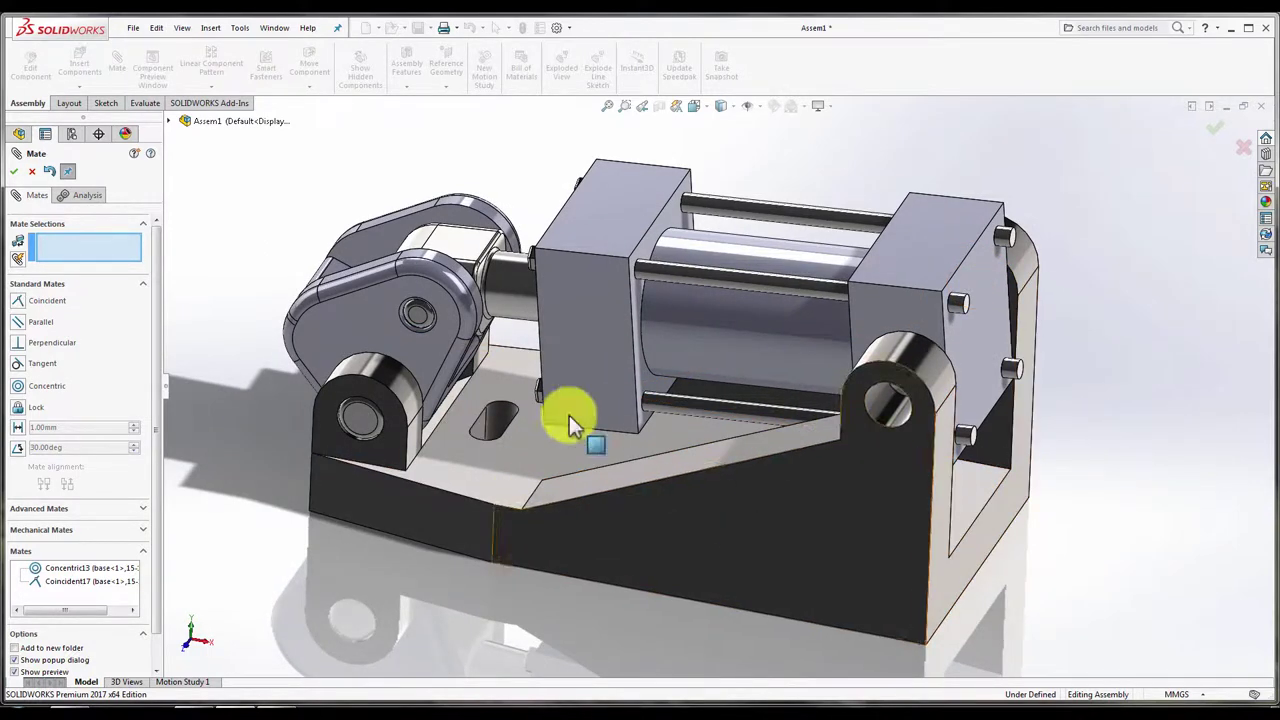
- Insert the 15-80 pin from file beside the right bracket ear
left_click(14, 171)
left_click(62, 72)
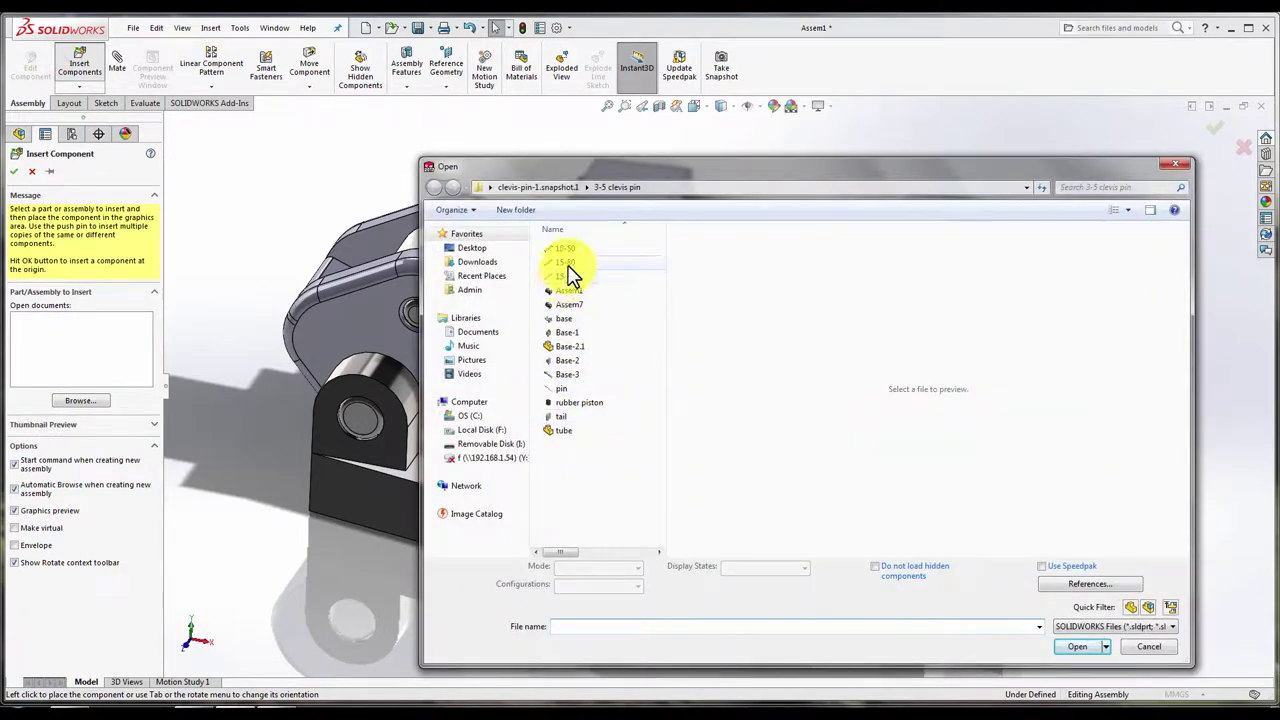
left_click(567, 264)
left_click(1072, 630)
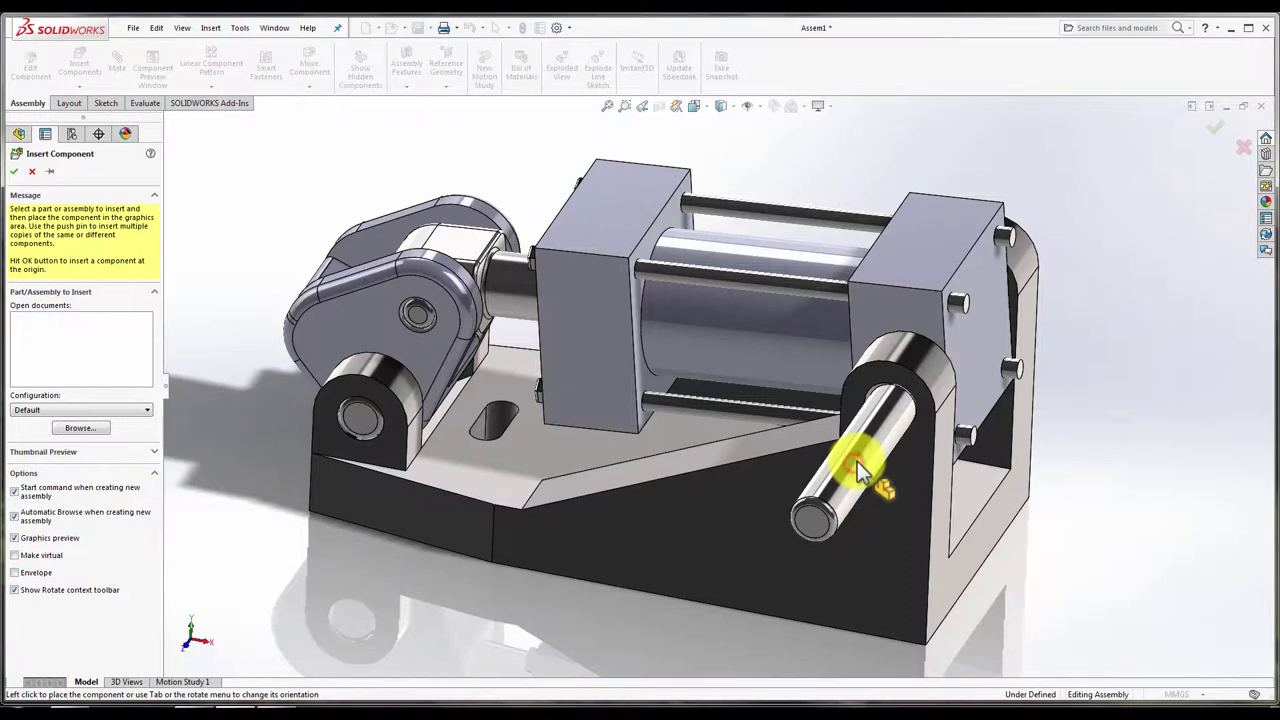
left_click(857, 461)
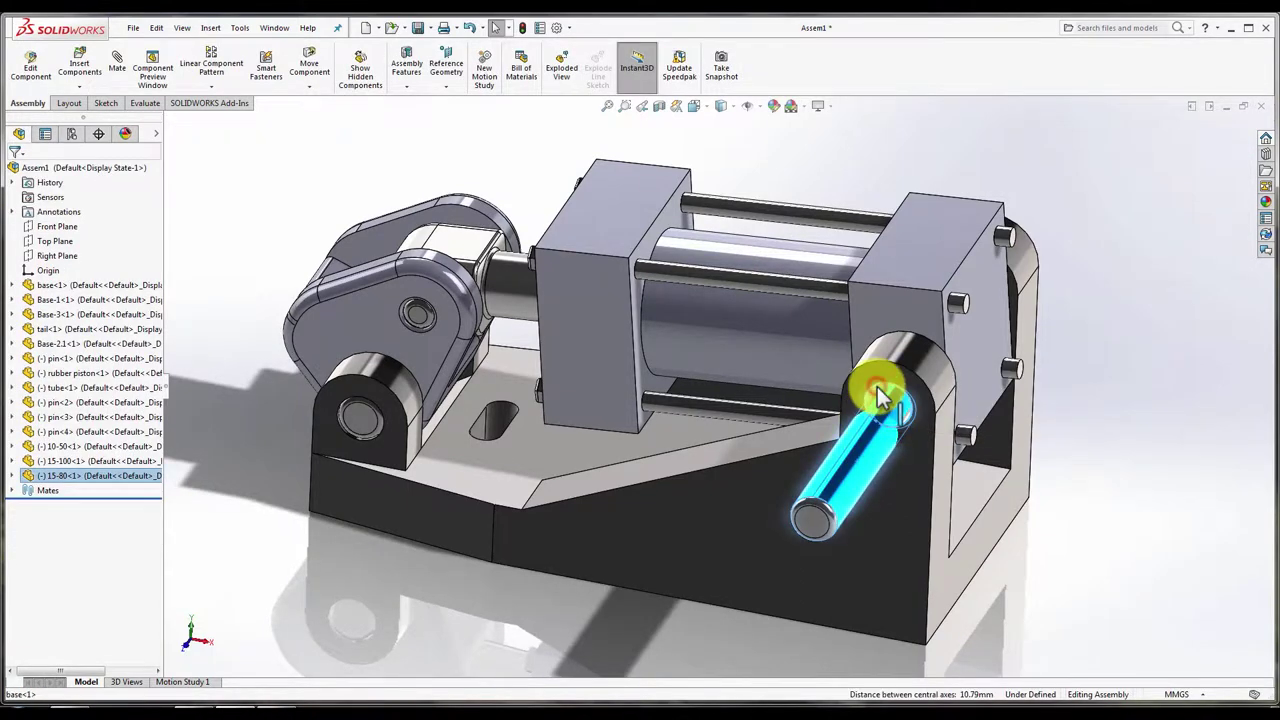
- Mate the 15-80 pin concentric with the bore in the right bracket ear
scroll(880, 397, "down", 5)
left_click(815, 395)
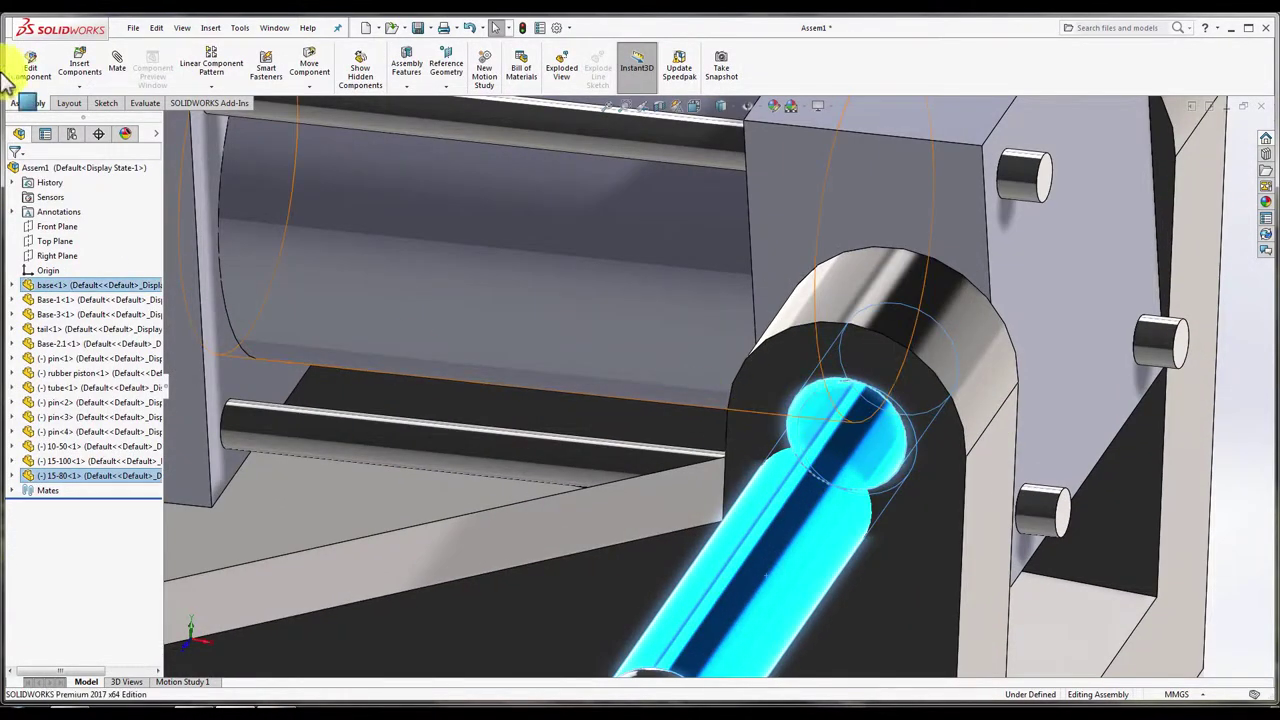
key("Escape")
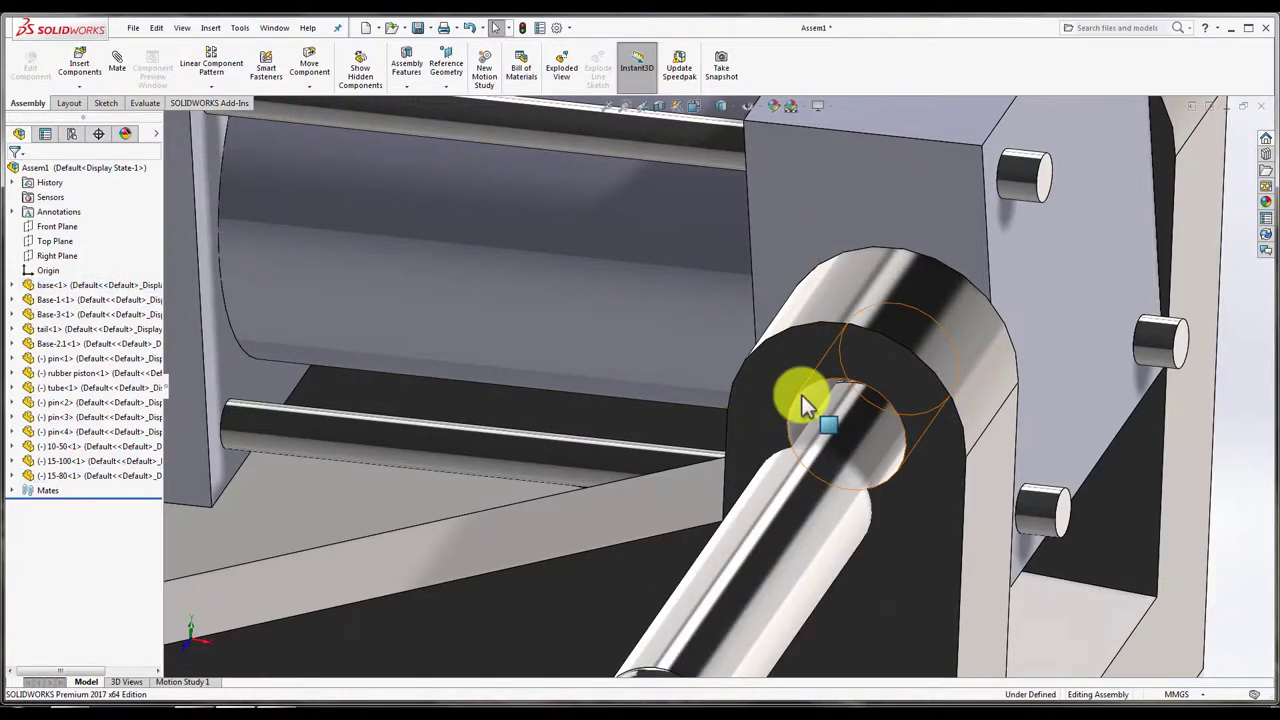
left_click(801, 395)
left_click(808, 424, "ctrl")
left_click(117, 80)
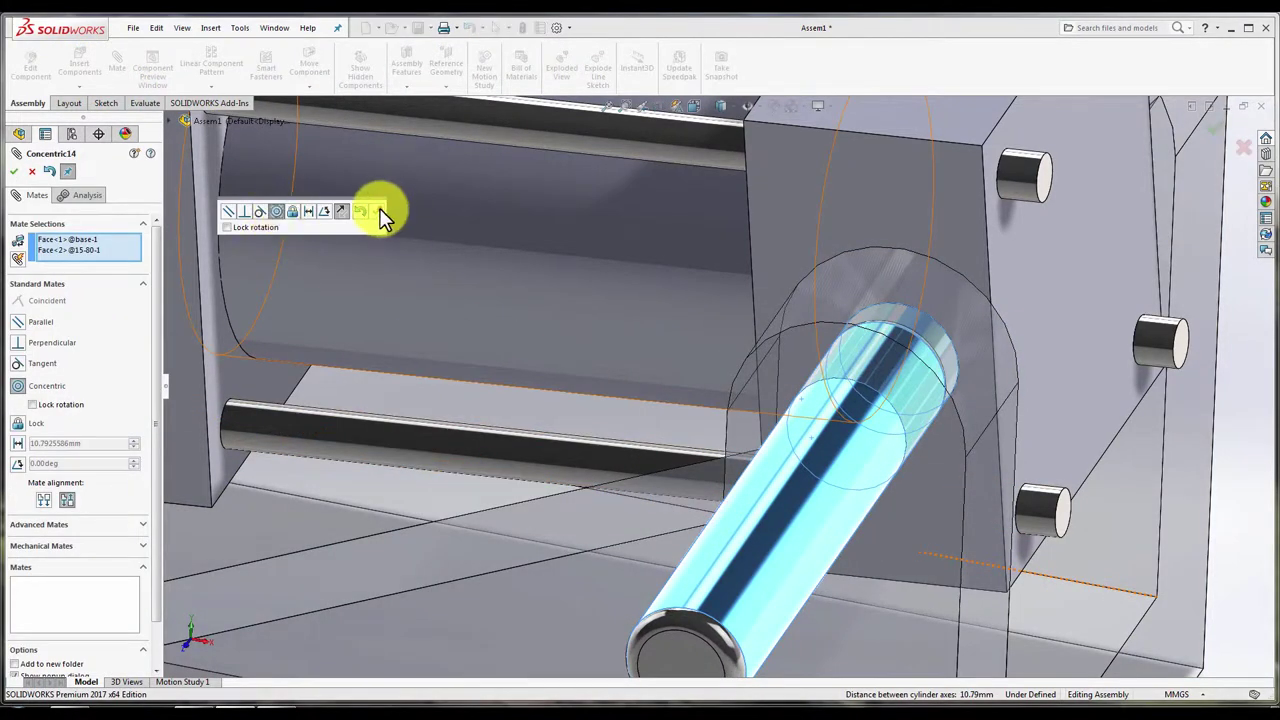
left_click(380, 211)
- Make the 15-80 pin's end face coincident and flush with the right ear's outer face
left_click(786, 387)
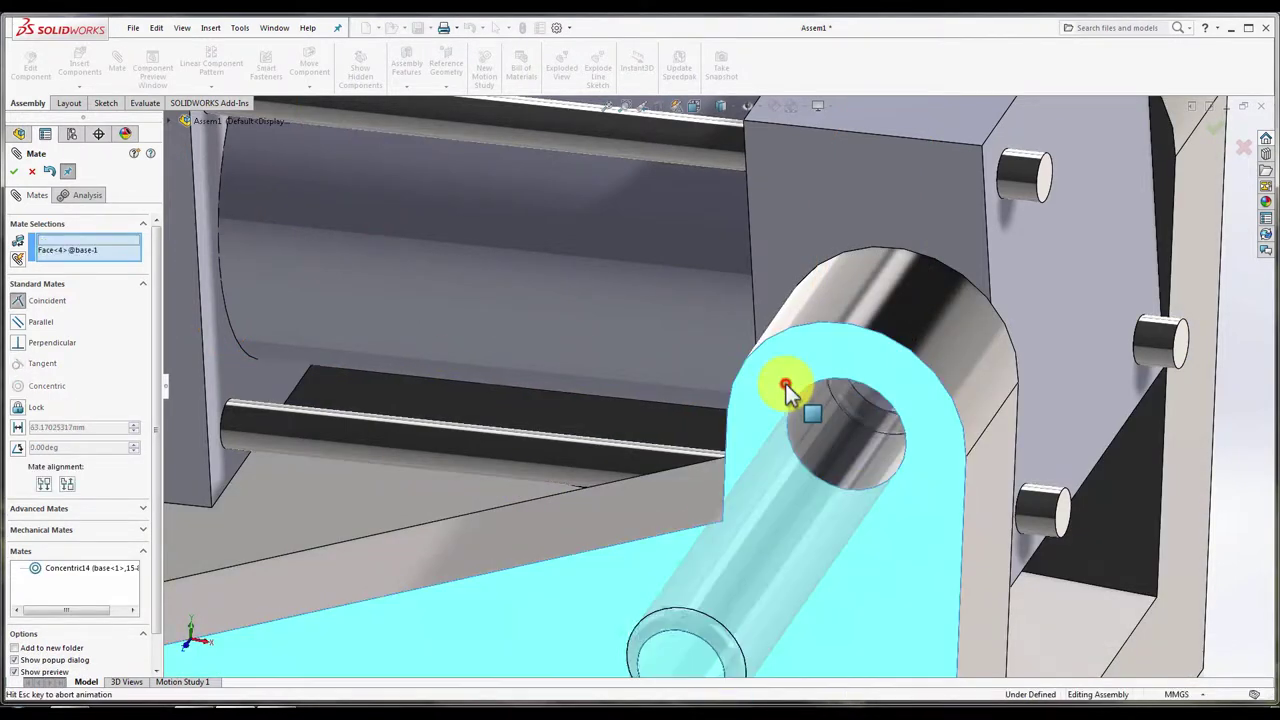
left_click(885, 360)
left_click(849, 331)
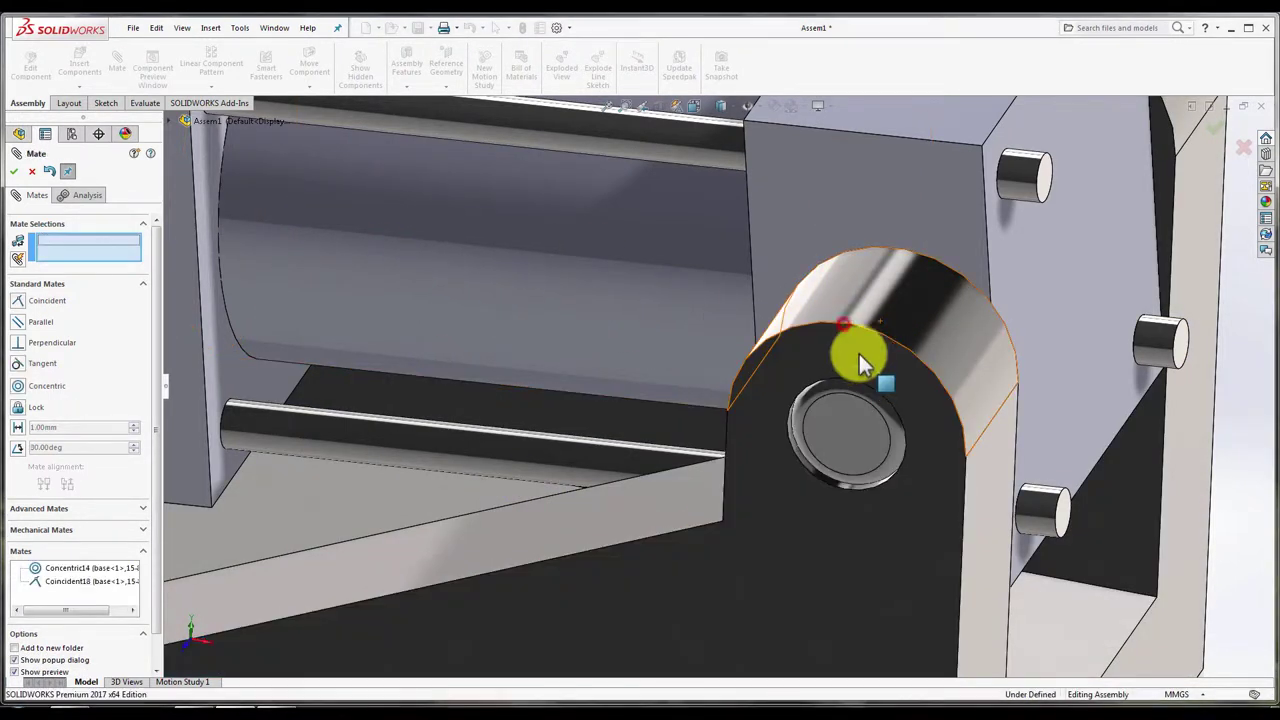
scroll(846, 366, "up", 5)
scroll(760, 390, "up", 3)
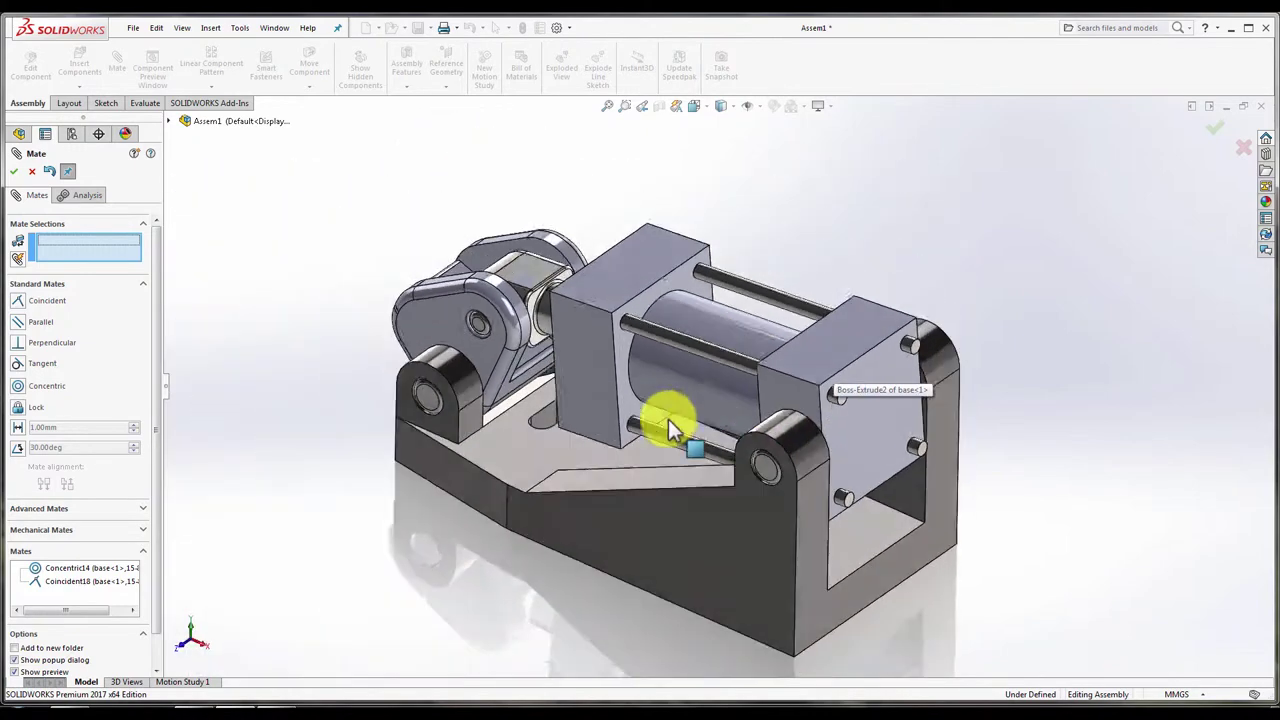
mouse_move(672, 428)
middle_mouse_down()
mouse_move(748, 471)
mouse_move(871, 466)
mouse_move(600, 400)
middle_mouse_up()
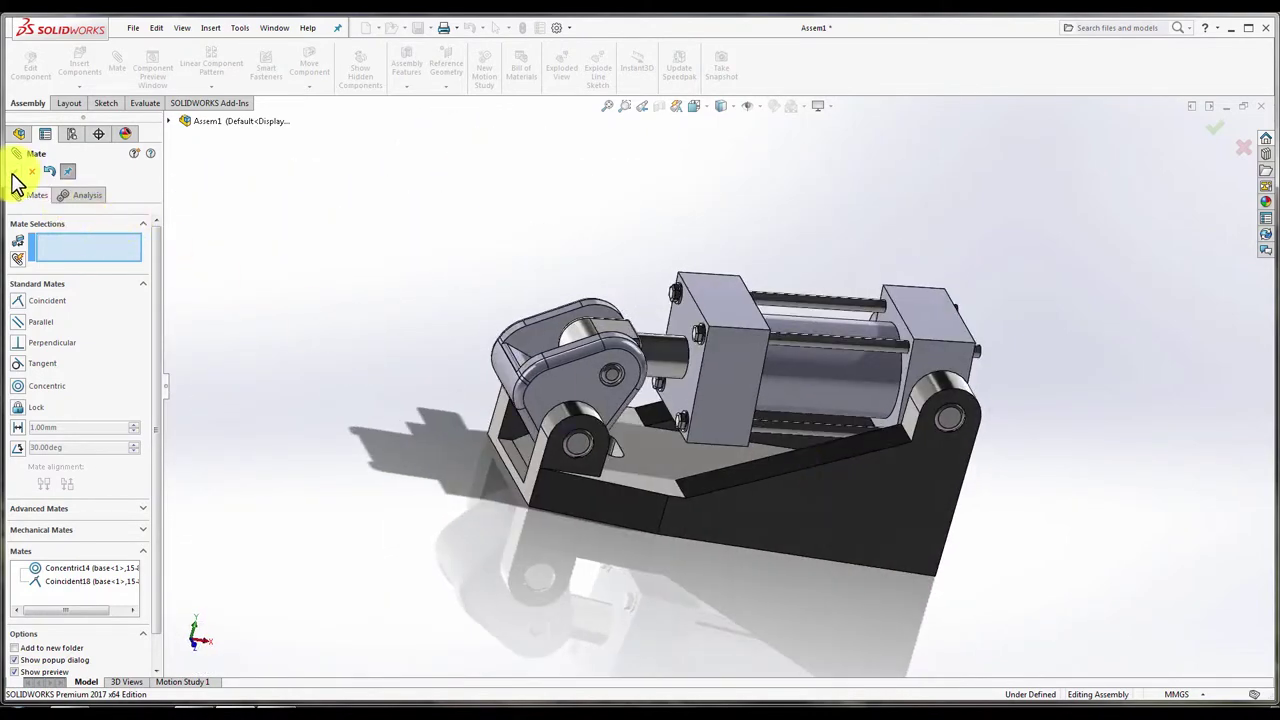